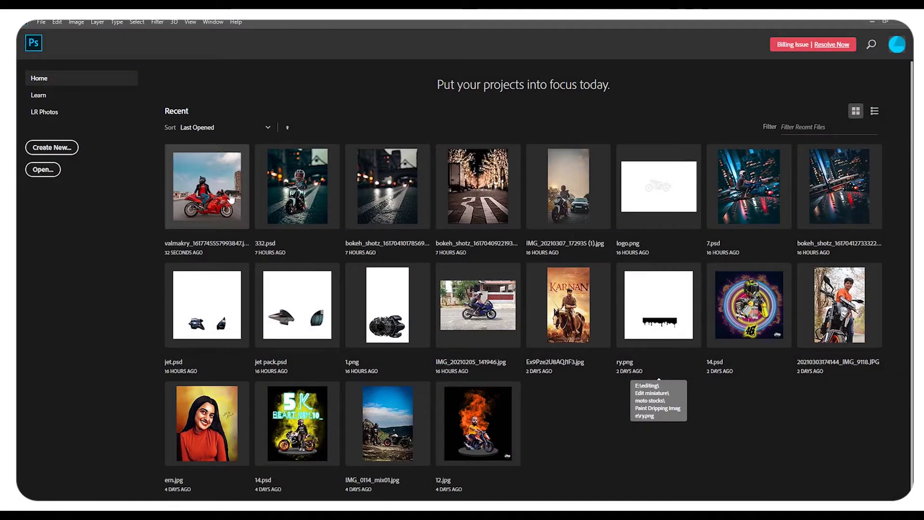
Open the red motorcycle photo, unlock it as Layer 0, and start a pen path on the zoomed rear tyre
{"action": "left_click", "coordinate": [207, 198]}
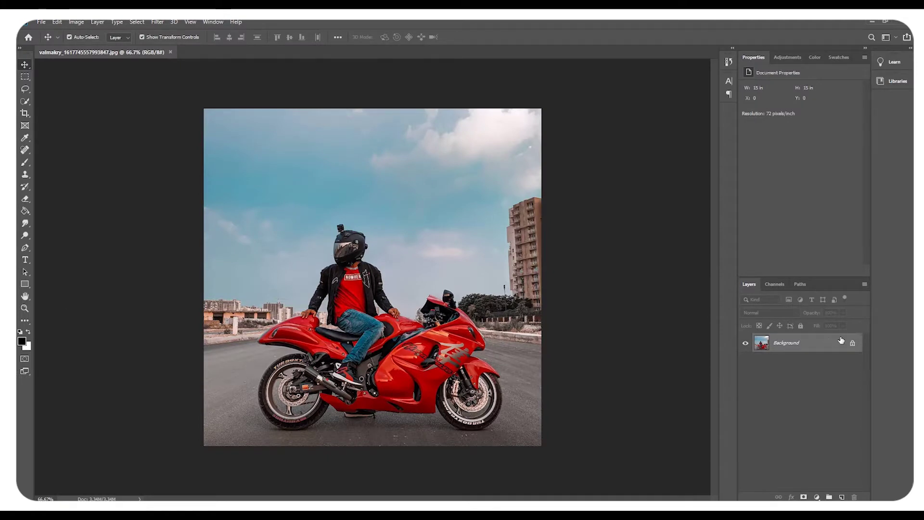
{"action": "left_click", "coordinate": [852, 345]}
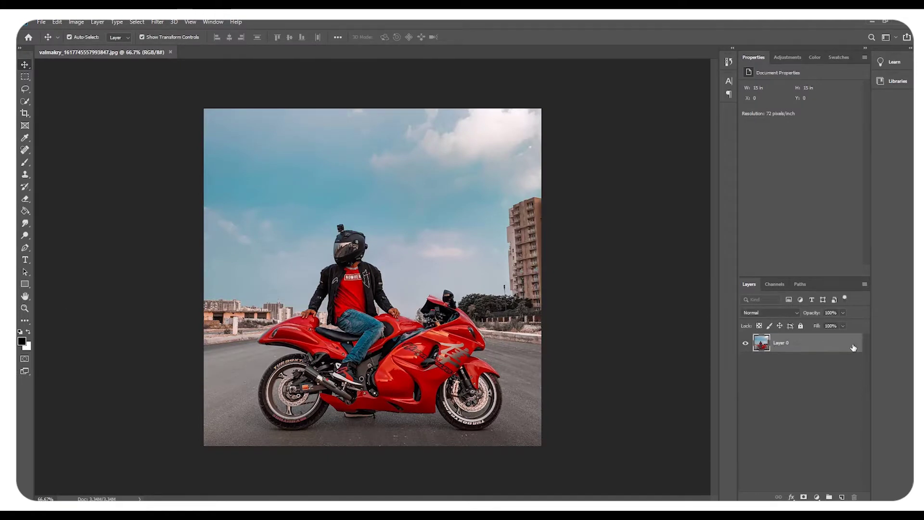
{"action": "left_click", "coordinate": [25, 308]}
{"action": "left_click", "coordinate": [373, 408]}
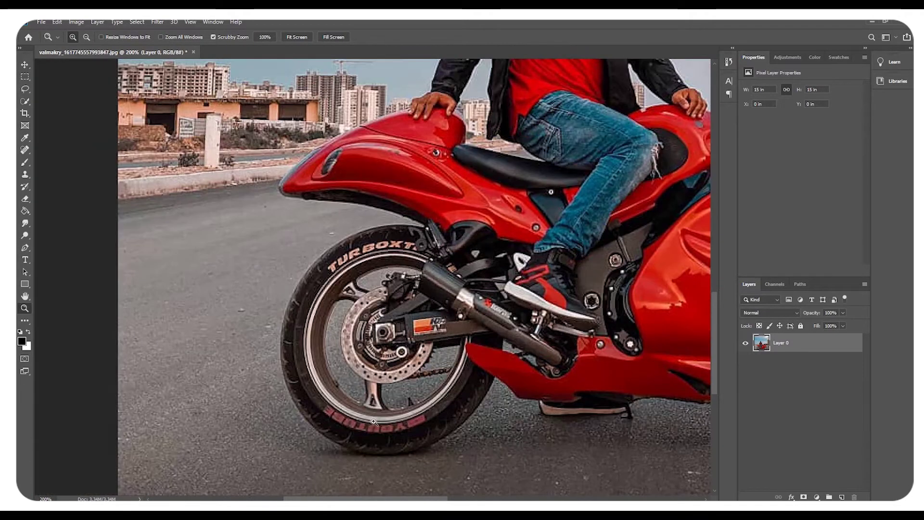
{"action": "left_click", "coordinate": [369, 373]}
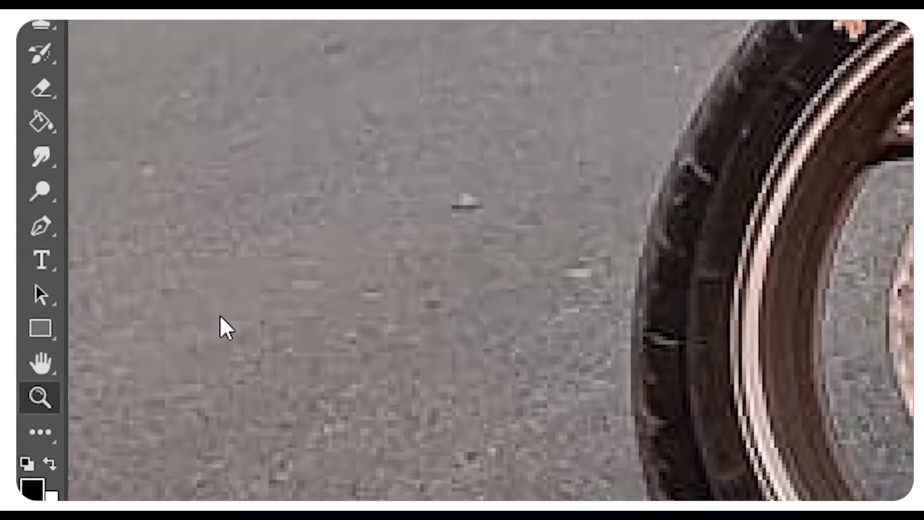
{"action": "left_click", "coordinate": [41, 225]}
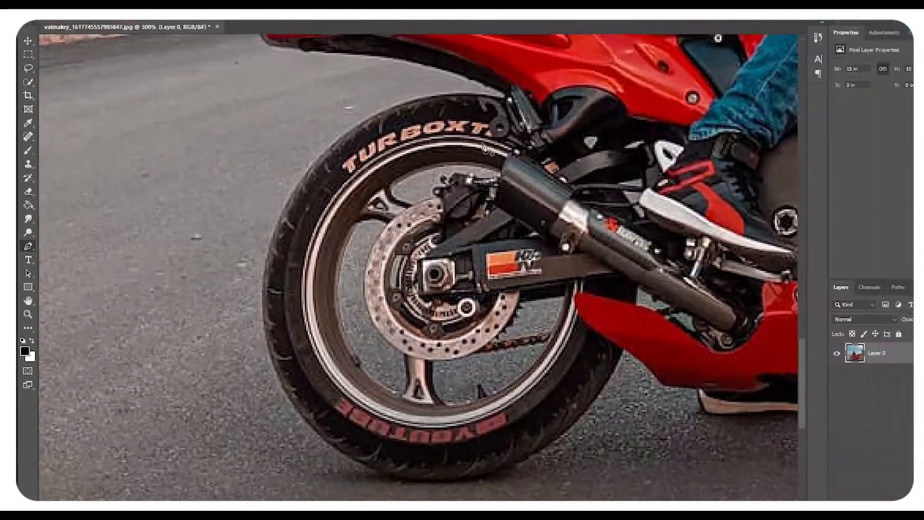
{"action": "left_click", "coordinate": [458, 119]}
Curve the path around the rear tyre up to where it meets the fairing
{"action": "left_click_drag", "start_coordinate": [301, 154], "coordinate": [223, 221]}
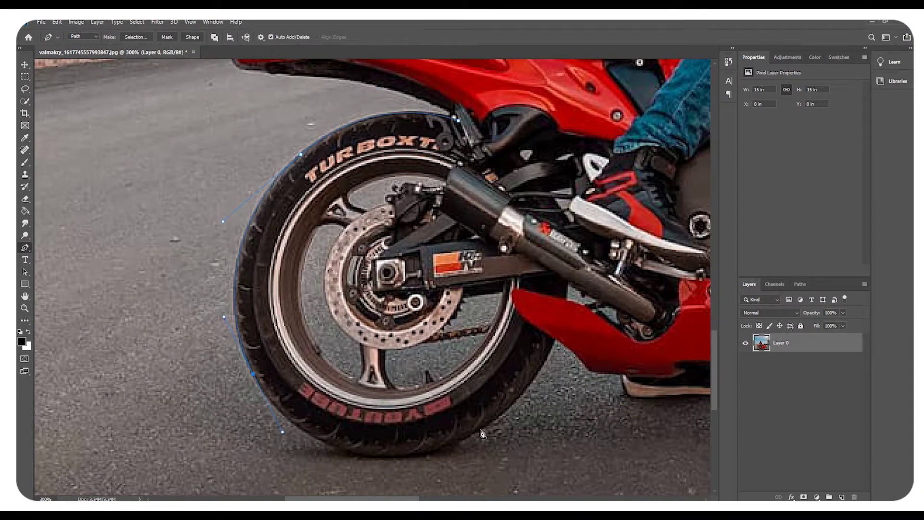
{"action": "left_click_drag", "start_coordinate": [481, 428], "coordinate": [606, 368]}
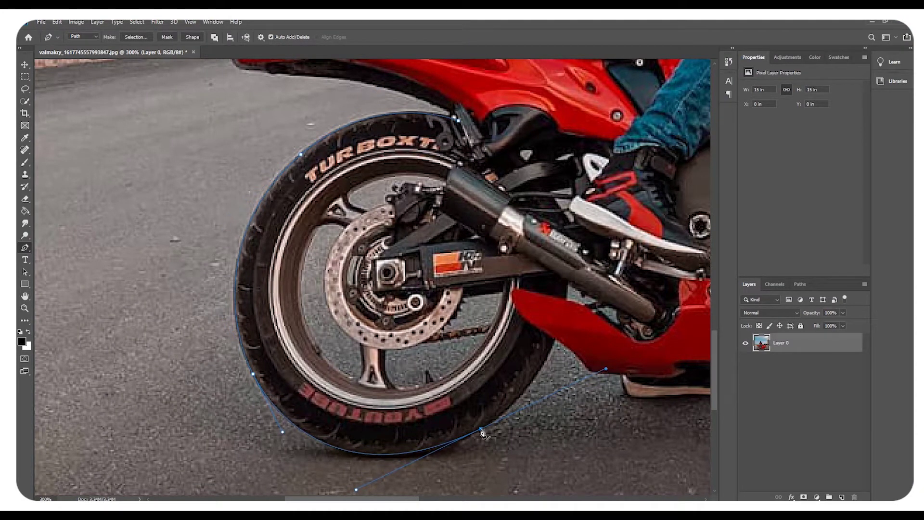
{"action": "left_click_drag", "start_coordinate": [555, 337], "coordinate": [575, 277]}
{"action": "left_click", "coordinate": [554, 337], "text": "alt"}
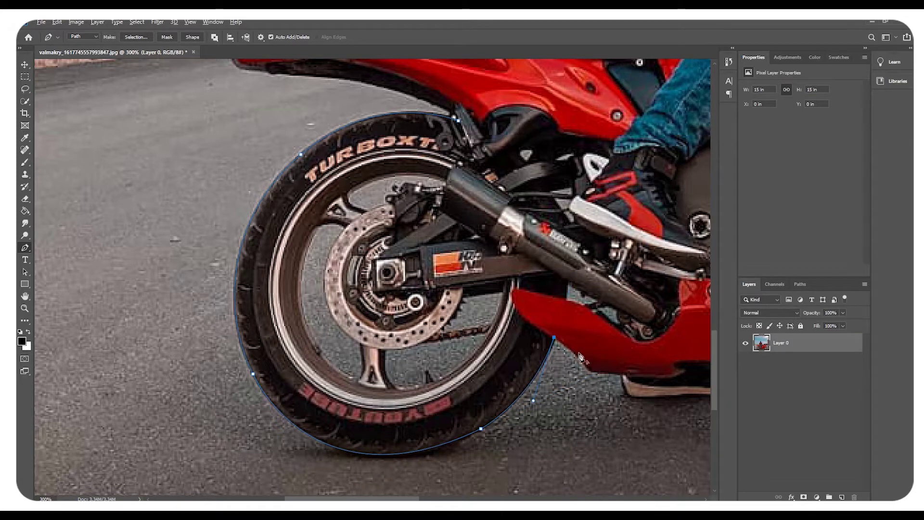
{"action": "left_click", "coordinate": [579, 354]}
{"action": "left_click", "coordinate": [593, 369]}
{"action": "left_click", "coordinate": [623, 373]}
Trace anchors under the fairing around the footrest
{"action": "left_click_drag", "start_coordinate": [414, 500], "coordinate": [483, 499]}
{"action": "left_click", "coordinate": [390, 394]}
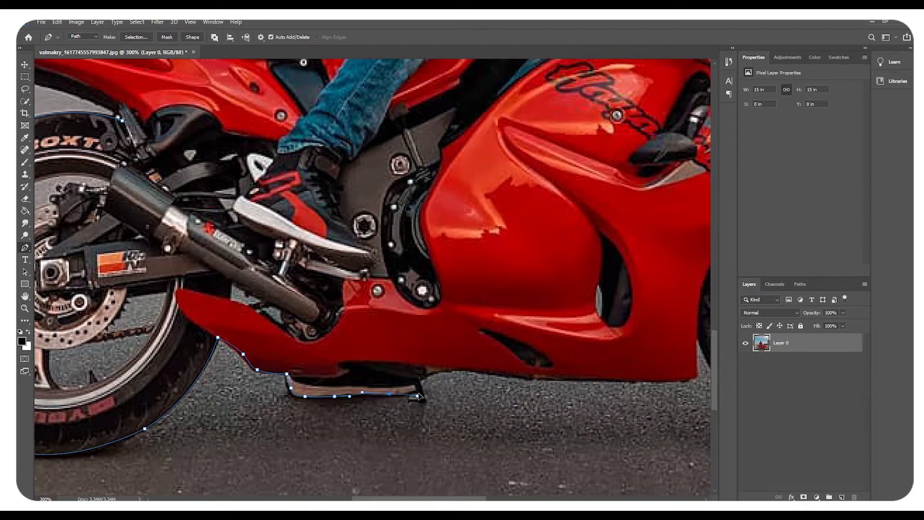
{"action": "left_click", "coordinate": [420, 383]}
{"action": "left_click", "coordinate": [434, 373]}
{"action": "left_click", "coordinate": [462, 368]}
{"action": "left_click", "coordinate": [484, 369]}
Continue the anchors along the fairing bottom to its front corner
{"action": "left_click", "coordinate": [531, 378]}
{"action": "left_click", "coordinate": [559, 381]}
{"action": "left_click", "coordinate": [576, 378]}
{"action": "left_click", "coordinate": [590, 379]}
{"action": "left_click", "coordinate": [606, 382]}
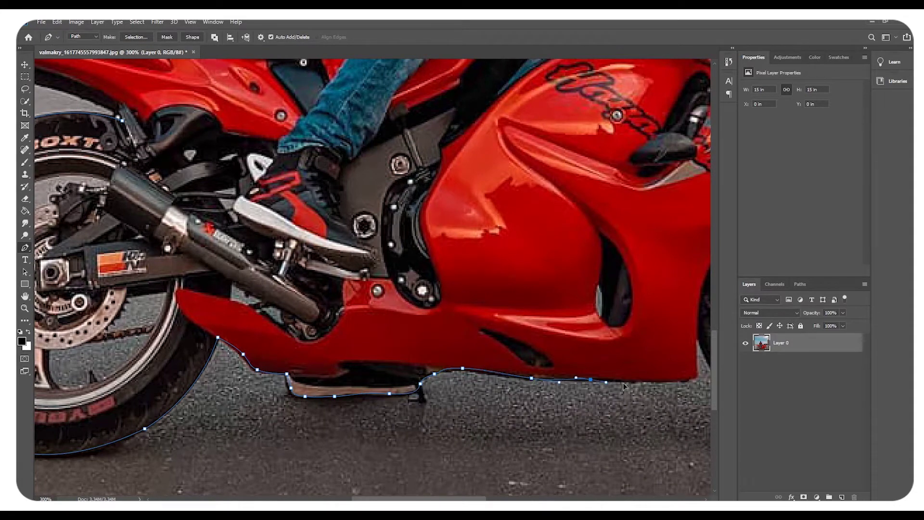
{"action": "left_click", "coordinate": [654, 381]}
{"action": "left_click", "coordinate": [672, 382]}
{"action": "left_click", "coordinate": [688, 381]}
{"action": "left_click", "coordinate": [693, 378]}
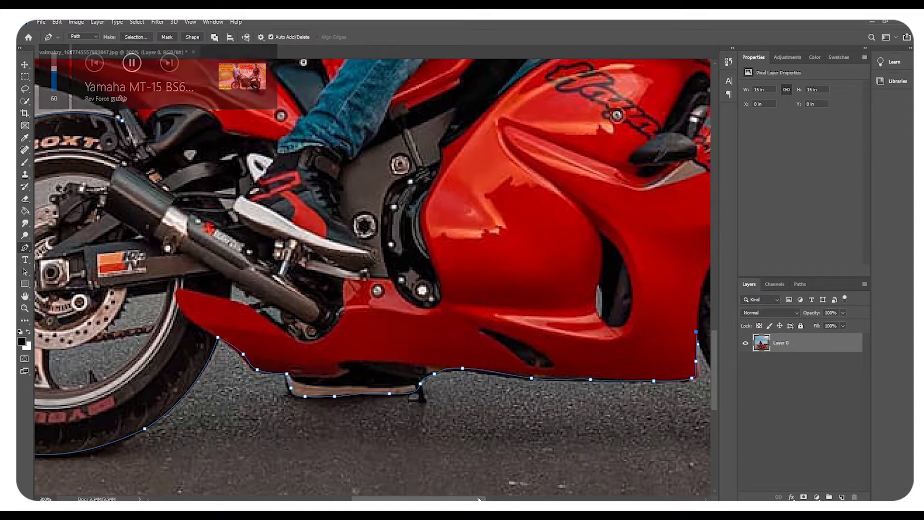
Curve the path around the front tyre and along the fender top with corner anchors
{"action": "left_click_drag", "start_coordinate": [420, 499], "coordinate": [505, 499]}
{"action": "left_click_drag", "start_coordinate": [372, 450], "coordinate": [471, 484]}
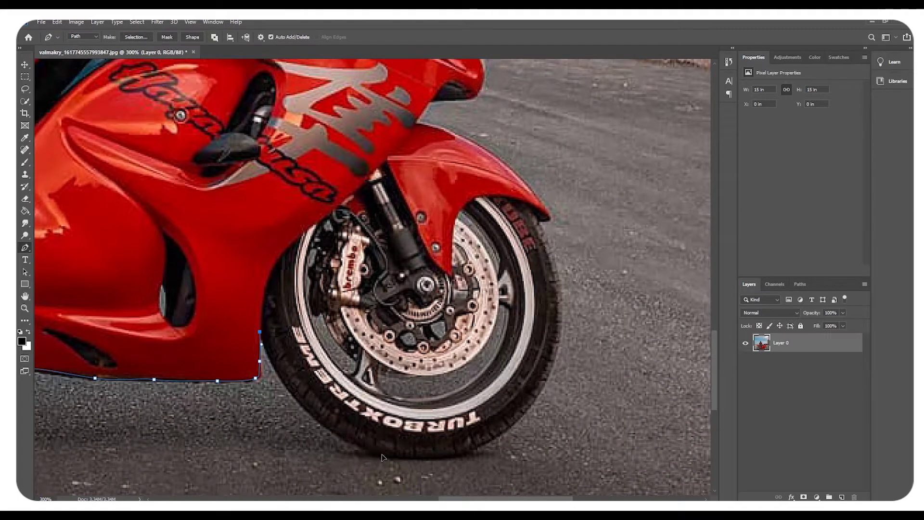
{"action": "left_click_drag", "start_coordinate": [560, 330], "coordinate": [572, 244]}
{"action": "left_click", "coordinate": [561, 330], "text": "alt"}
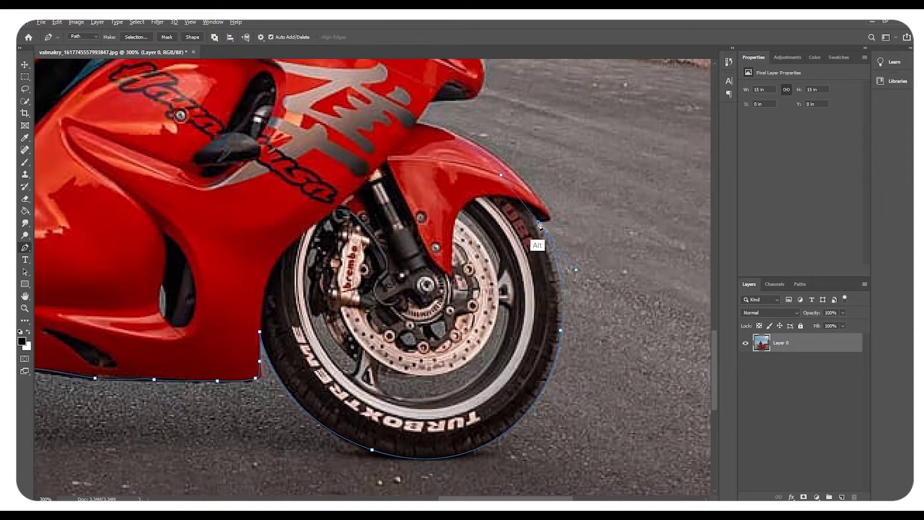
{"action": "left_click_drag", "start_coordinate": [538, 222], "coordinate": [553, 223]}
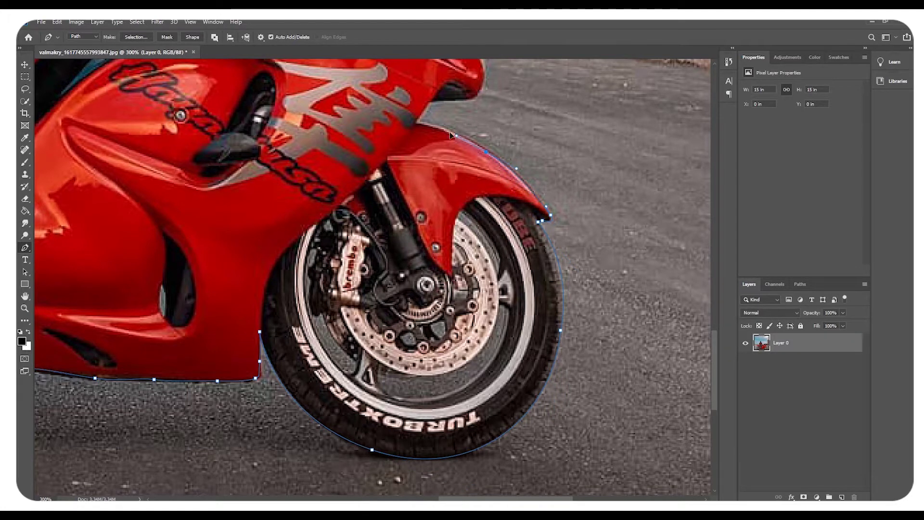
{"action": "left_click_drag", "start_coordinate": [417, 124], "coordinate": [390, 125]}
{"action": "left_click", "coordinate": [417, 124], "text": "alt"}
Trace anchors up the windscreen's edge
{"action": "left_click", "coordinate": [426, 106]}
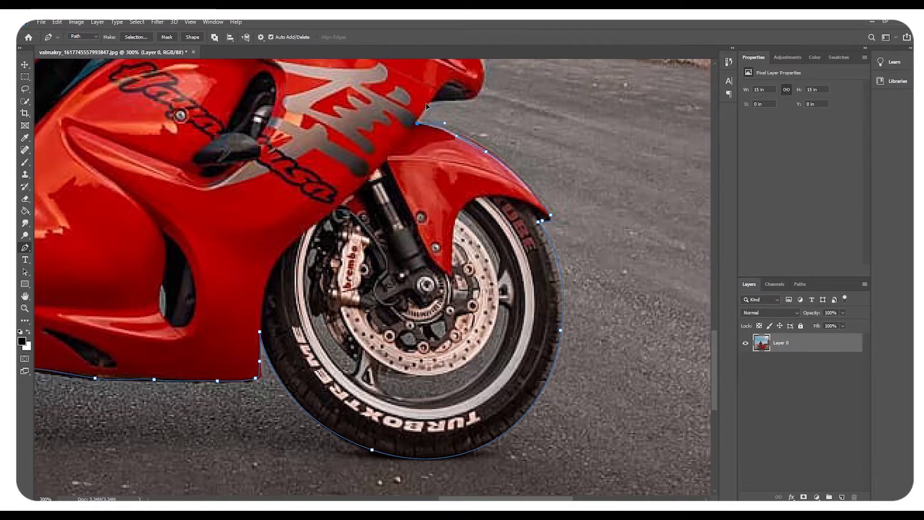
{"action": "left_click", "coordinate": [474, 96]}
{"action": "scroll", "coordinate": [701, 232], "scroll_direction": "up", "scroll_amount": 3}
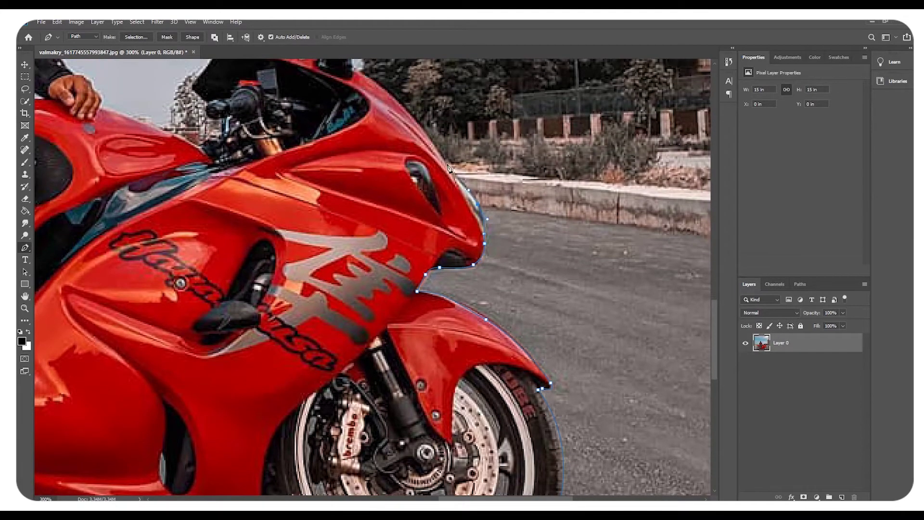
{"action": "left_click", "coordinate": [413, 118]}
{"action": "left_click", "coordinate": [391, 92]}
{"action": "left_click", "coordinate": [375, 81]}
{"action": "scroll", "coordinate": [529, 313], "scroll_direction": "up", "scroll_amount": 4}
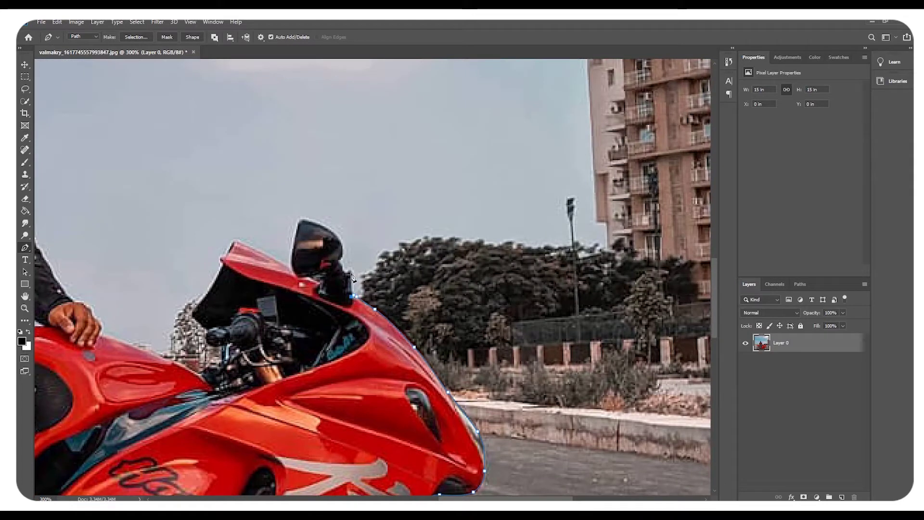
Outline the mirror, fairing tip, windscreen's left edge, handlebar and fairing's upper edge
{"action": "left_click", "coordinate": [349, 273]}
{"action": "left_click", "coordinate": [344, 239]}
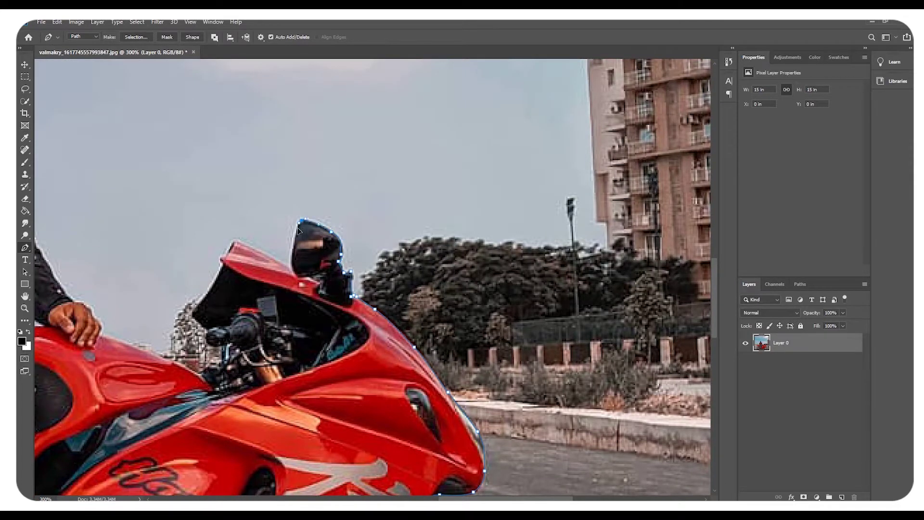
{"action": "left_click", "coordinate": [234, 240]}
{"action": "left_click", "coordinate": [192, 315]}
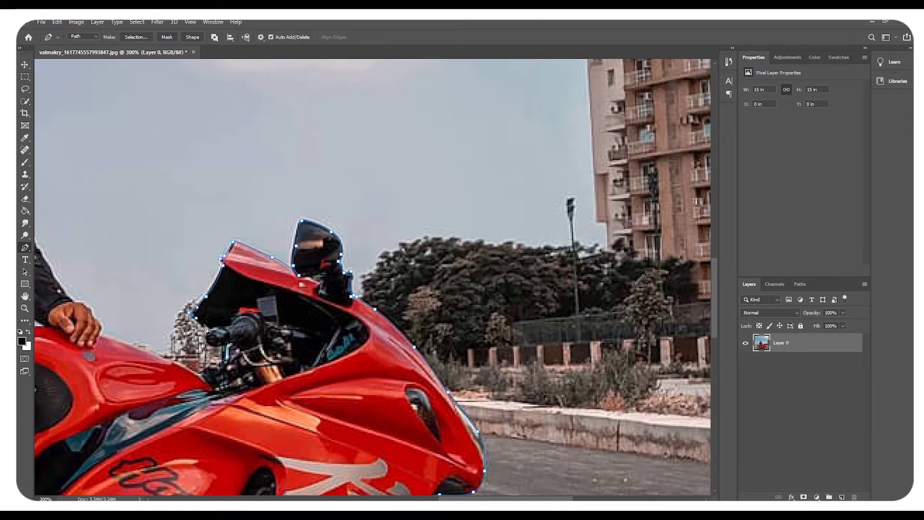
{"action": "left_click", "coordinate": [213, 344]}
{"action": "left_click", "coordinate": [226, 343]}
{"action": "left_click", "coordinate": [230, 364]}
{"action": "left_click", "coordinate": [157, 357]}
{"action": "left_click", "coordinate": [102, 334]}
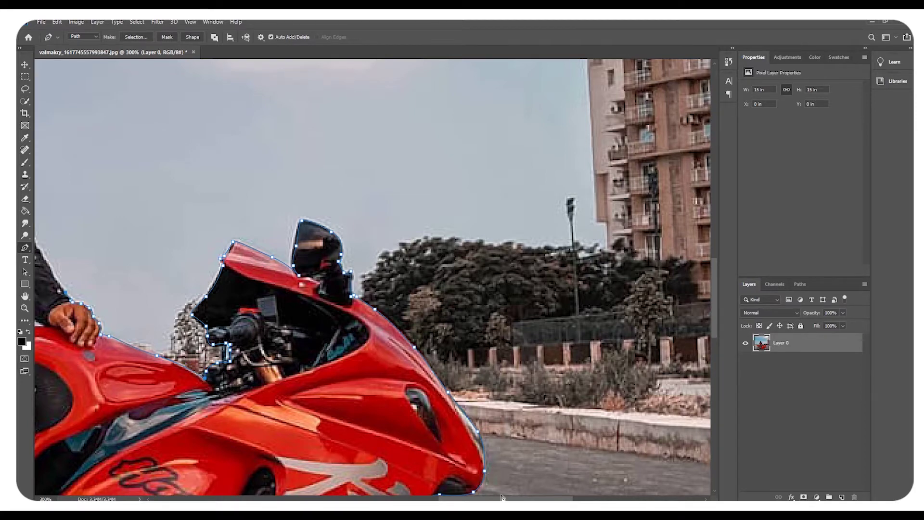
{"action": "scroll", "coordinate": [275, 456], "scroll_direction": "left", "scroll_amount": 10}
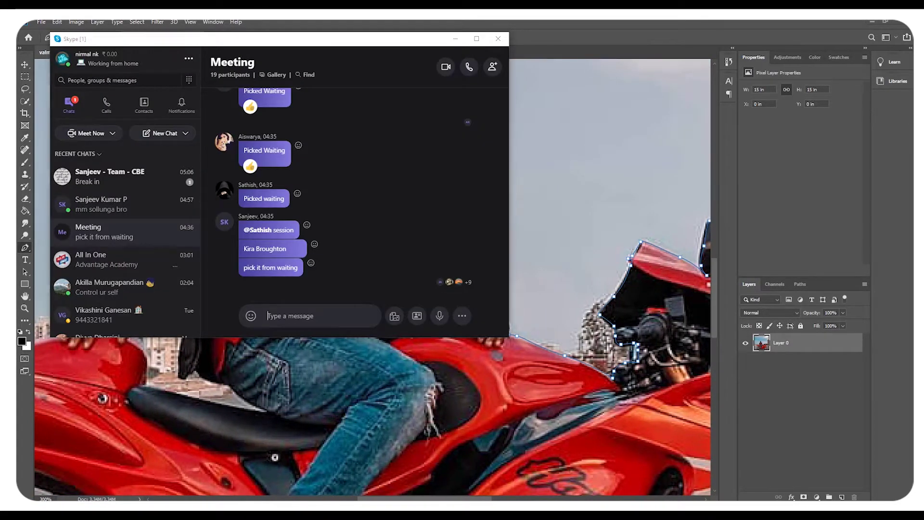
Trace the path up the rider's jacket and shoulder to the helmet edge
{"action": "left_click", "coordinate": [427, 218]}
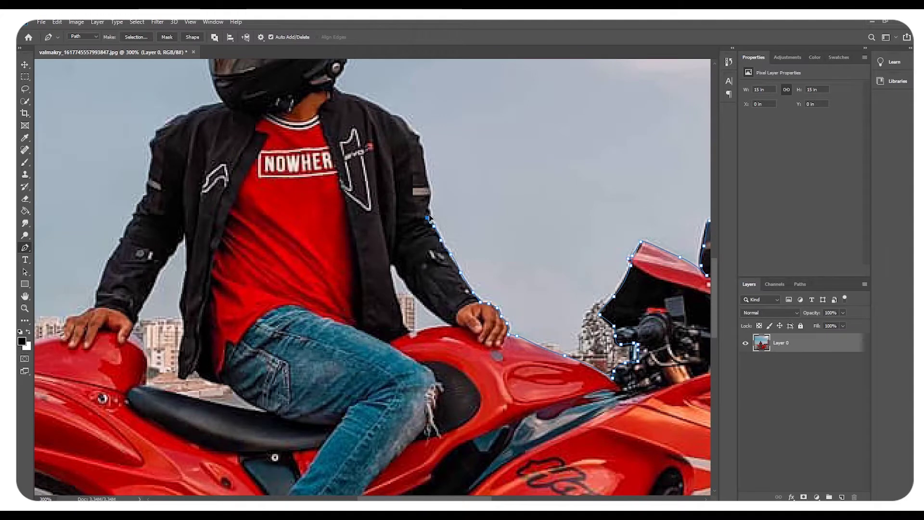
{"action": "left_click", "coordinate": [407, 122]}
{"action": "left_click", "coordinate": [350, 95]}
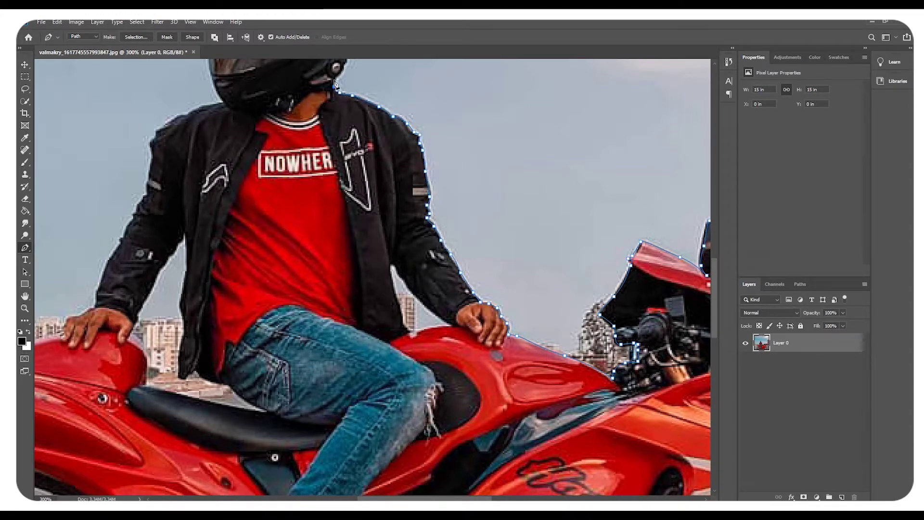
{"action": "left_click", "coordinate": [335, 86]}
{"action": "left_click", "coordinate": [344, 68]}
{"action": "scroll", "coordinate": [715, 303], "scroll_direction": "up", "scroll_amount": 3}
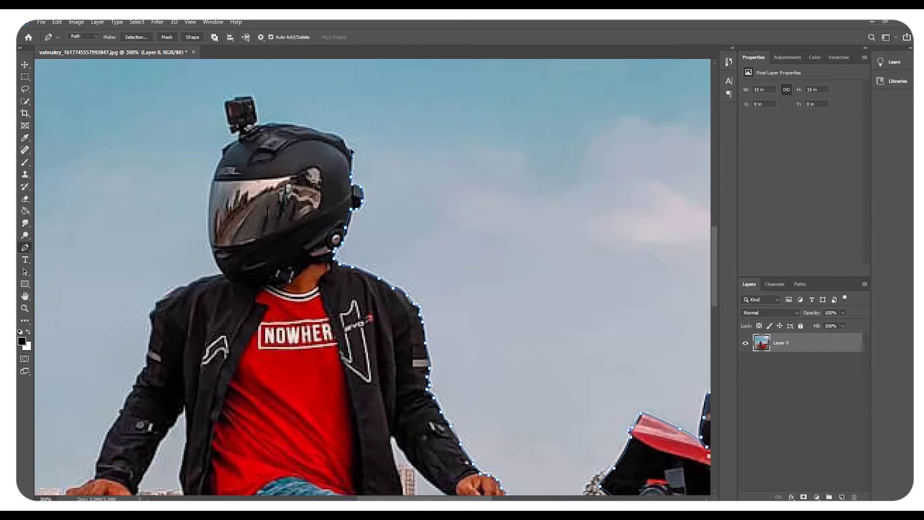
Outline the helmet top, helmet camera and helmet's left side
{"action": "left_click", "coordinate": [309, 129]}
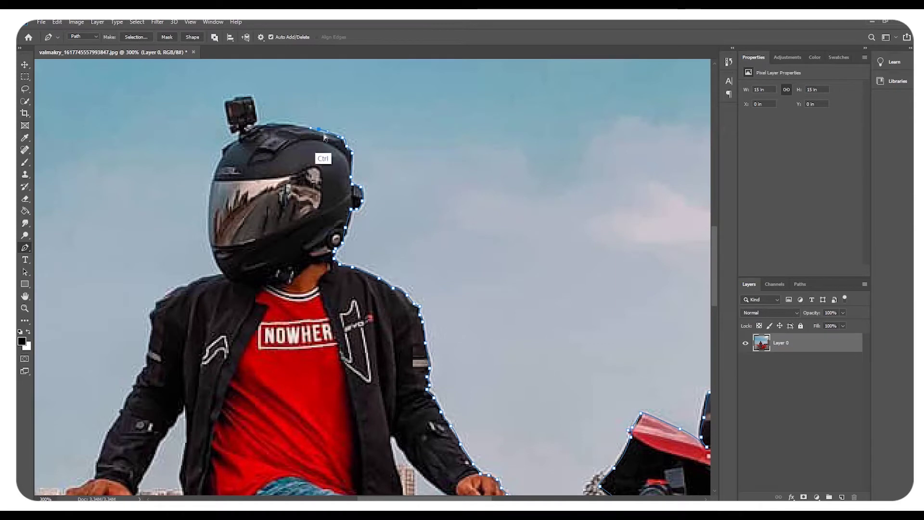
{"action": "left_click", "coordinate": [247, 131]}
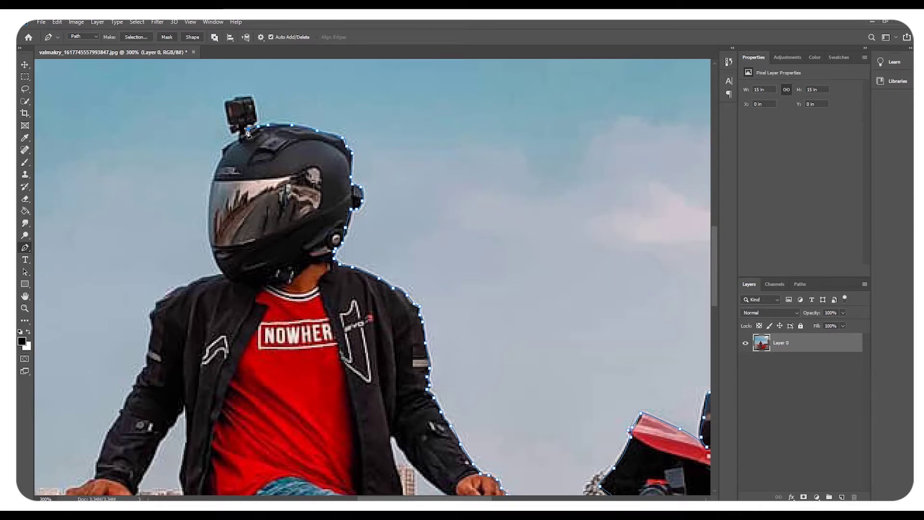
{"action": "left_click", "coordinate": [250, 95]}
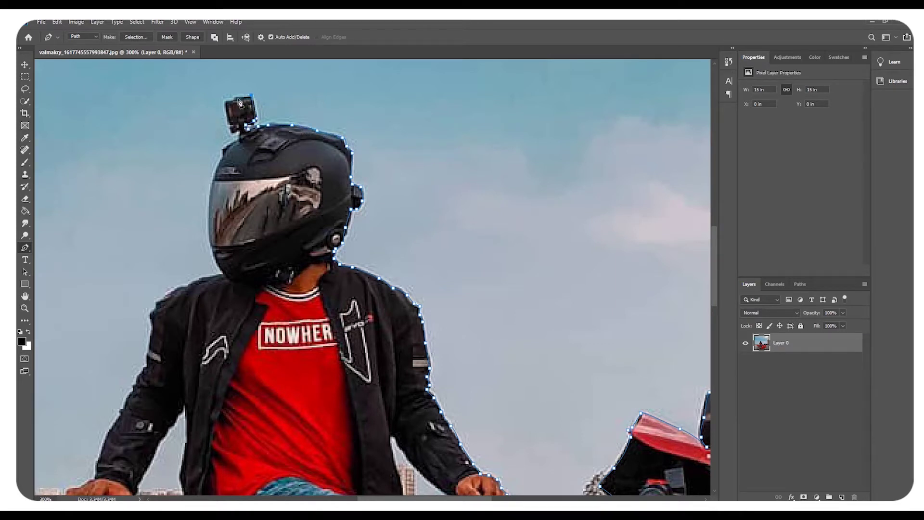
{"action": "left_click", "coordinate": [232, 130]}
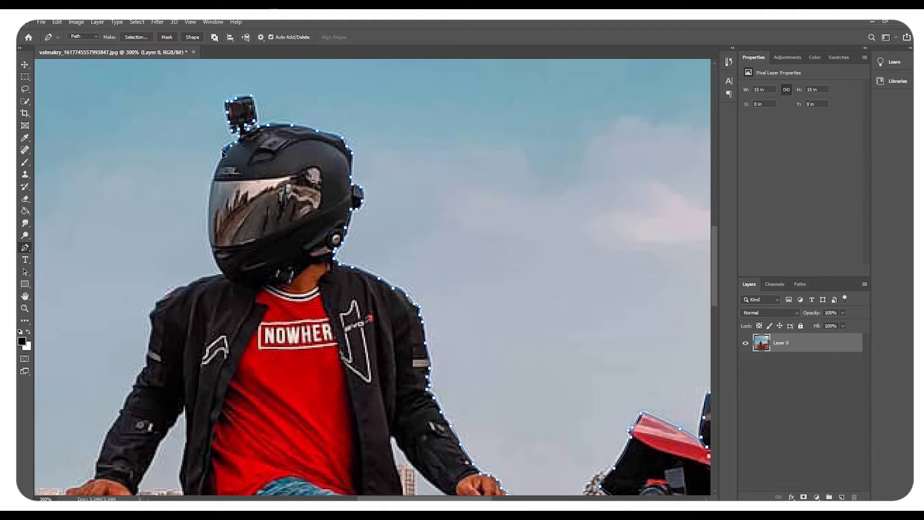
{"action": "left_click_drag", "start_coordinate": [209, 200], "coordinate": [209, 224]}
{"action": "left_click", "coordinate": [222, 274]}
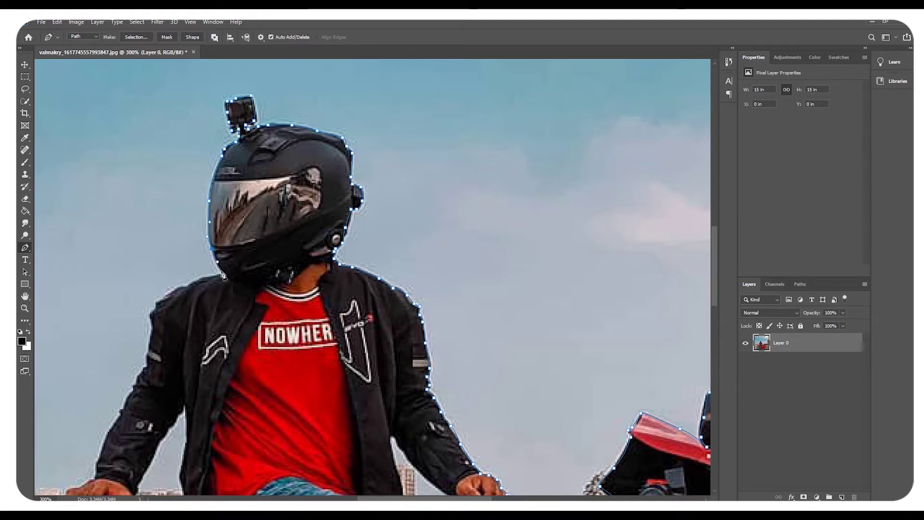
Curve the path over the left shoulder and down the jacket's left arm
{"action": "left_click", "coordinate": [195, 281]}
{"action": "left_click_drag", "start_coordinate": [151, 312], "coordinate": [154, 322]}
{"action": "left_click", "coordinate": [146, 370]}
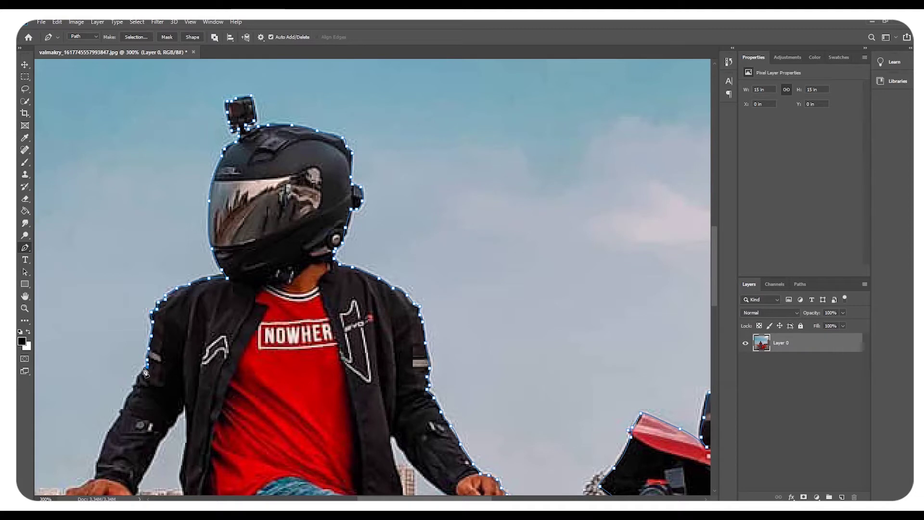
{"action": "left_click_drag", "start_coordinate": [126, 403], "coordinate": [98, 483]}
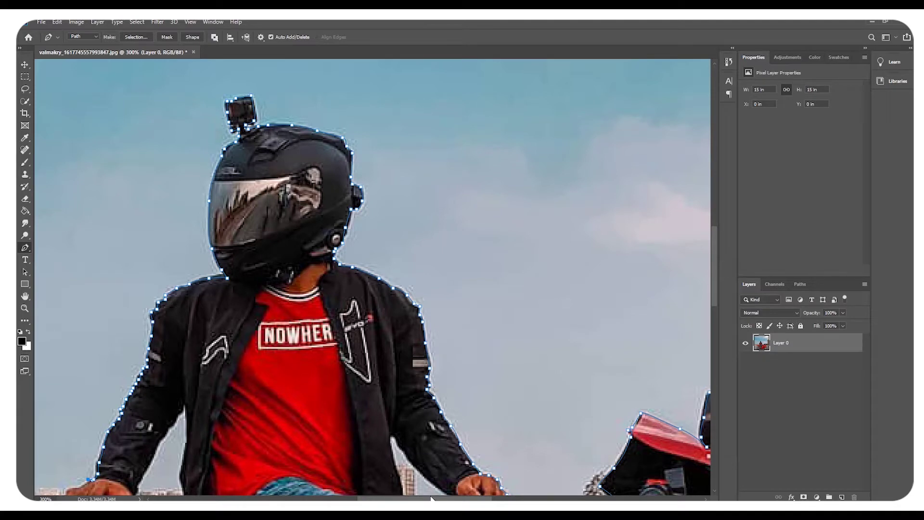
{"action": "scroll", "coordinate": [358, 373], "scroll_direction": "left", "scroll_amount": 5}
{"action": "scroll", "coordinate": [358, 373], "scroll_direction": "down", "scroll_amount": 3}
Extend the outline past the rider's hand along the fuel-tank edge
{"action": "left_click", "coordinate": [278, 379]}
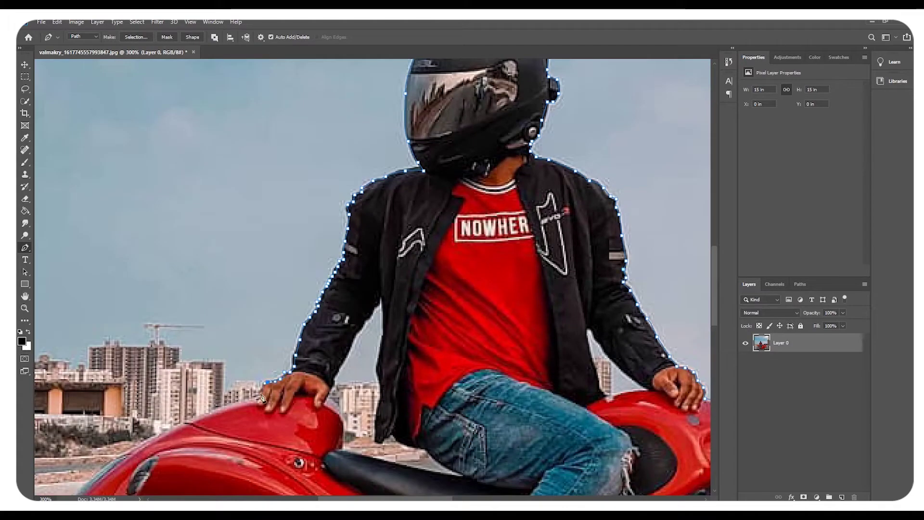
{"action": "left_click", "coordinate": [261, 397]}
{"action": "left_click", "coordinate": [222, 407]}
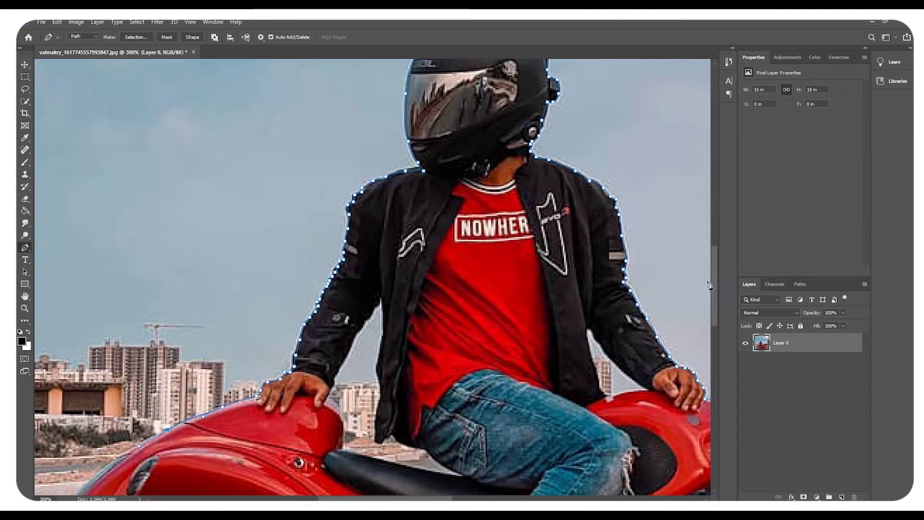
Curve the outline around the rear fender's tip and underside
{"action": "scroll", "coordinate": [193, 399], "scroll_direction": "down", "scroll_amount": 4}
{"action": "scroll", "coordinate": [241, 347], "scroll_direction": "left", "scroll_amount": 3}
{"action": "scroll", "coordinate": [263, 323], "scroll_direction": "left", "scroll_amount": 1}
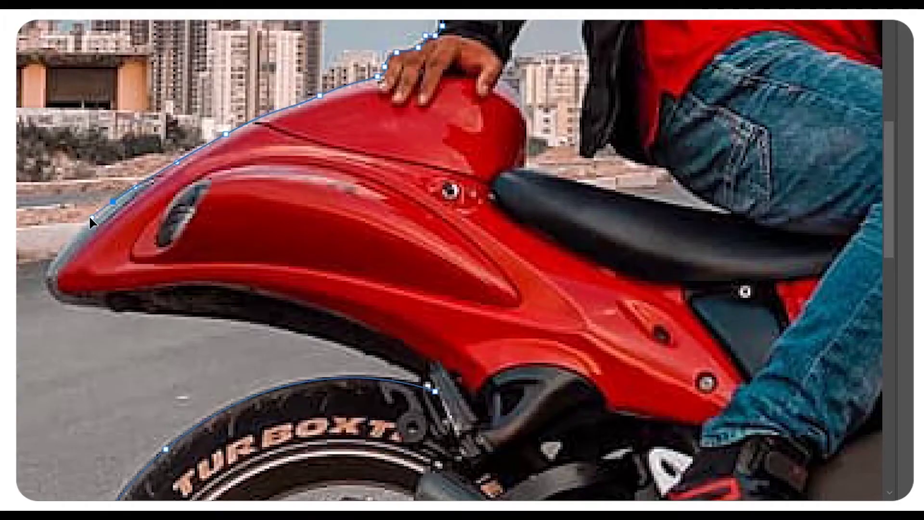
{"action": "left_click_drag", "start_coordinate": [226, 357], "coordinate": [221, 370]}
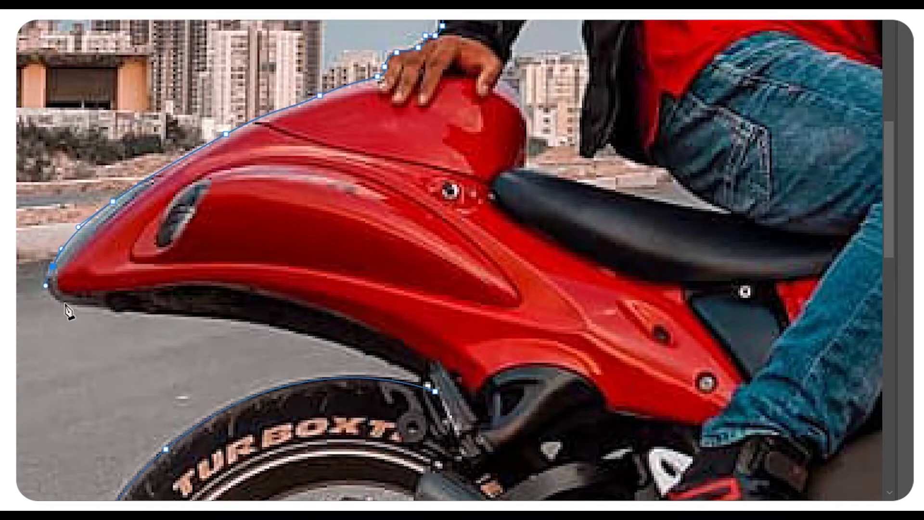
{"action": "left_click_drag", "start_coordinate": [68, 302], "coordinate": [99, 308]}
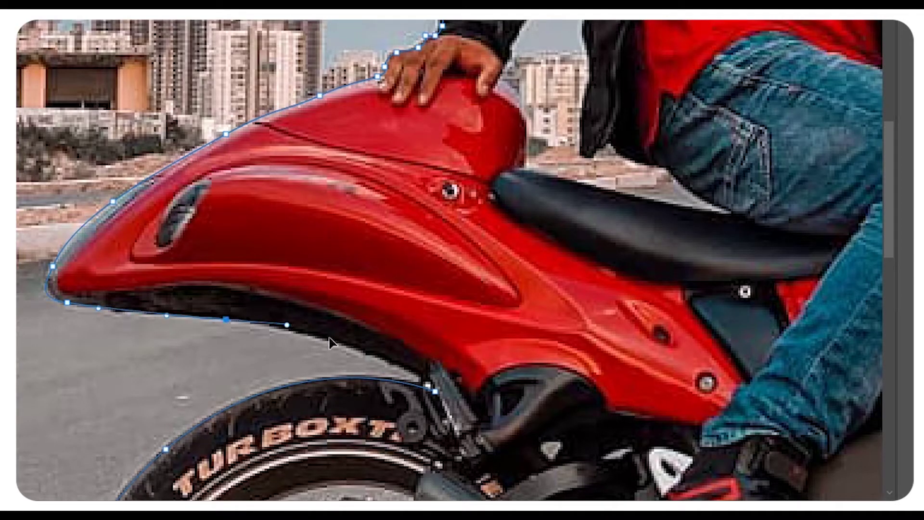
{"action": "left_click_drag", "start_coordinate": [373, 356], "coordinate": [420, 373]}
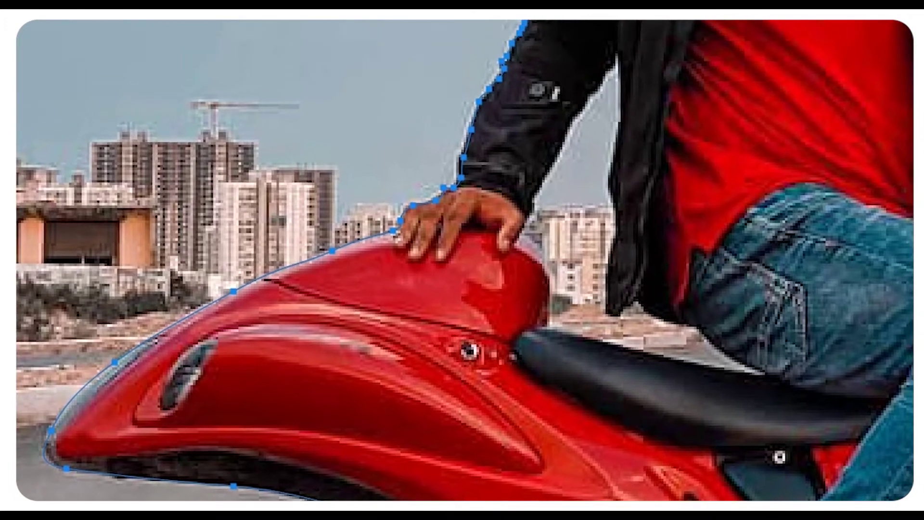
Turn the outline into a selection, copy the rider and bike to a new layer, and hide Layer 0
{"action": "right_click", "coordinate": [436, 177]}
{"action": "left_click", "coordinate": [422, 235]}
{"action": "key", "text": "Return"}
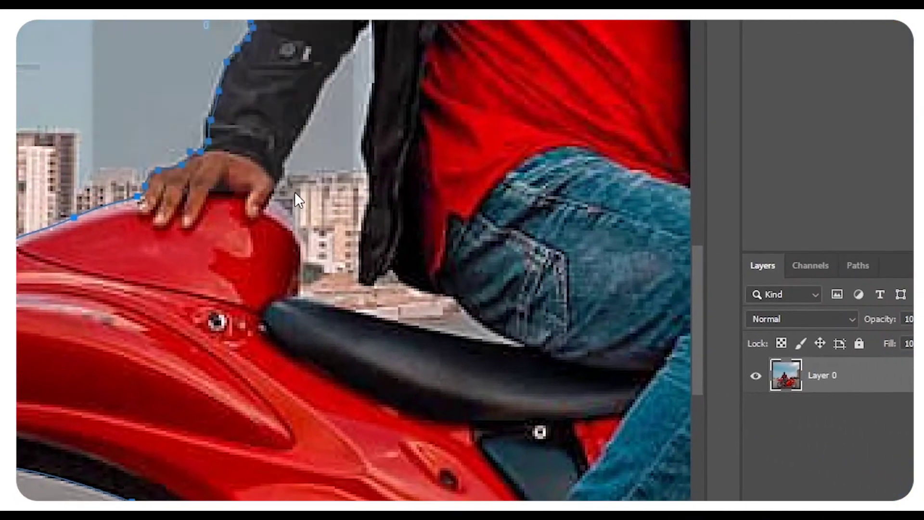
{"action": "key", "text": "ctrl+shift+alt+n"}
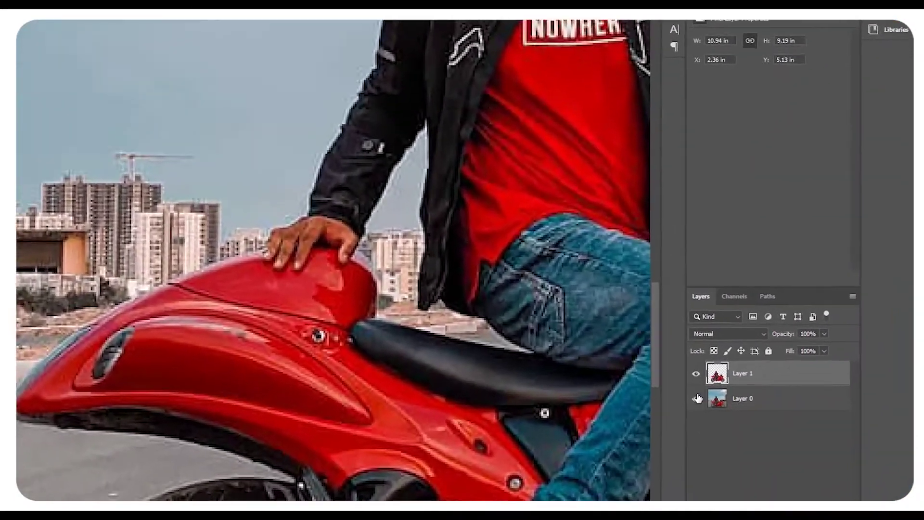
{"action": "left_click", "coordinate": [729, 364]}
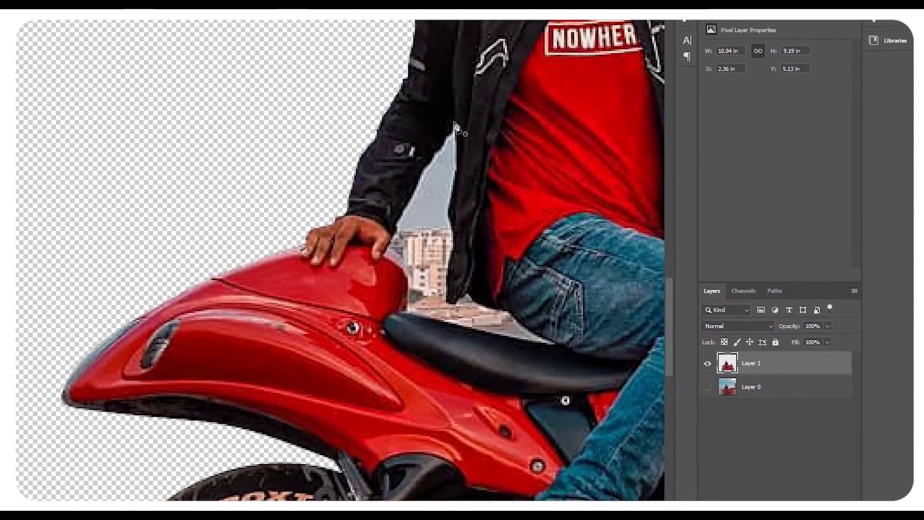
Start a path around the first arm gap, tracing the jacket edge down to the seat
{"action": "left_click", "coordinate": [432, 115]}
{"action": "left_click_drag", "start_coordinate": [435, 153], "coordinate": [435, 170]}
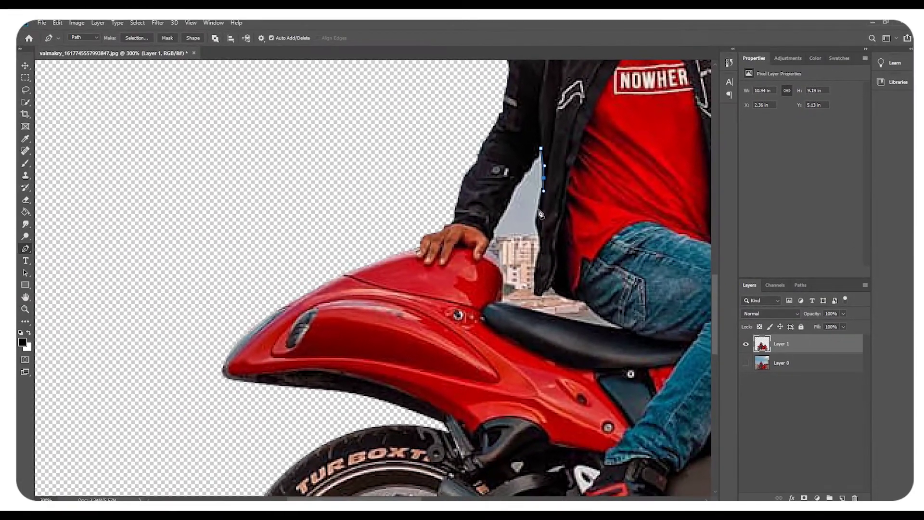
{"action": "left_click", "coordinate": [540, 204]}
{"action": "left_click", "coordinate": [537, 222]}
{"action": "left_click", "coordinate": [539, 248]}
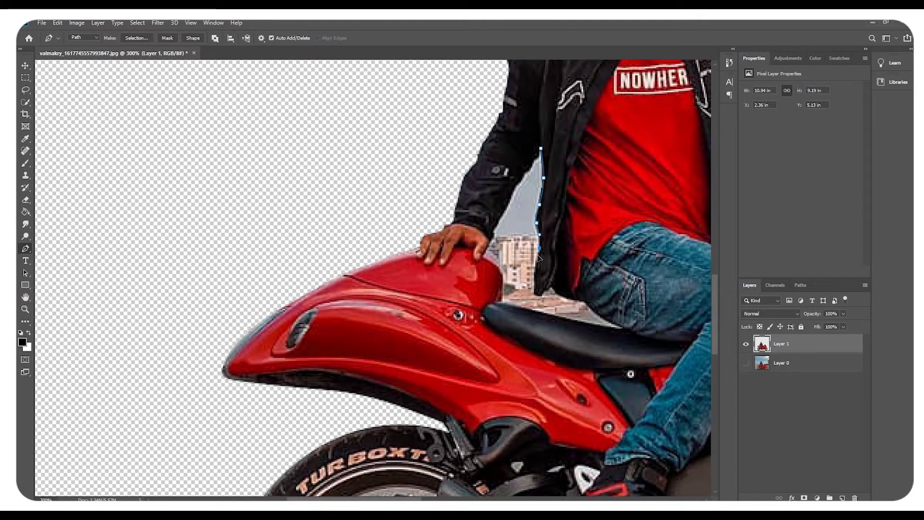
{"action": "left_click", "coordinate": [535, 291]}
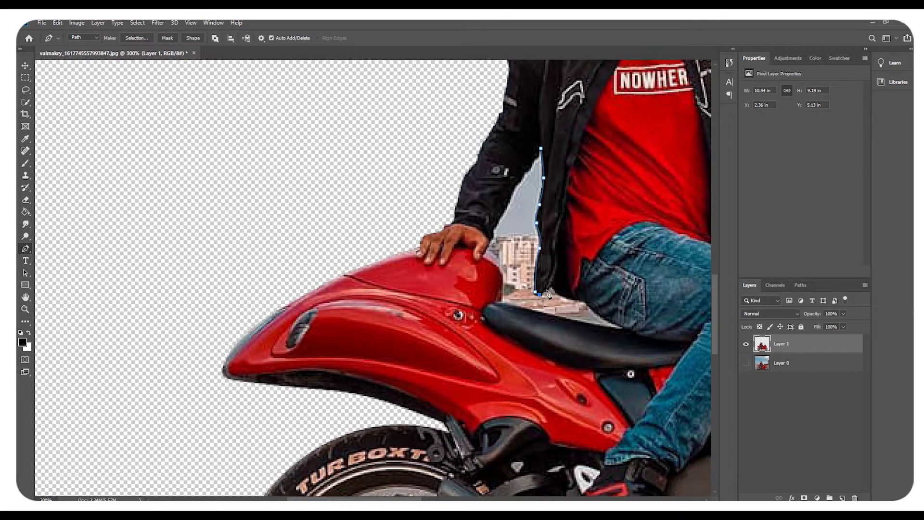
{"action": "left_click", "coordinate": [552, 288]}
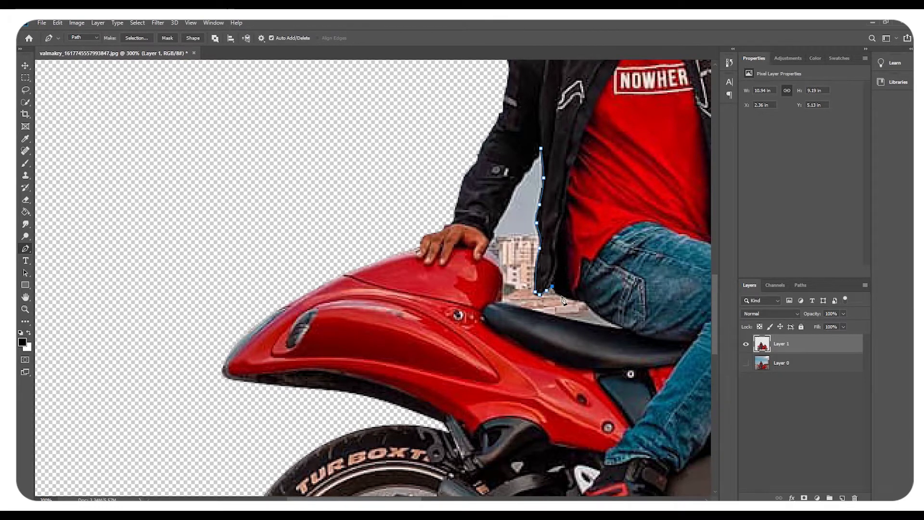
{"action": "left_click", "coordinate": [586, 302]}
{"action": "left_click", "coordinate": [613, 322]}
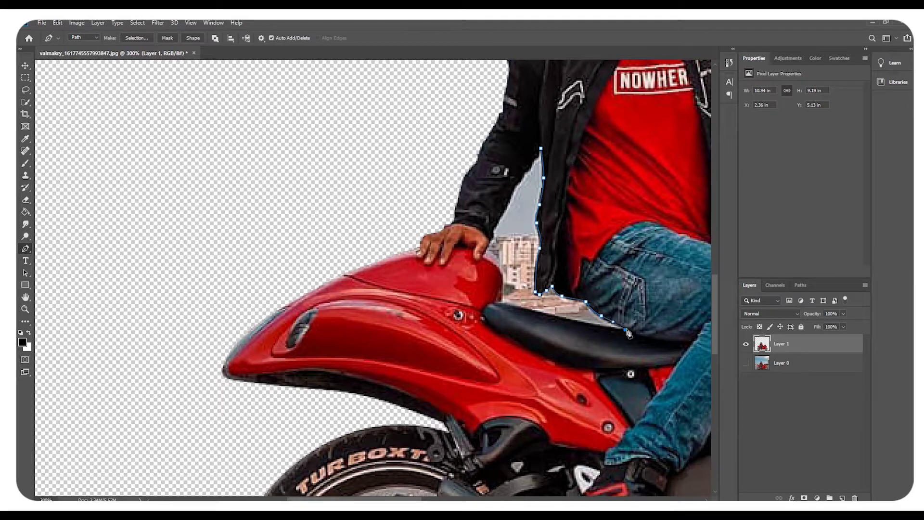
Complete the gap path along the seat and up the arm edge, closing it
{"action": "left_click_drag", "start_coordinate": [545, 314], "coordinate": [527, 309]}
{"action": "left_click", "coordinate": [500, 301]}
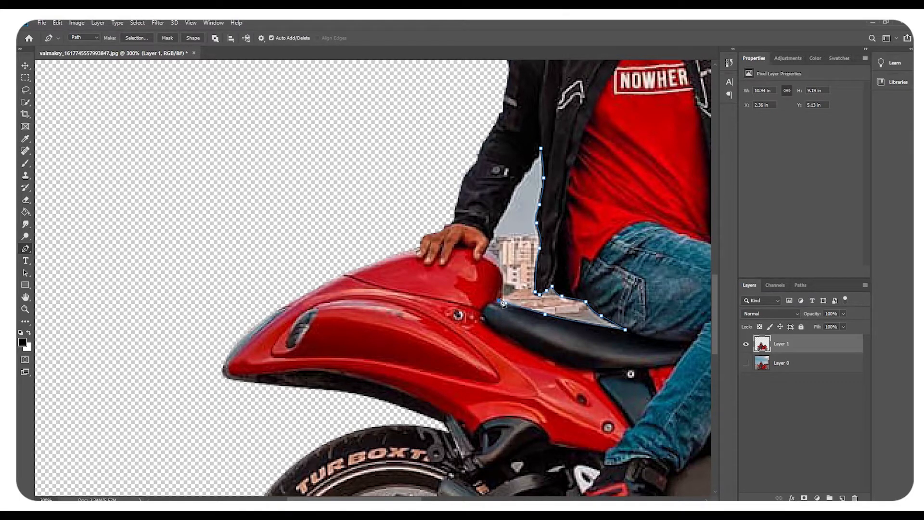
{"action": "left_click", "coordinate": [488, 251]}
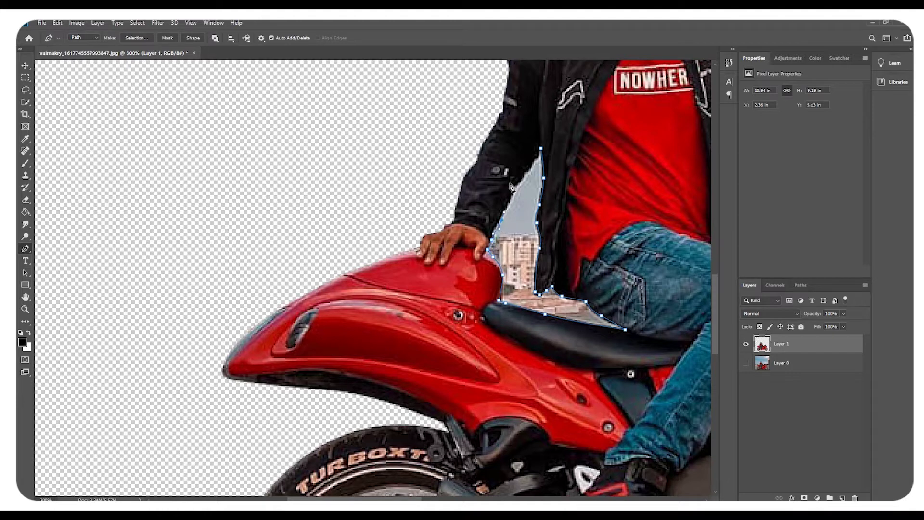
{"action": "key", "text": "ctrl+z"}
{"action": "left_click", "coordinate": [506, 210]}
{"action": "left_click", "coordinate": [511, 195]}
{"action": "left_click", "coordinate": [519, 183]}
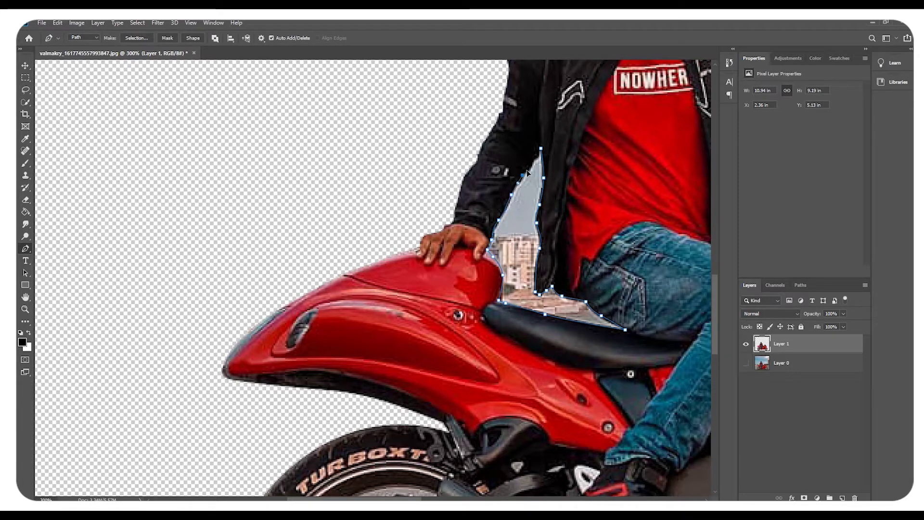
{"action": "left_click", "coordinate": [528, 172]}
{"action": "left_click", "coordinate": [542, 149]}
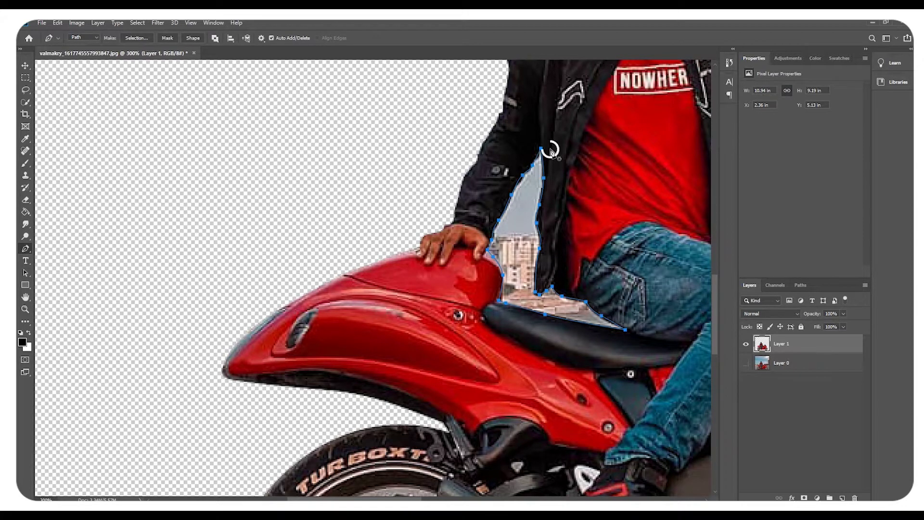
Convert the first gap path to a selection and delete the background inside it
{"action": "right_click", "coordinate": [552, 151]}
{"action": "left_click", "coordinate": [561, 188]}
{"action": "key", "text": "Return"}
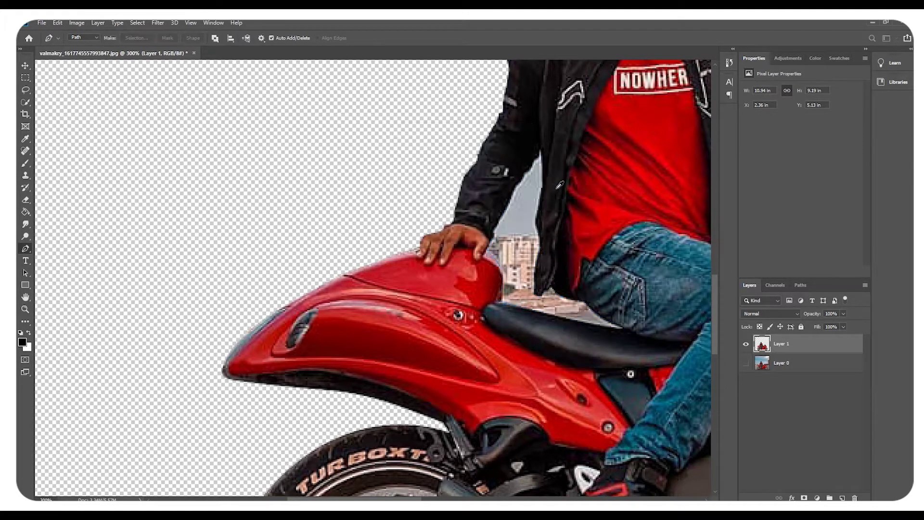
{"action": "key", "text": "Delete"}
Trace a closed path around the second gap between the jacket and tank
{"action": "left_click_drag", "start_coordinate": [419, 498], "coordinate": [515, 497]}
{"action": "left_click", "coordinate": [273, 177]}
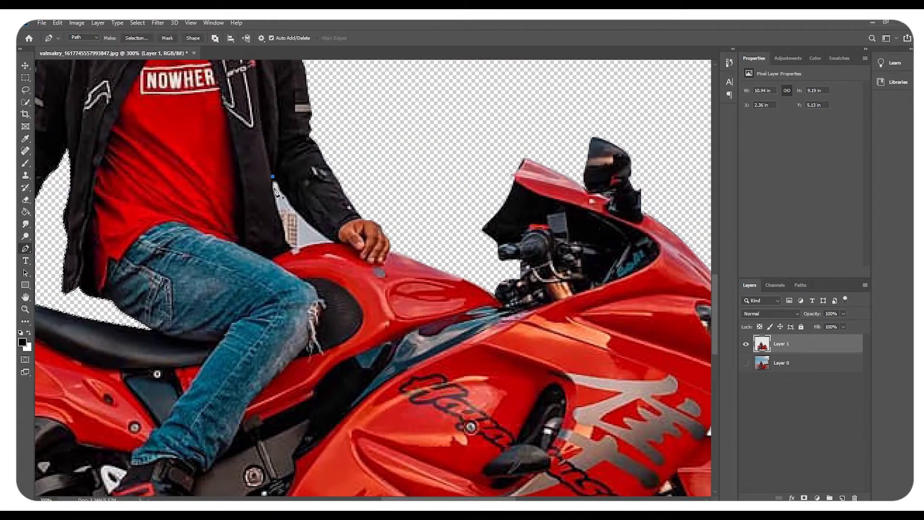
{"action": "left_click", "coordinate": [274, 197]}
{"action": "left_click", "coordinate": [280, 219]}
{"action": "left_click", "coordinate": [287, 240]}
{"action": "left_click", "coordinate": [292, 250]}
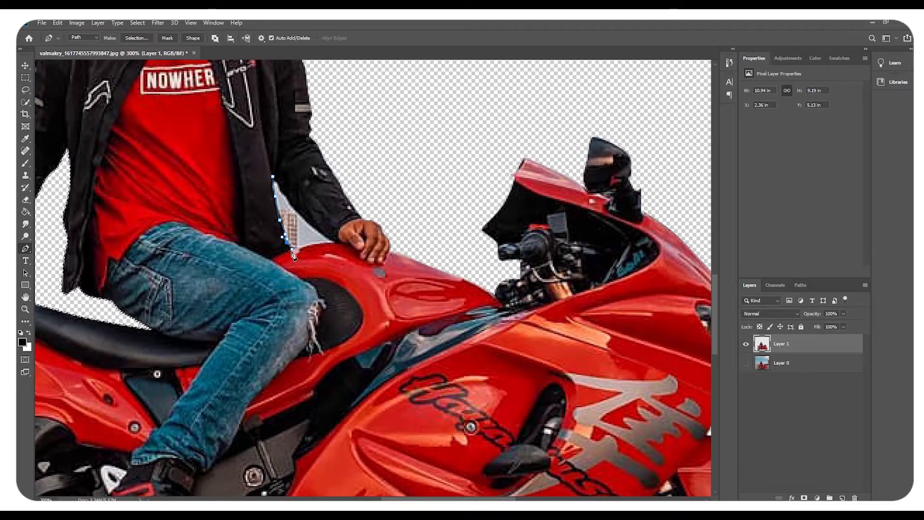
{"action": "left_click", "coordinate": [316, 244]}
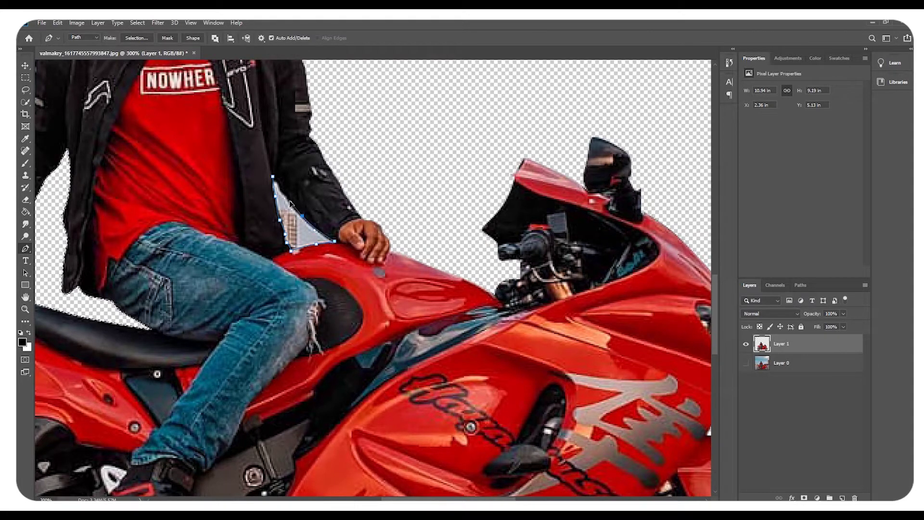
{"action": "left_click", "coordinate": [273, 177]}
Convert the second gap path into a selection
{"action": "right_click", "coordinate": [284, 179]}
{"action": "left_click", "coordinate": [330, 223]}
{"action": "key", "text": "Return"}
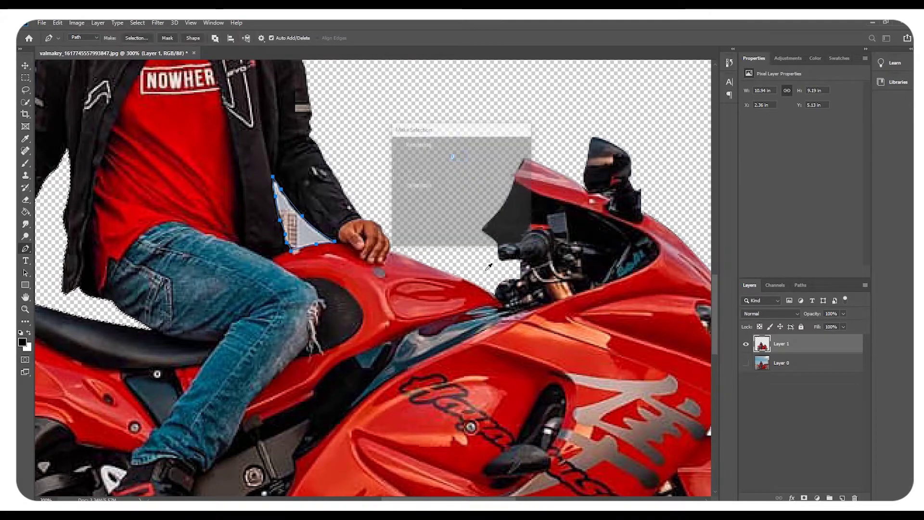
{"action": "mouse_move", "coordinate": [712, 302]}
{"action": "left_mouse_down"}
{"action": "mouse_move", "coordinate": [710, 365]}
{"action": "mouse_move", "coordinate": [712, 356]}
{"action": "left_mouse_up"}
Trace the background gap above the front wheel with the Pen tool and make it a selection
{"action": "scroll", "coordinate": [468, 499], "scroll_direction": "right", "scroll_amount": 3}
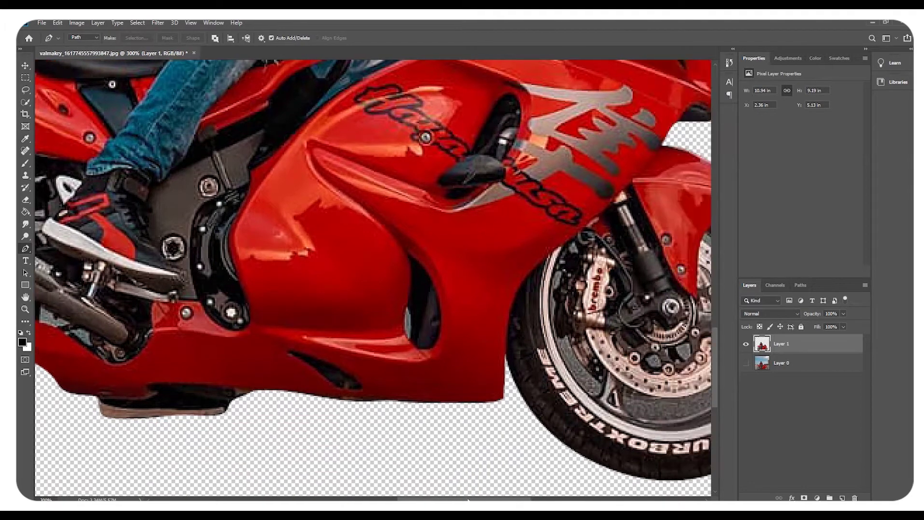
{"action": "scroll", "coordinate": [468, 499], "scroll_direction": "right", "scroll_amount": 5}
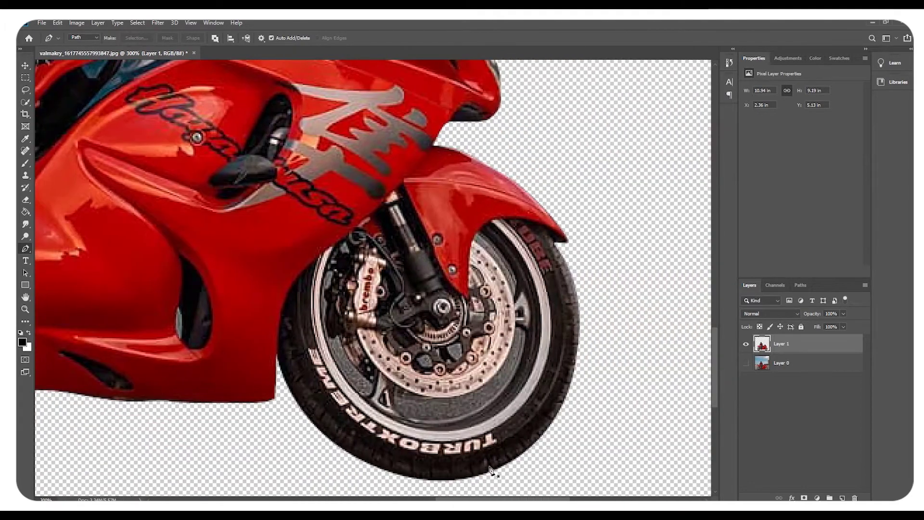
{"action": "left_click", "coordinate": [473, 240]}
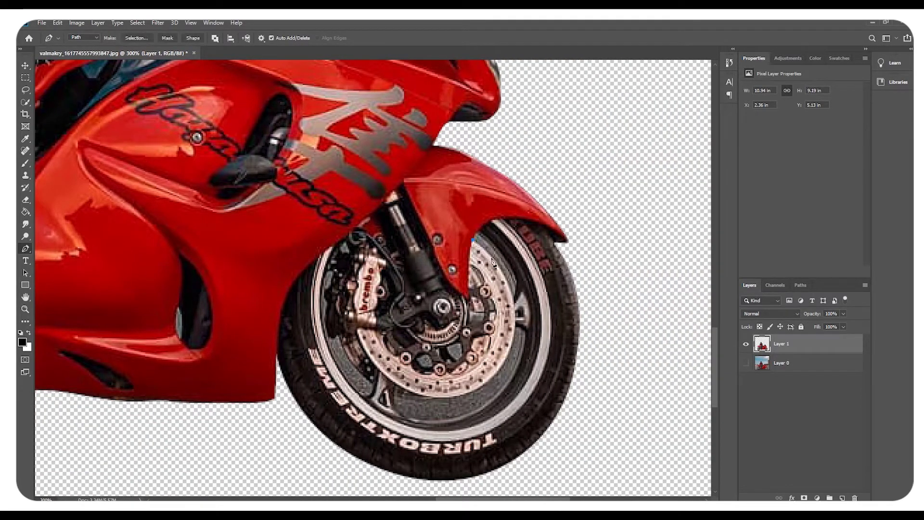
{"action": "left_click", "coordinate": [514, 300]}
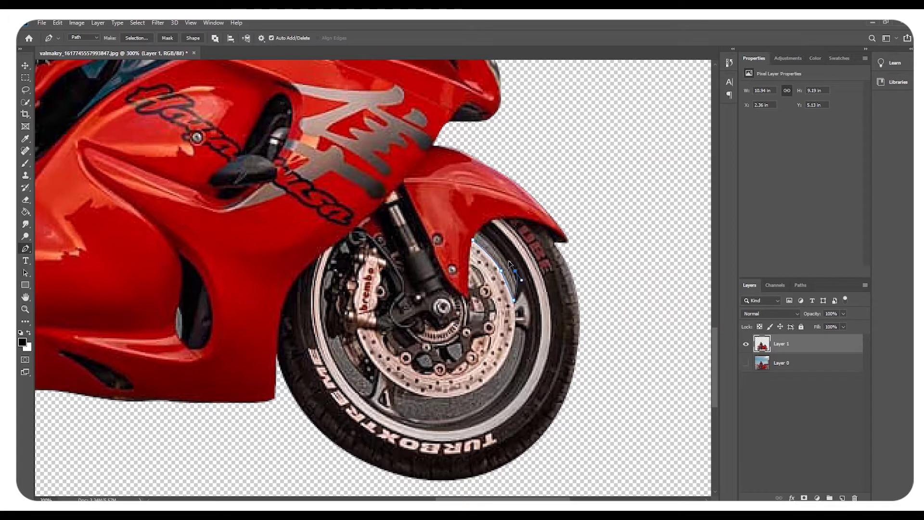
{"action": "right_click", "coordinate": [483, 228]}
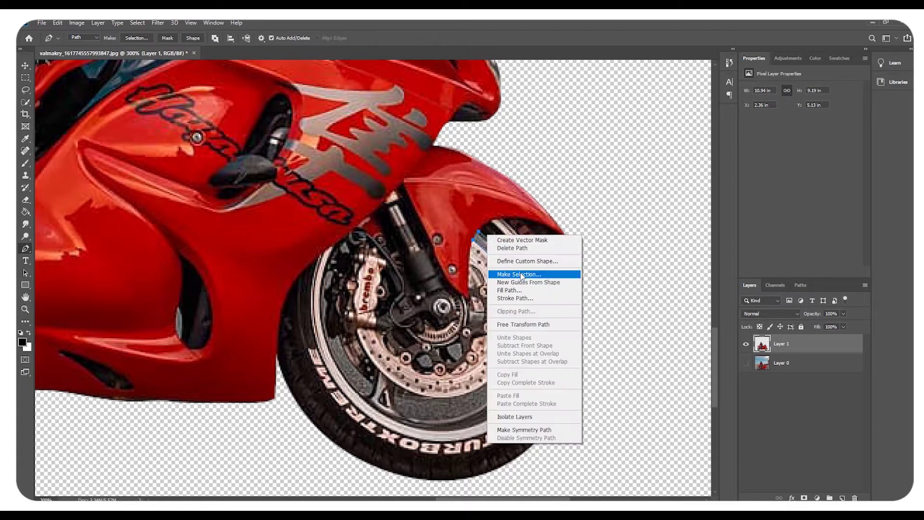
{"action": "left_click", "coordinate": [522, 274]}
{"action": "key", "text": "Return"}
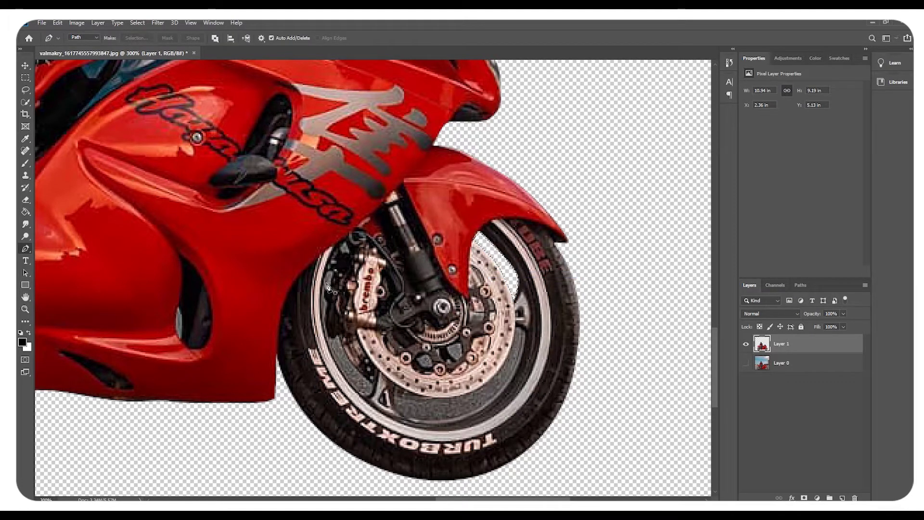
Outline the gap inside the wheel rim and convert that path into a selection
{"action": "left_click", "coordinate": [327, 282]}
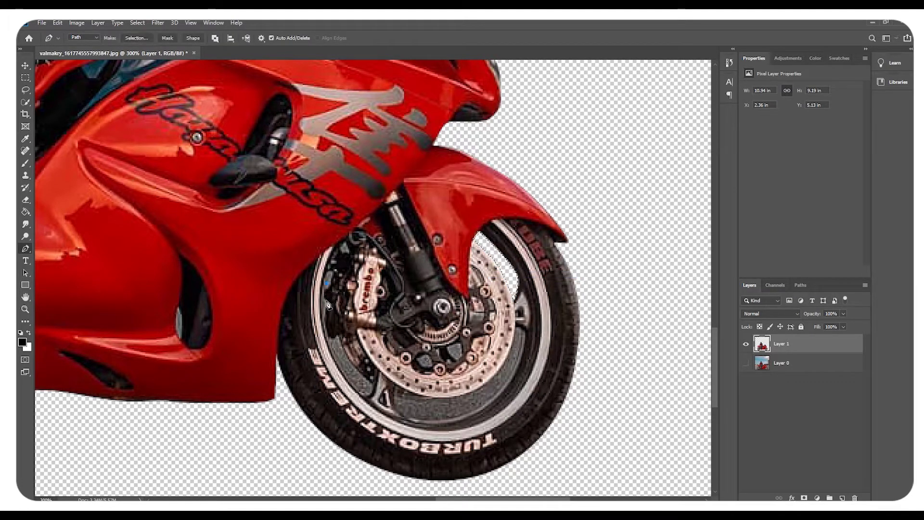
{"action": "left_click", "coordinate": [336, 337]}
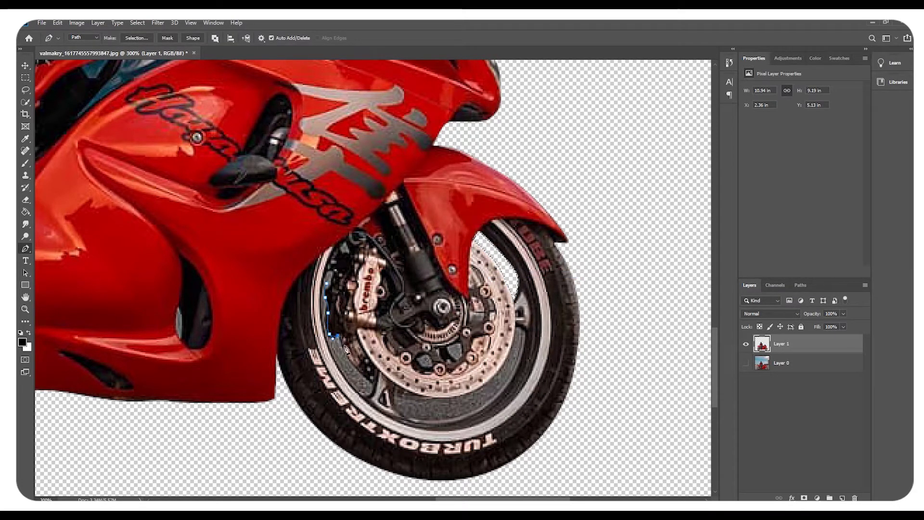
{"action": "left_click", "coordinate": [375, 382]}
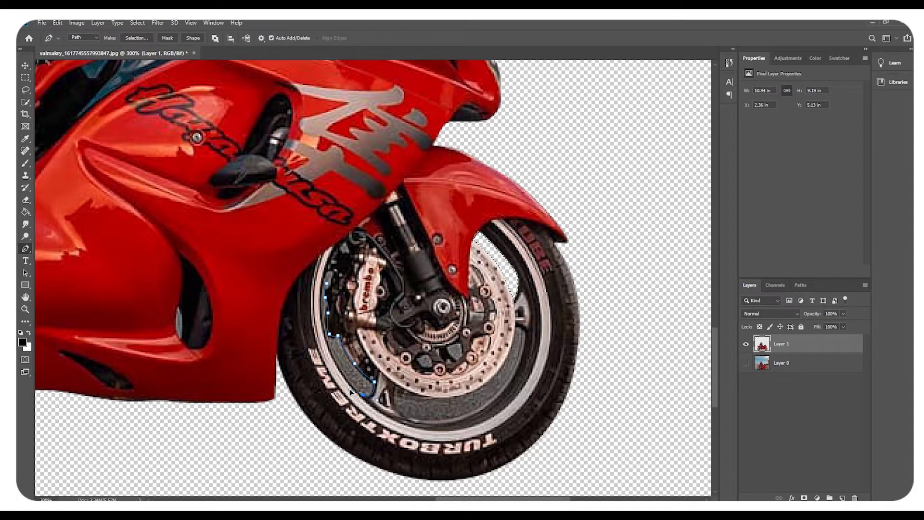
{"action": "left_click", "coordinate": [328, 283]}
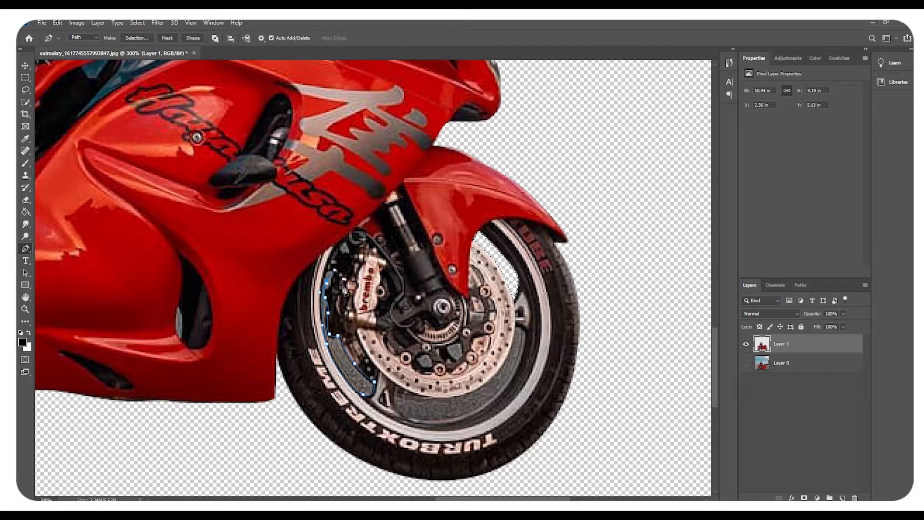
{"action": "right_click", "coordinate": [345, 290]}
{"action": "left_click", "coordinate": [397, 326]}
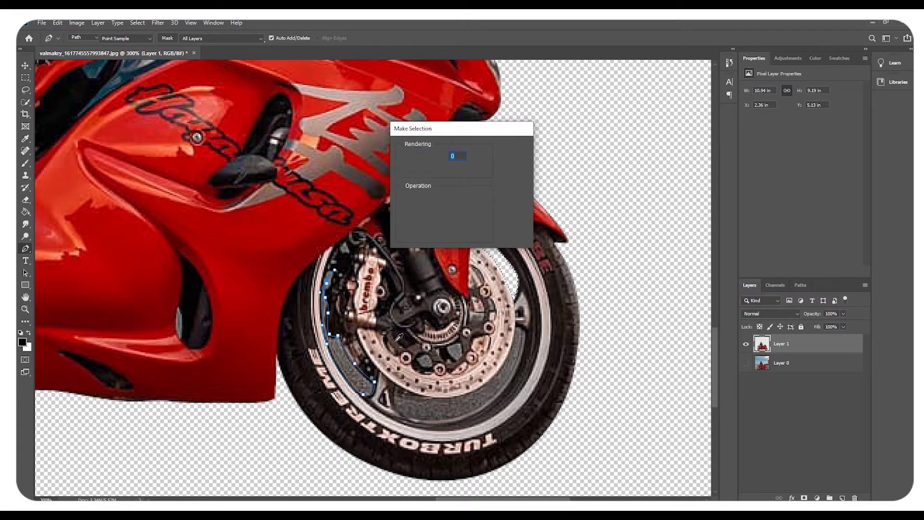
{"action": "key", "text": "Return"}
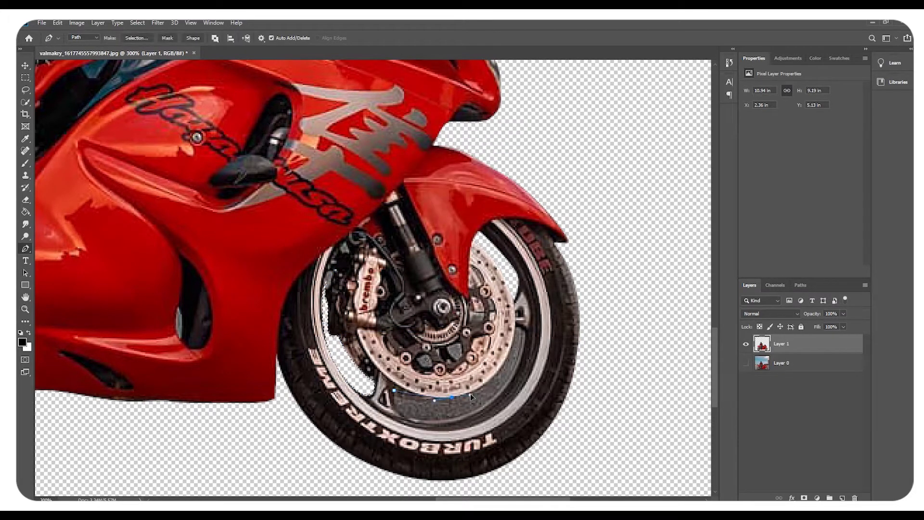
Trace the front rim's inner edge in a closed path and turn it into a selection
{"action": "left_click", "coordinate": [491, 384]}
{"action": "left_click", "coordinate": [502, 365]}
{"action": "left_click", "coordinate": [512, 345]}
{"action": "left_click", "coordinate": [515, 325]}
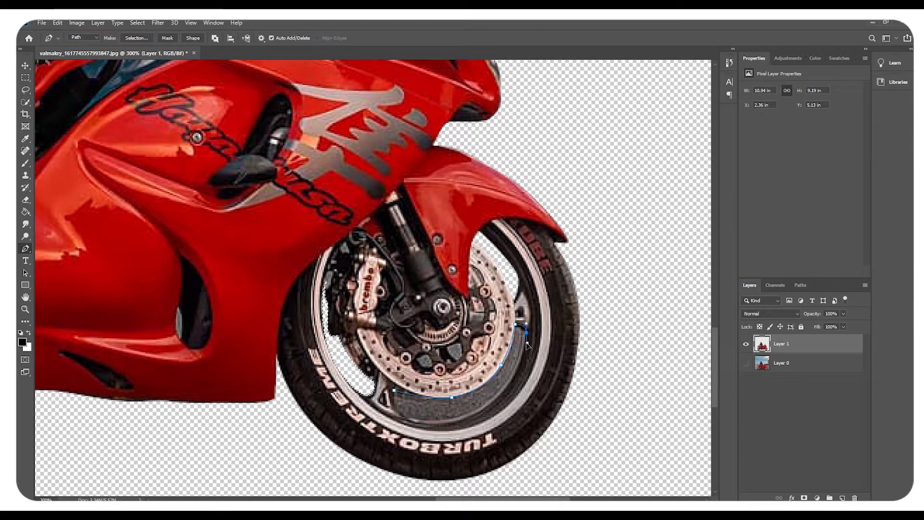
{"action": "left_click", "coordinate": [528, 342]}
{"action": "left_click", "coordinate": [522, 380]}
{"action": "left_click", "coordinate": [502, 396]}
{"action": "left_click", "coordinate": [481, 413]}
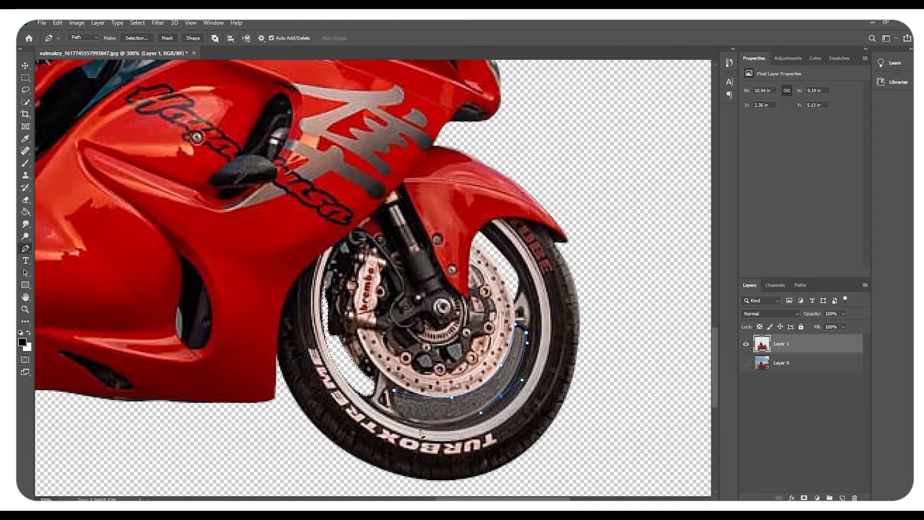
{"action": "left_click_drag", "start_coordinate": [419, 424], "coordinate": [404, 422]}
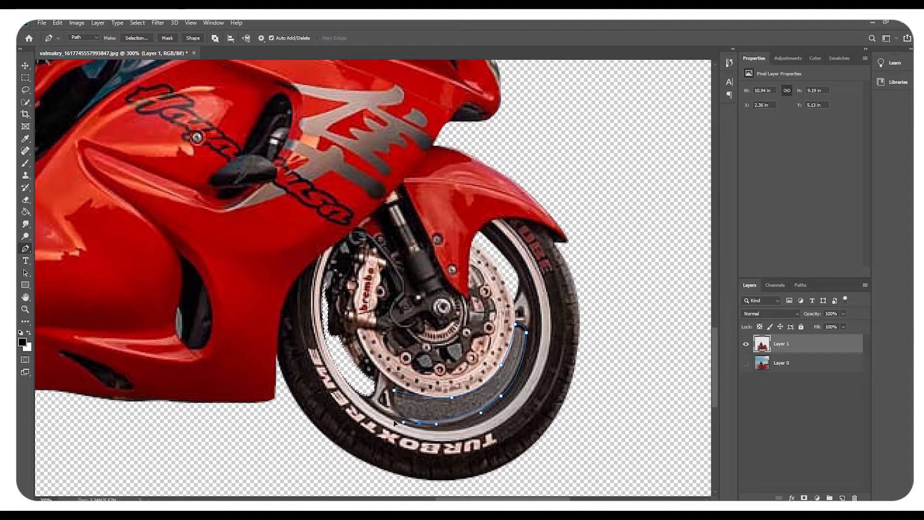
{"action": "left_click", "coordinate": [395, 391]}
{"action": "right_click", "coordinate": [421, 405]}
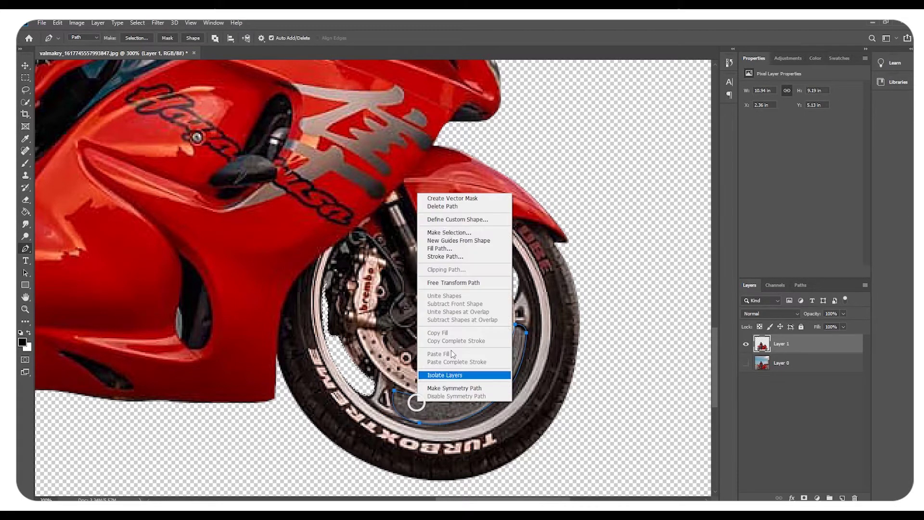
{"action": "left_click", "coordinate": [474, 234]}
{"action": "key", "text": "Return"}
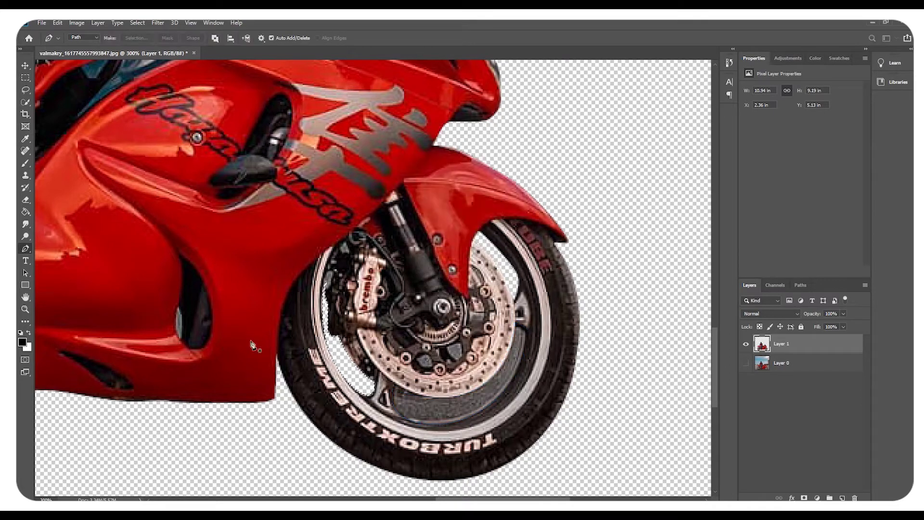
Zoom to the rear wheel and delete the background gap above the rear hub along the swingarm
{"action": "key", "text": "z"}
{"action": "scroll", "coordinate": [199, 382], "scroll_direction": "down", "scroll_amount": 10}
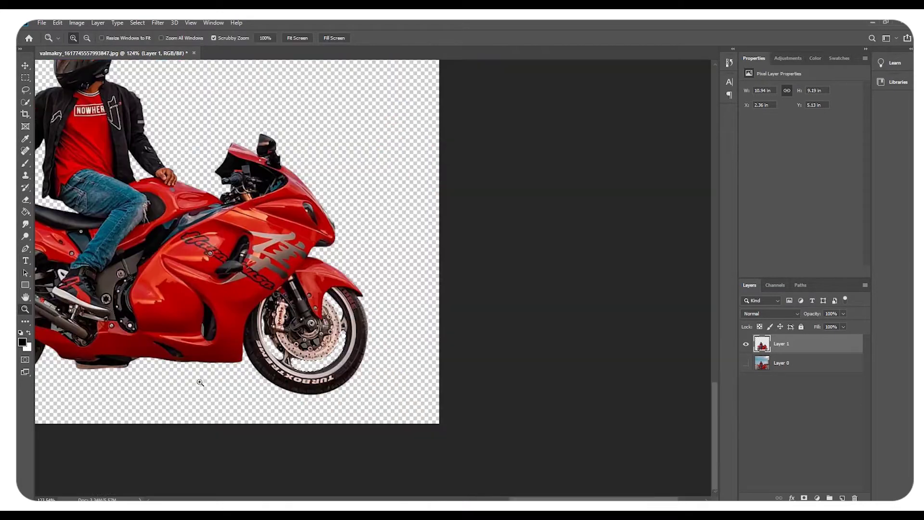
{"action": "scroll", "coordinate": [413, 305], "scroll_direction": "up", "scroll_amount": 6}
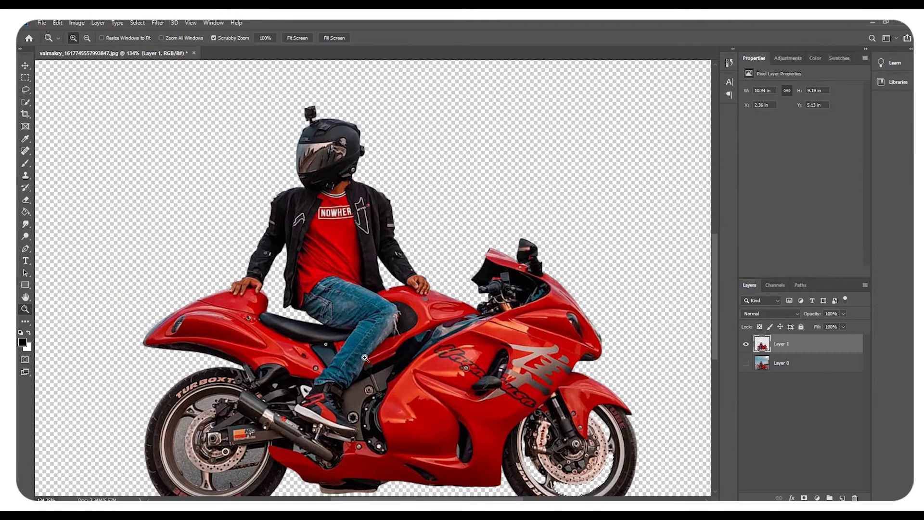
{"action": "scroll", "coordinate": [298, 332], "scroll_direction": "down", "scroll_amount": 3}
{"action": "scroll", "coordinate": [258, 442], "scroll_direction": "up", "scroll_amount": 6}
{"action": "scroll", "coordinate": [259, 443], "scroll_direction": "down", "scroll_amount": 2}
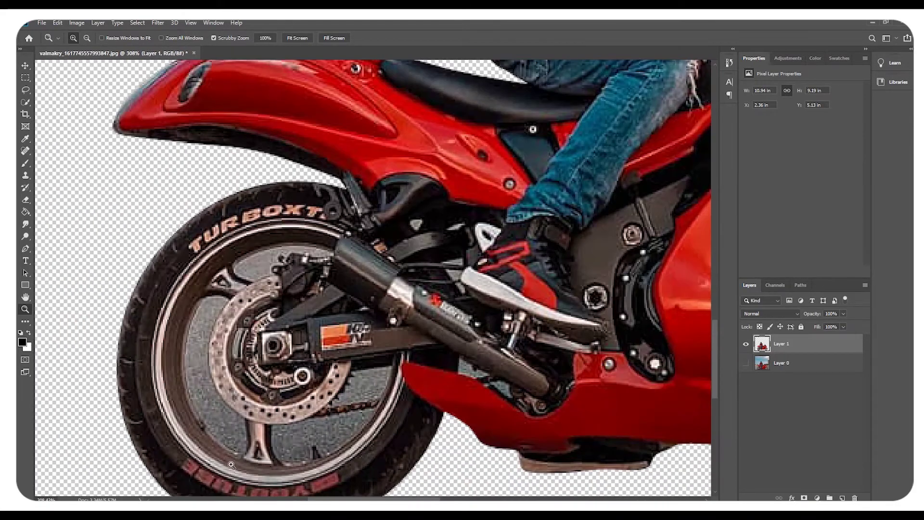
{"action": "scroll", "coordinate": [242, 306], "scroll_direction": "up", "scroll_amount": 1}
{"action": "left_click", "coordinate": [25, 249]}
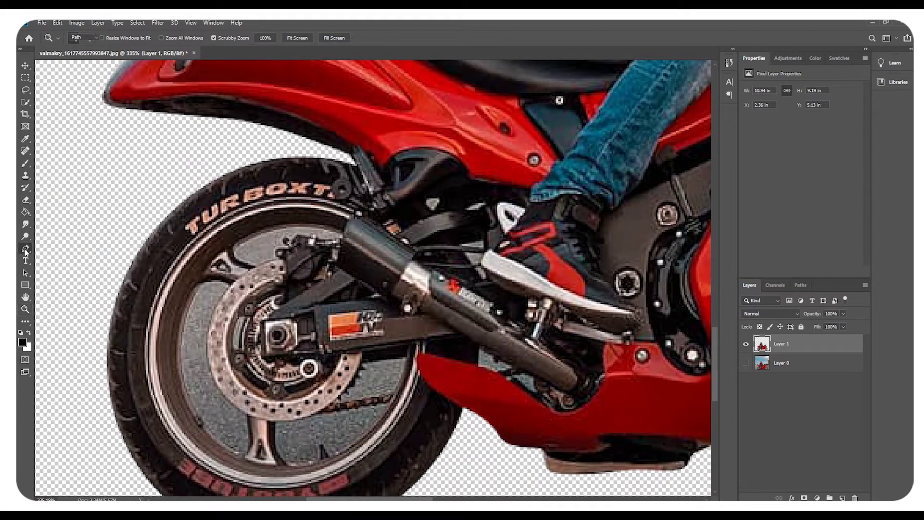
{"action": "left_click", "coordinate": [343, 235]}
{"action": "left_click_drag", "start_coordinate": [308, 223], "coordinate": [286, 227]}
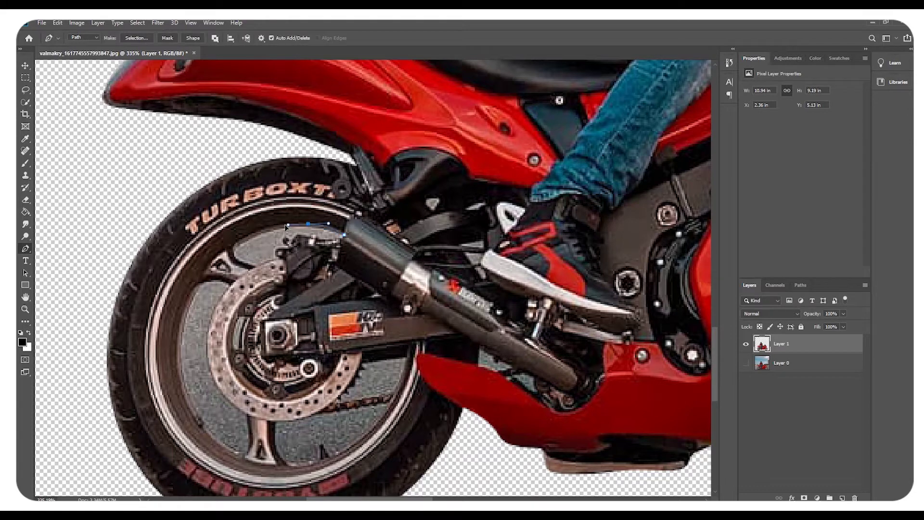
{"action": "left_click_drag", "start_coordinate": [236, 247], "coordinate": [233, 258]}
{"action": "left_click", "coordinate": [297, 238]}
{"action": "left_click", "coordinate": [345, 235]}
{"action": "right_click", "coordinate": [357, 233]}
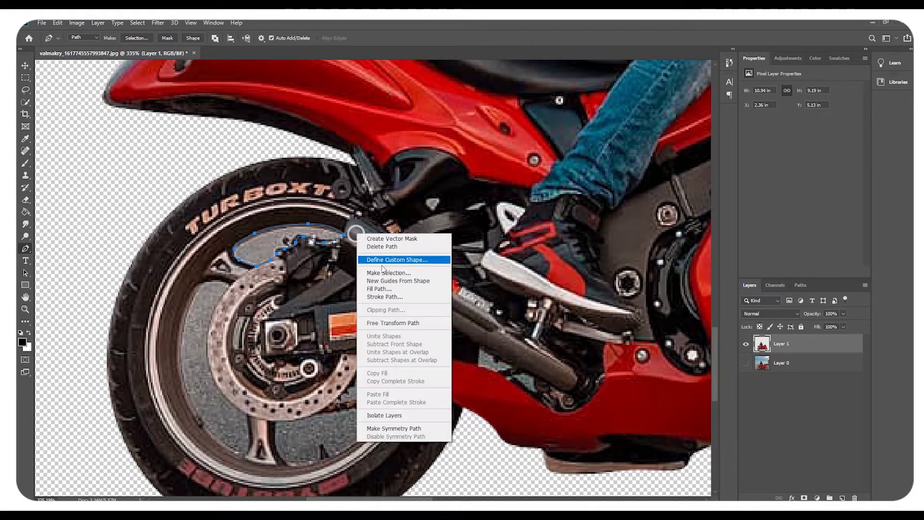
{"action": "left_click", "coordinate": [388, 273]}
{"action": "key", "text": "Return"}
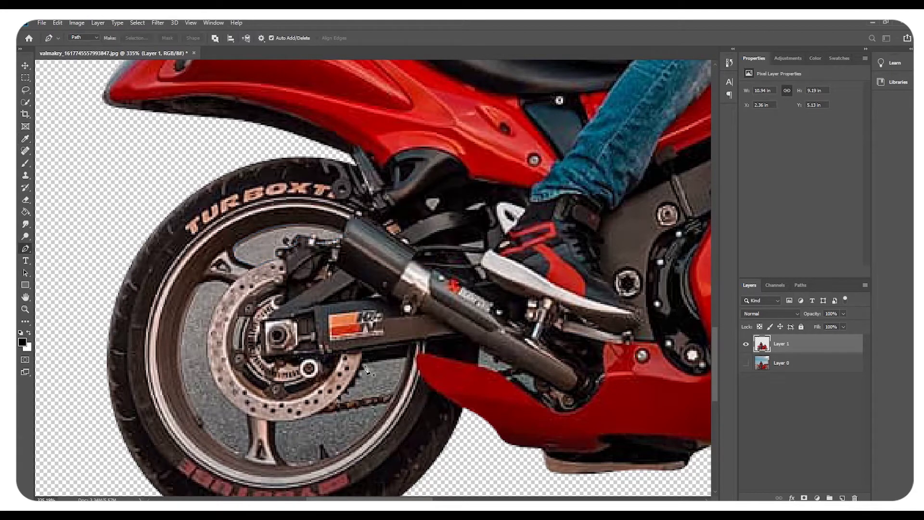
{"action": "key", "text": "Delete"}
Outline the road gap inside the rear wheel and delete it to transparency
{"action": "left_click", "coordinate": [335, 406]}
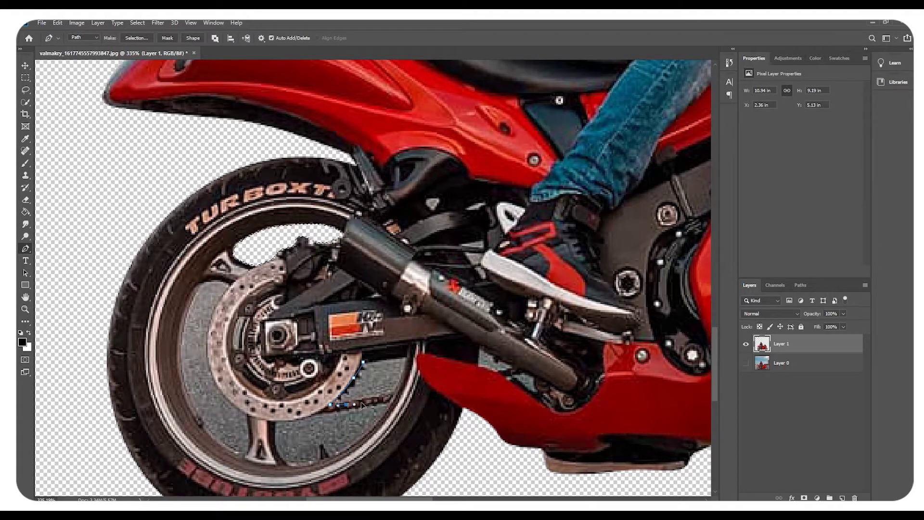
{"action": "left_click", "coordinate": [389, 395]}
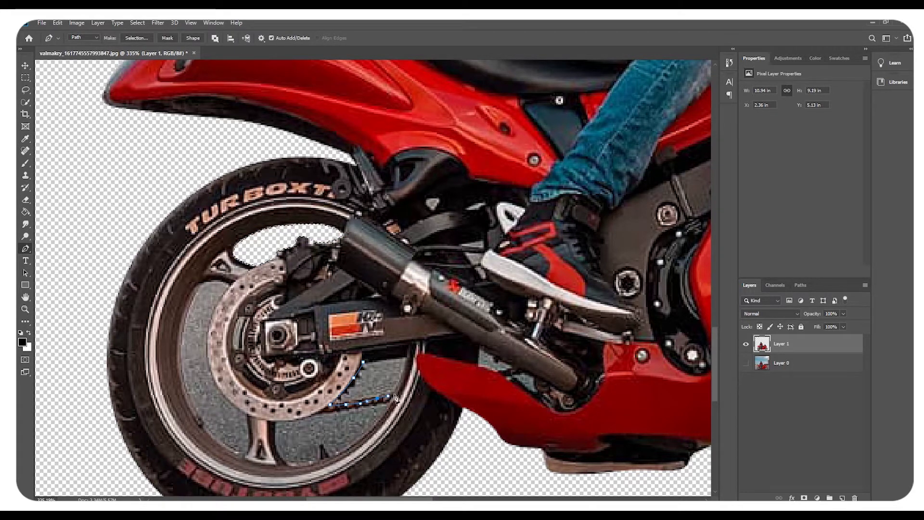
{"action": "left_click", "coordinate": [413, 353]}
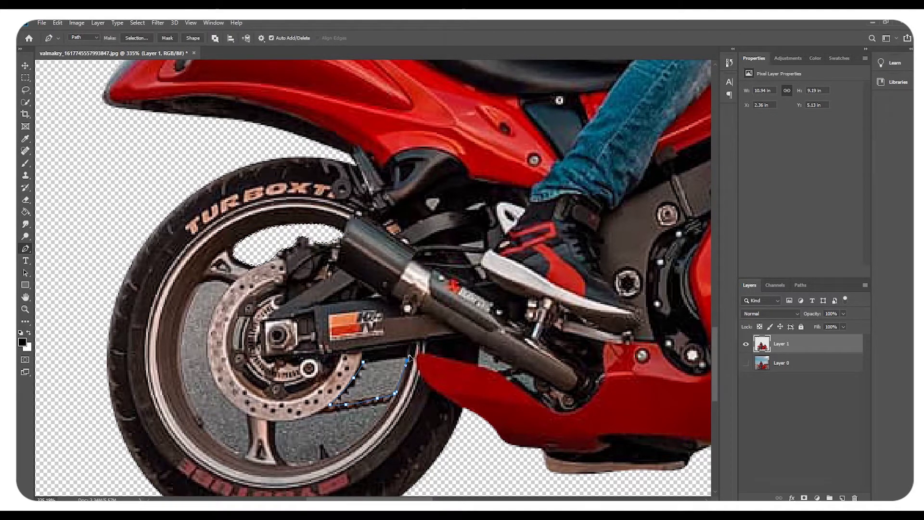
{"action": "right_click", "coordinate": [373, 367]}
{"action": "left_click", "coordinate": [405, 198]}
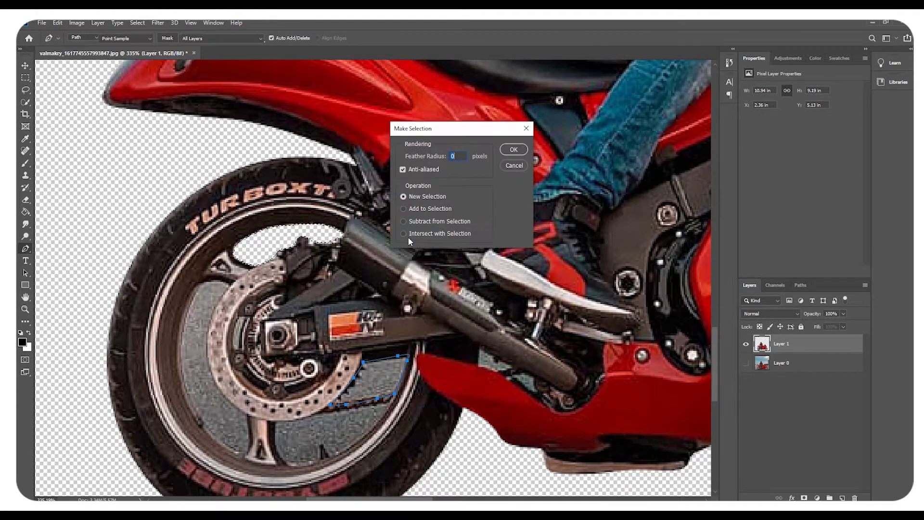
{"action": "key", "text": "Return"}
{"action": "key", "text": "Delete"}
Trace the gap beneath the exhaust in a closed path and make it a selection
{"action": "left_click", "coordinate": [480, 348]}
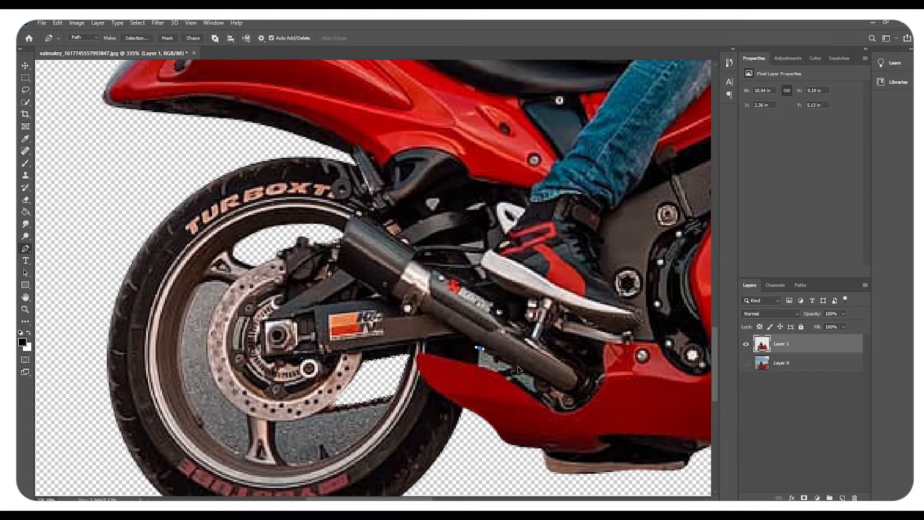
{"action": "left_click", "coordinate": [536, 378]}
{"action": "left_click", "coordinate": [540, 401]}
{"action": "left_click", "coordinate": [530, 394]}
{"action": "left_click", "coordinate": [498, 373]}
{"action": "left_click", "coordinate": [477, 365]}
{"action": "left_click", "coordinate": [480, 346]}
{"action": "right_click", "coordinate": [486, 355]}
{"action": "left_click", "coordinate": [524, 181]}
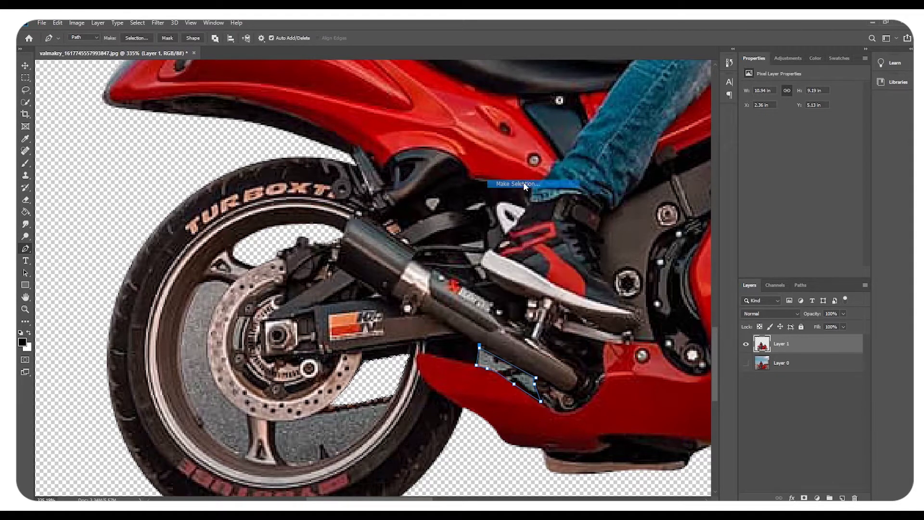
{"action": "key", "text": "Return"}
Delete the exhaust-fairing gap, then cut out the gap beside the rider's shoe
{"action": "key", "text": "Delete"}
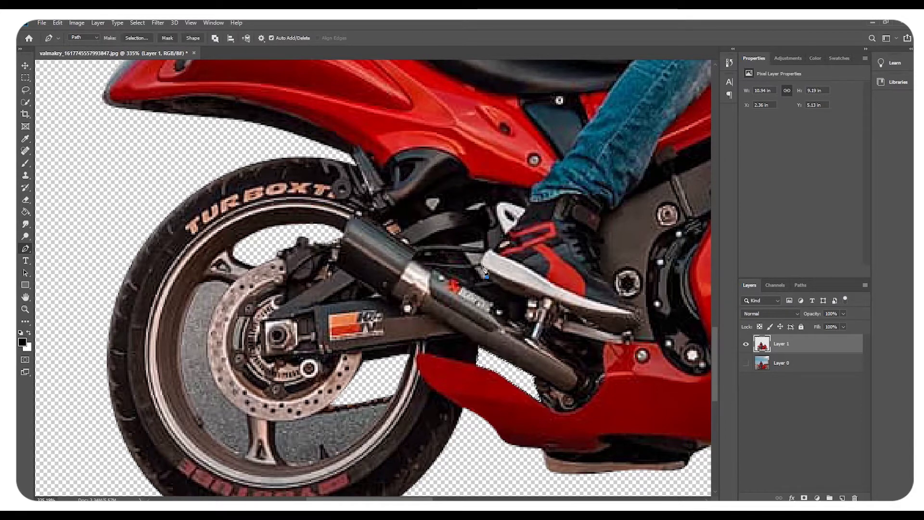
{"action": "left_click", "coordinate": [487, 235]}
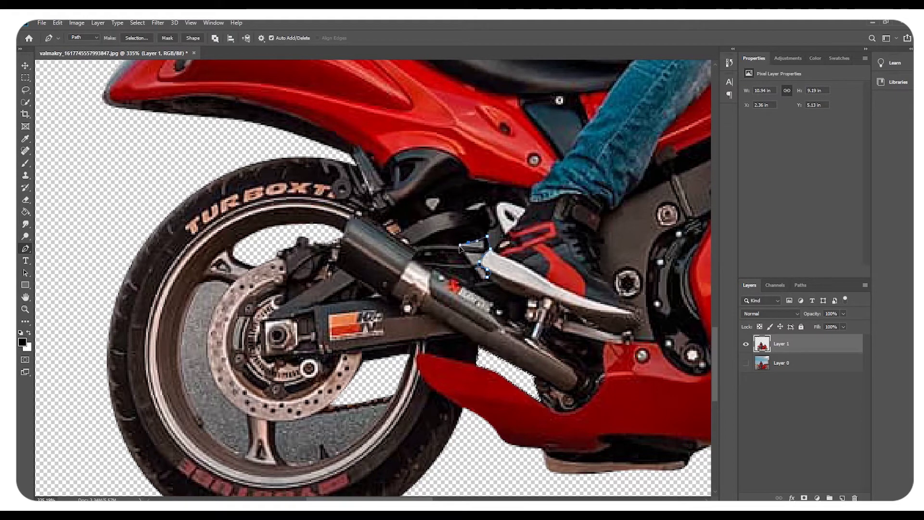
{"action": "left_click", "coordinate": [462, 247]}
{"action": "left_click", "coordinate": [488, 277]}
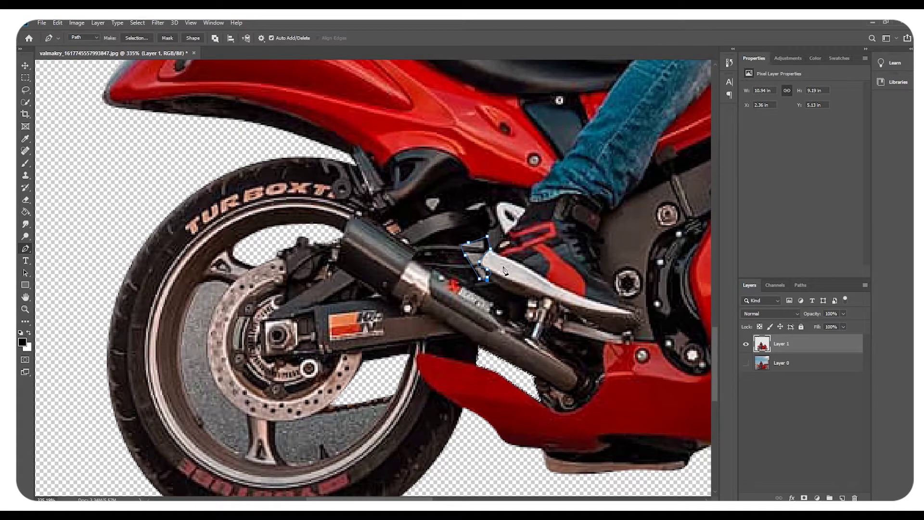
{"action": "right_click", "coordinate": [503, 266]}
{"action": "left_click", "coordinate": [530, 306]}
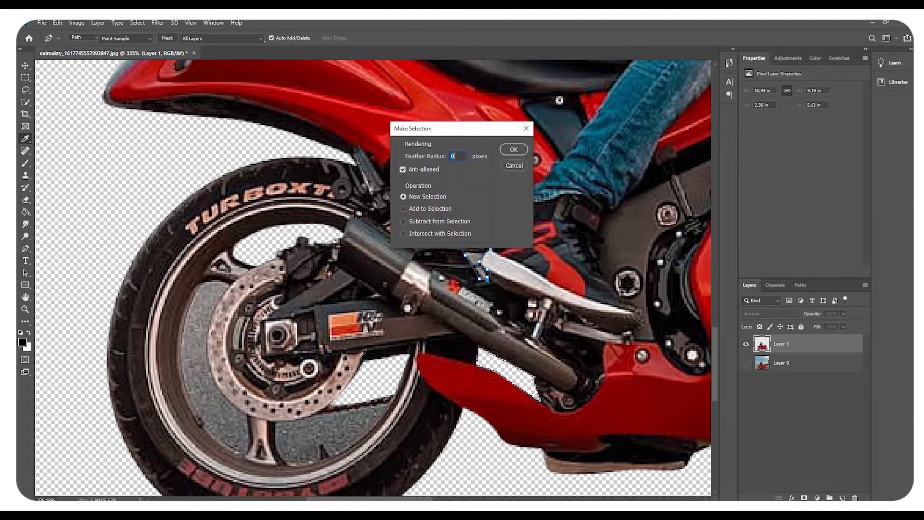
{"action": "key", "text": "Return"}
{"action": "key", "text": "Delete"}
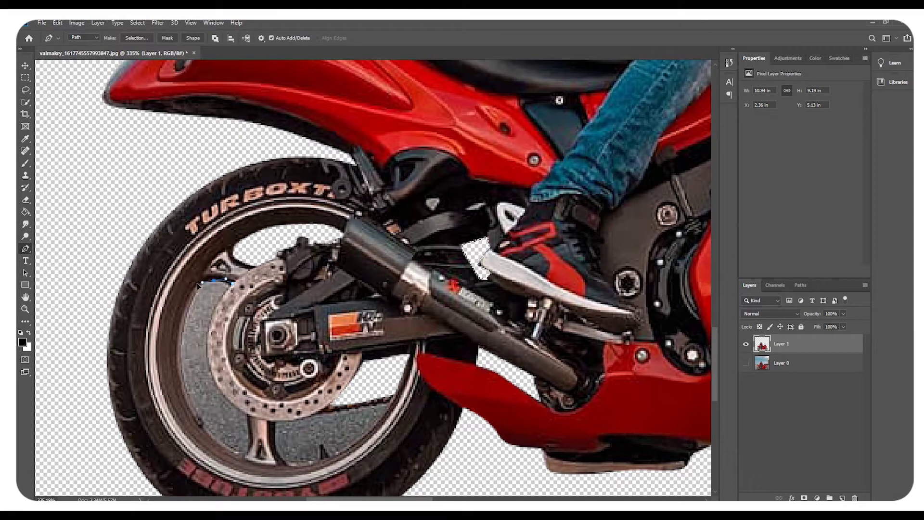
Delete the road showing inside the rear rim beside the brake disc
{"action": "left_click", "coordinate": [194, 289]}
{"action": "left_click", "coordinate": [175, 345]}
{"action": "left_click", "coordinate": [183, 376]}
{"action": "left_click", "coordinate": [191, 408]}
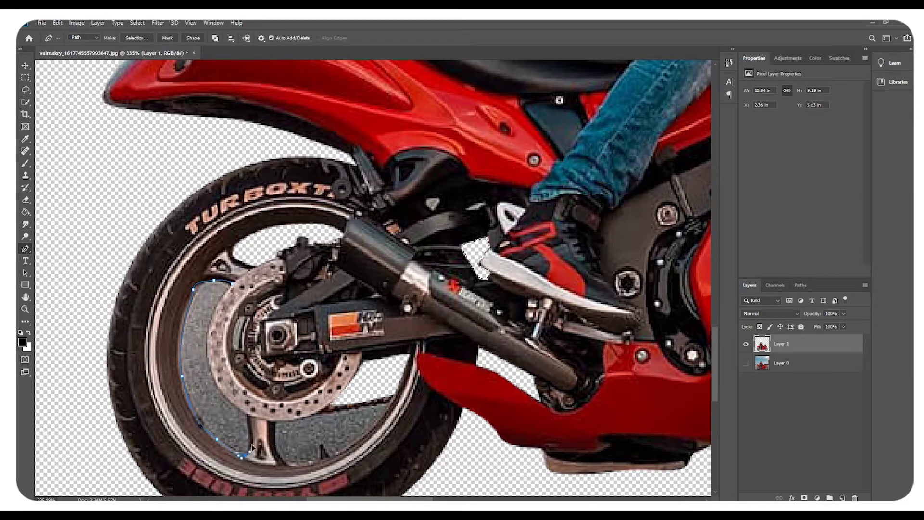
{"action": "left_click", "coordinate": [250, 415]}
{"action": "left_click", "coordinate": [215, 379]}
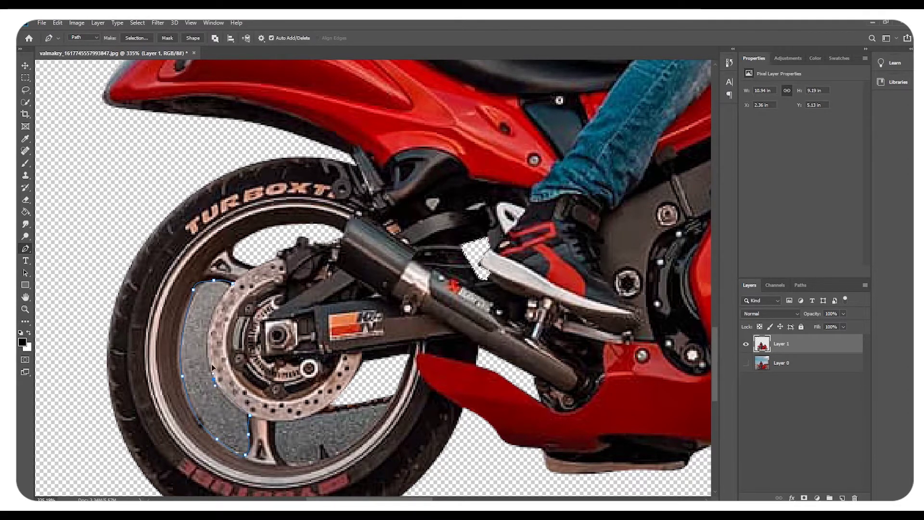
{"action": "left_click", "coordinate": [205, 332]}
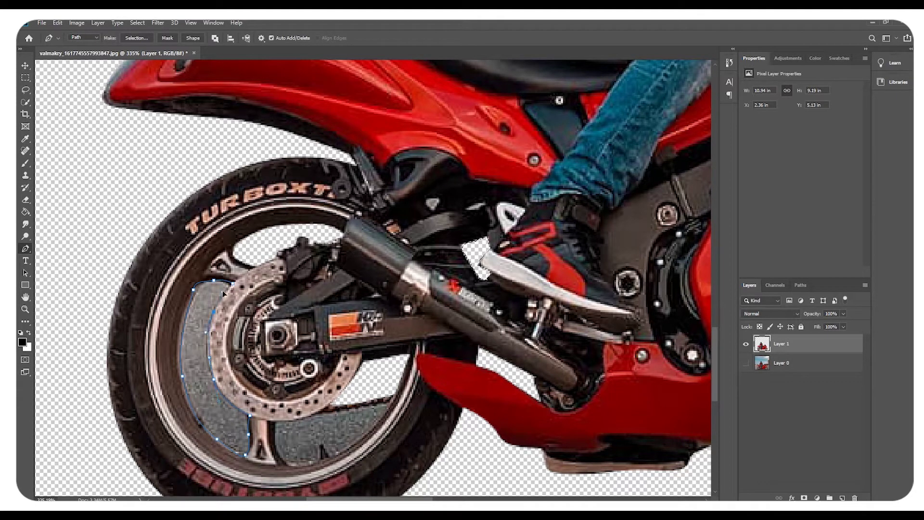
{"action": "right_click", "coordinate": [248, 285]}
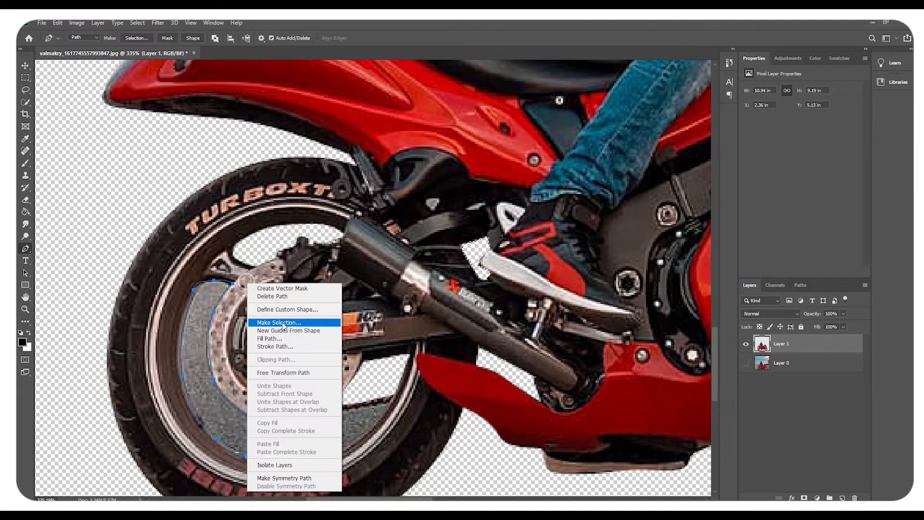
{"action": "left_click", "coordinate": [286, 322]}
{"action": "key", "text": "Return"}
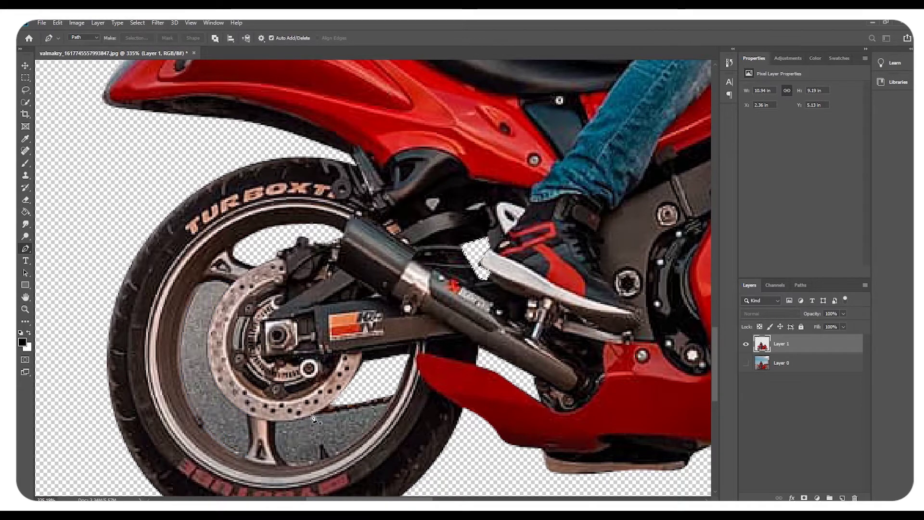
{"action": "key", "text": "Delete"}
Select the road patch along the lower rear rim, then zoom out to the whole image
{"action": "left_click", "coordinate": [274, 421]}
{"action": "left_click", "coordinate": [315, 412]}
{"action": "left_click", "coordinate": [354, 407]}
{"action": "left_click", "coordinate": [387, 402]}
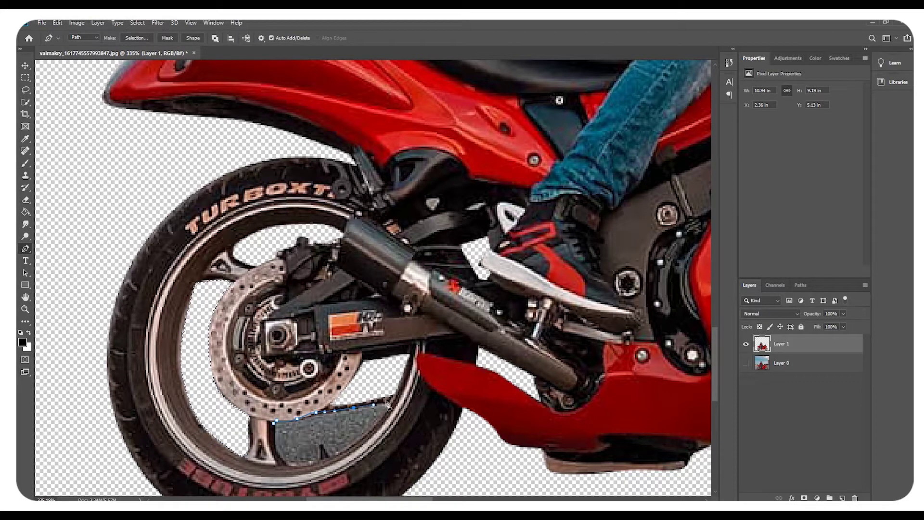
{"action": "left_click", "coordinate": [308, 463]}
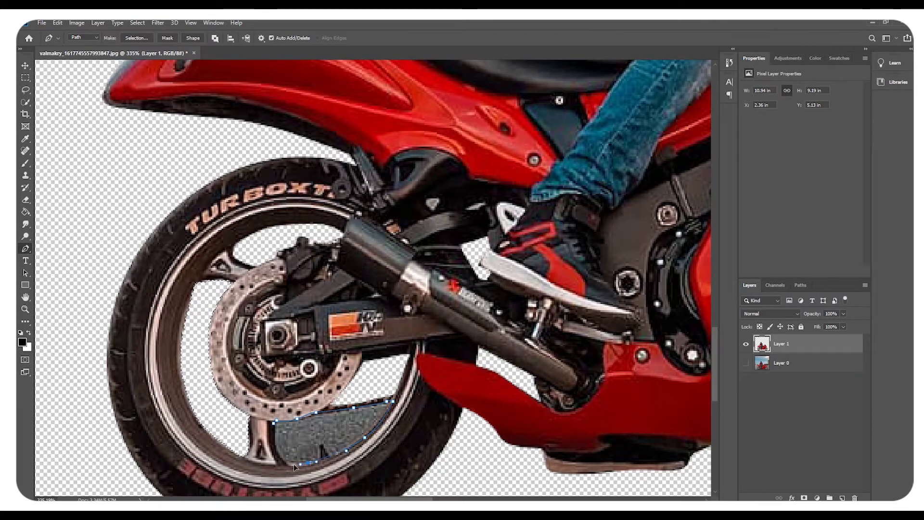
{"action": "right_click", "coordinate": [286, 430]}
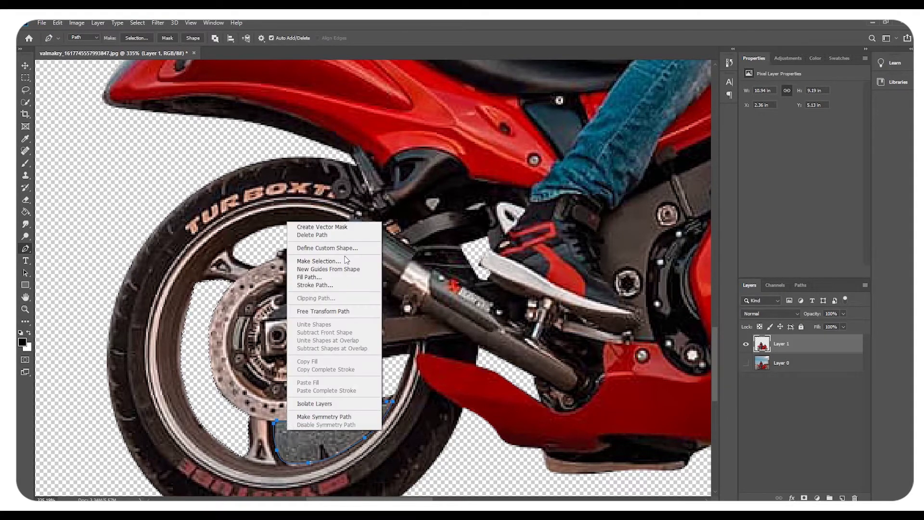
{"action": "left_click", "coordinate": [318, 261]}
{"action": "key", "text": "Return"}
{"action": "left_click", "coordinate": [25, 309]}
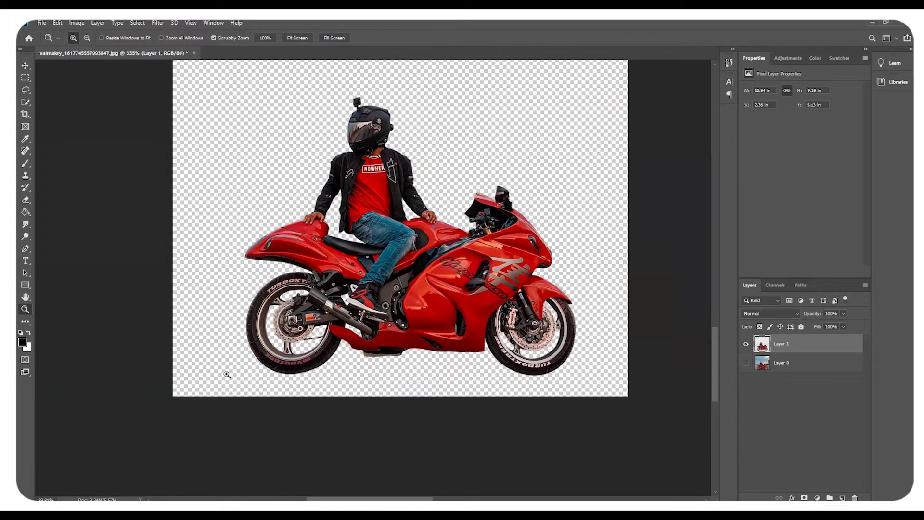
{"action": "key", "text": "ctrl+0"}
Zoom out to frame the complete rider and motorcycle cut-out on transparency
{"action": "mouse_move", "coordinate": [423, 314]}
{"action": "left_mouse_down"}
{"action": "mouse_move", "coordinate": [445, 323]}
{"action": "mouse_move", "coordinate": [431, 229]}
{"action": "left_mouse_up"}
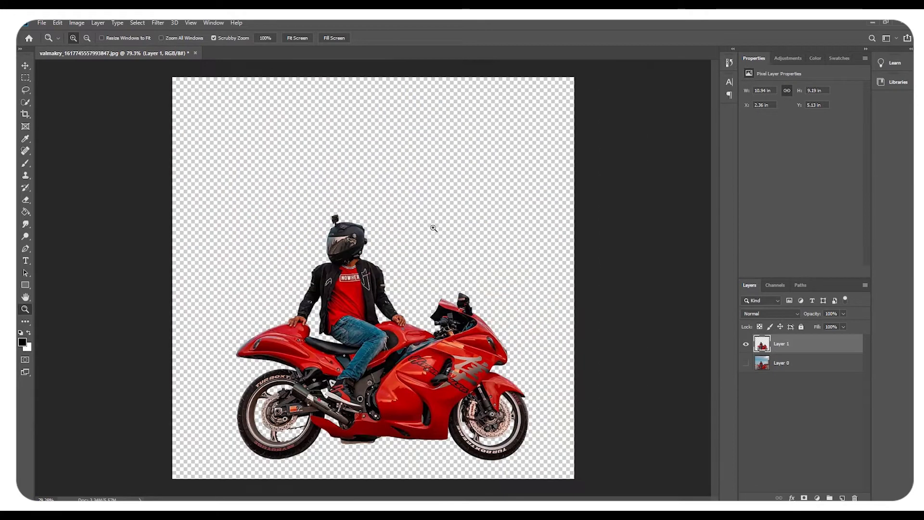
{"action": "left_click", "coordinate": [26, 92]}
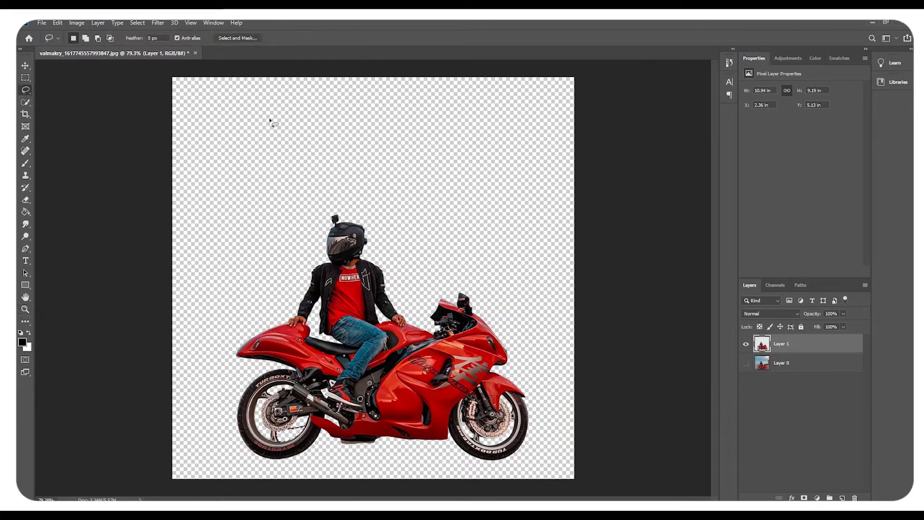
{"action": "left_click", "coordinate": [25, 309]}
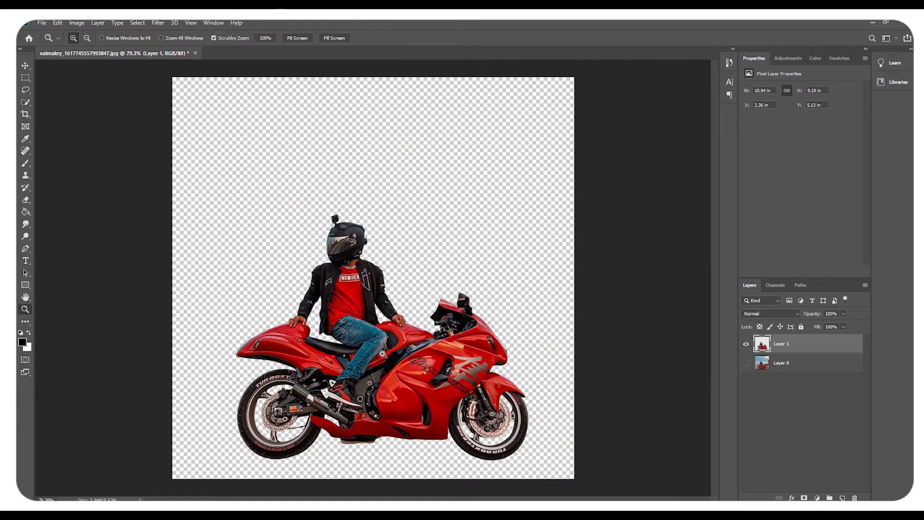
{"action": "left_click_drag", "start_coordinate": [385, 356], "coordinate": [366, 356]}
{"action": "left_click", "coordinate": [42, 22]}
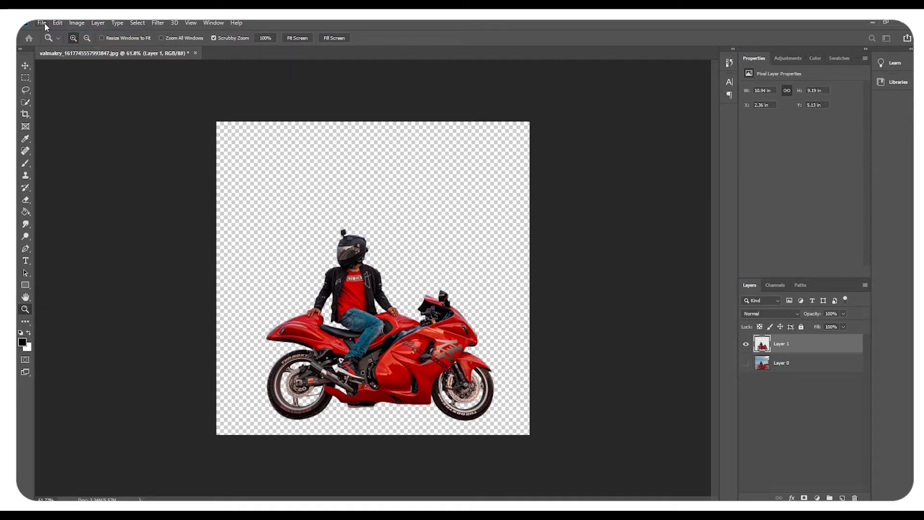
Create a new white 12 × 15 inch portrait document at 300 ppi
{"action": "key", "text": "ctrl+n"}
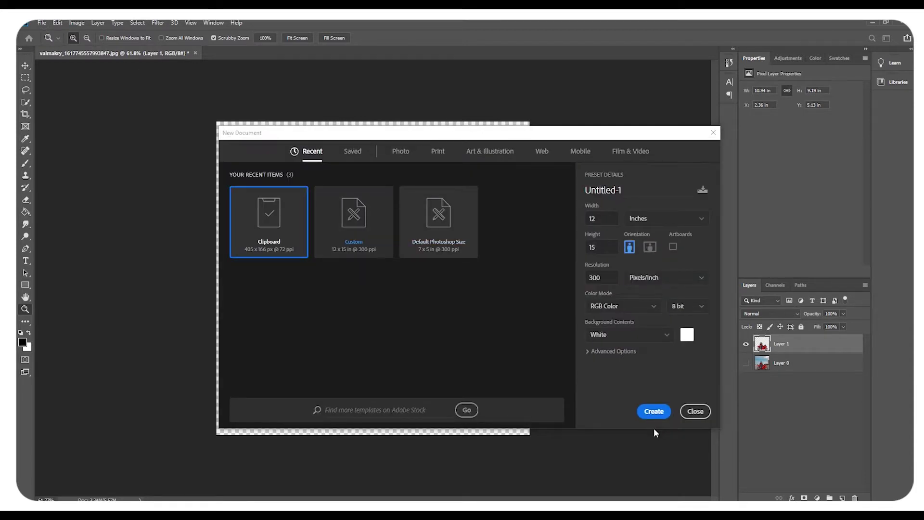
{"action": "key", "text": "Escape"}
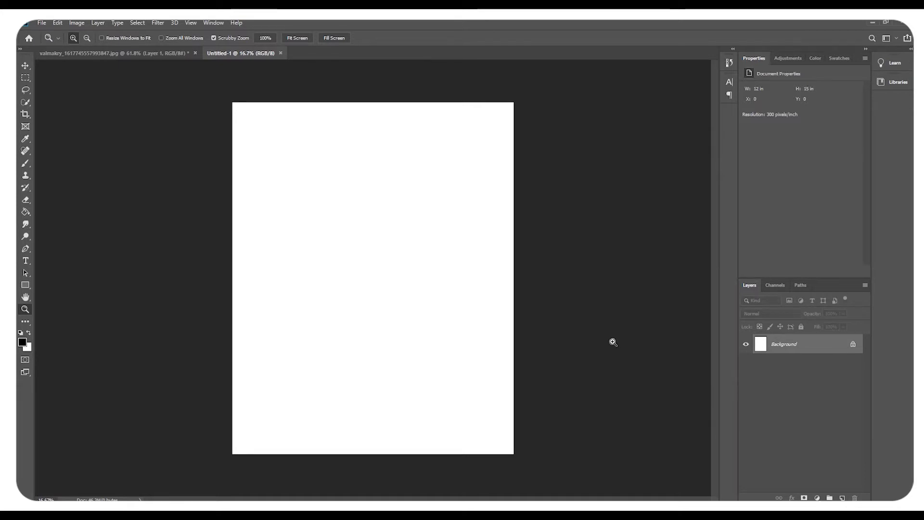
Drag the motorcycle cut-out layer into Untitled-1 and close the source document
{"action": "left_click_drag", "start_coordinate": [144, 53], "coordinate": [145, 104]}
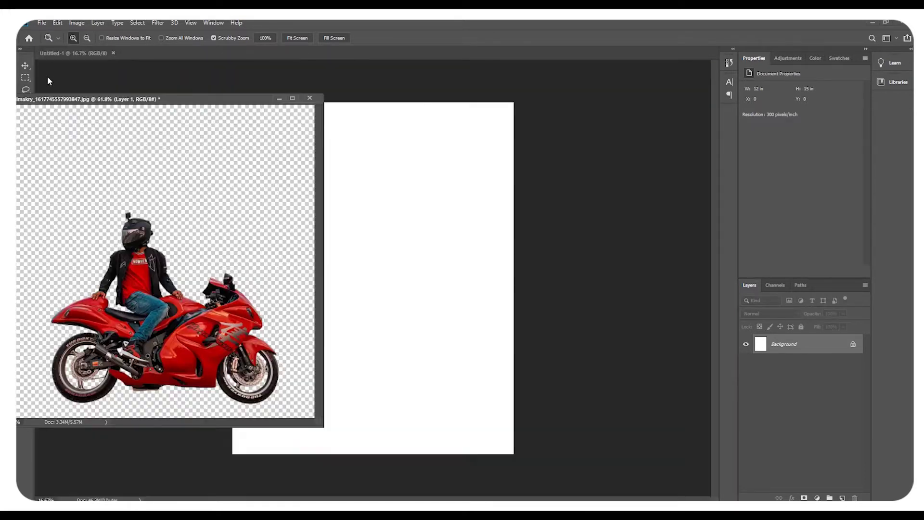
{"action": "key", "text": "v"}
{"action": "left_click_drag", "start_coordinate": [229, 309], "coordinate": [388, 268]}
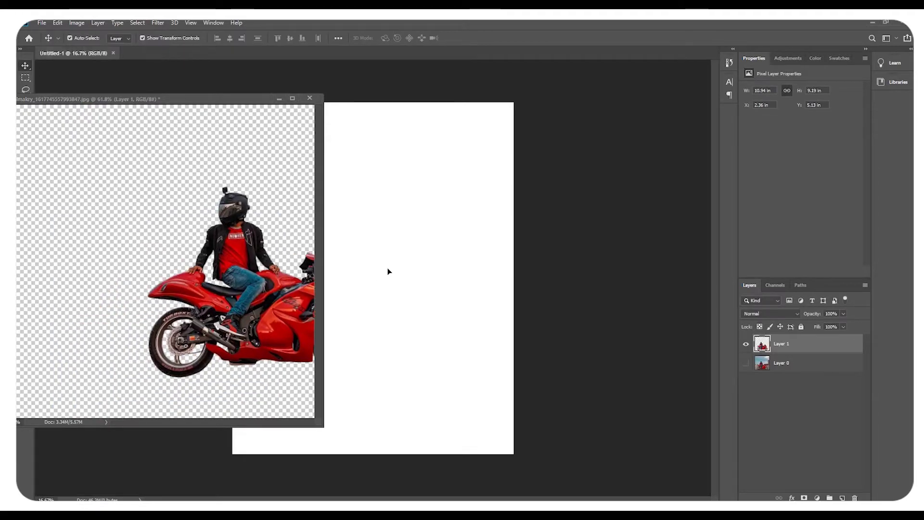
{"action": "left_click", "coordinate": [280, 99]}
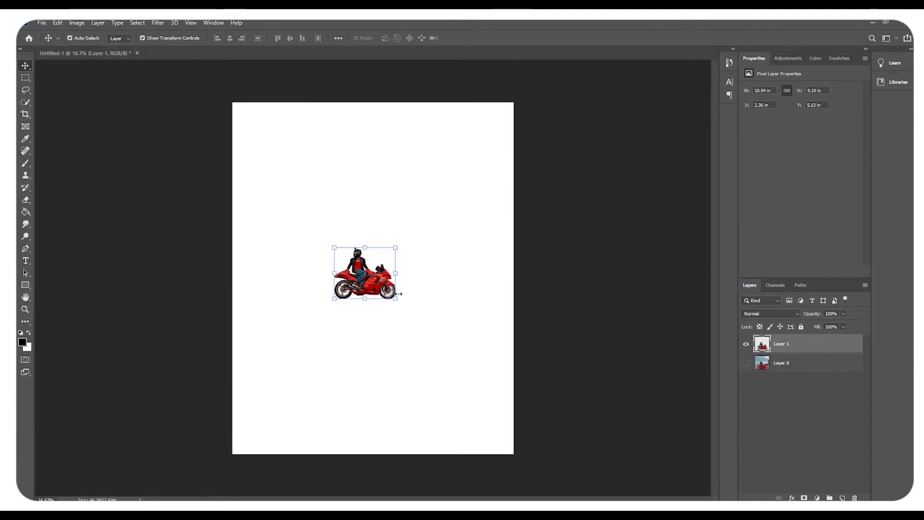
Scale the bike to about 5.8 × 4.87 in and place it in the lower half
{"action": "key", "text": "ctrl+t"}
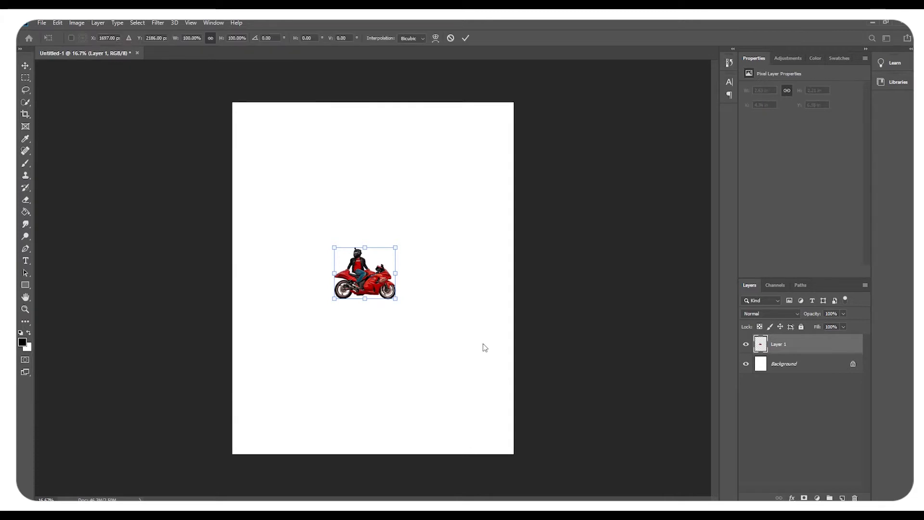
{"action": "left_click_drag", "start_coordinate": [365, 298], "coordinate": [368, 411]}
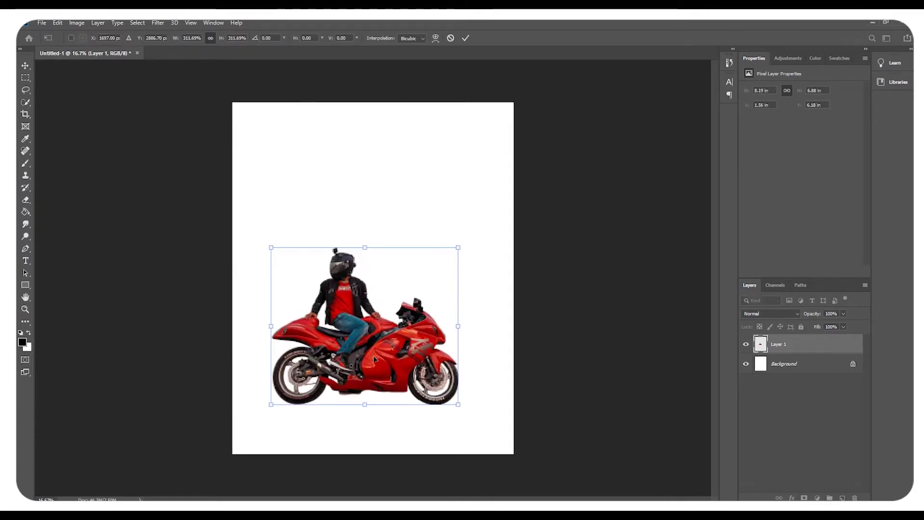
{"action": "mouse_move", "coordinate": [387, 350]}
{"action": "left_mouse_down"}
{"action": "mouse_move", "coordinate": [399, 374]}
{"action": "mouse_move", "coordinate": [423, 389]}
{"action": "left_mouse_up"}
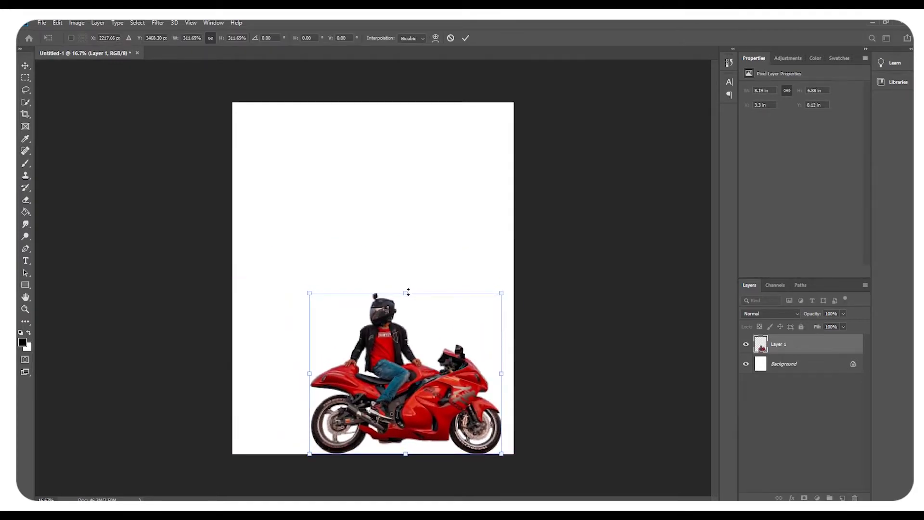
{"action": "mouse_move", "coordinate": [407, 290]}
{"action": "left_mouse_down"}
{"action": "mouse_move", "coordinate": [407, 351]}
{"action": "mouse_move", "coordinate": [418, 335]}
{"action": "left_mouse_up"}
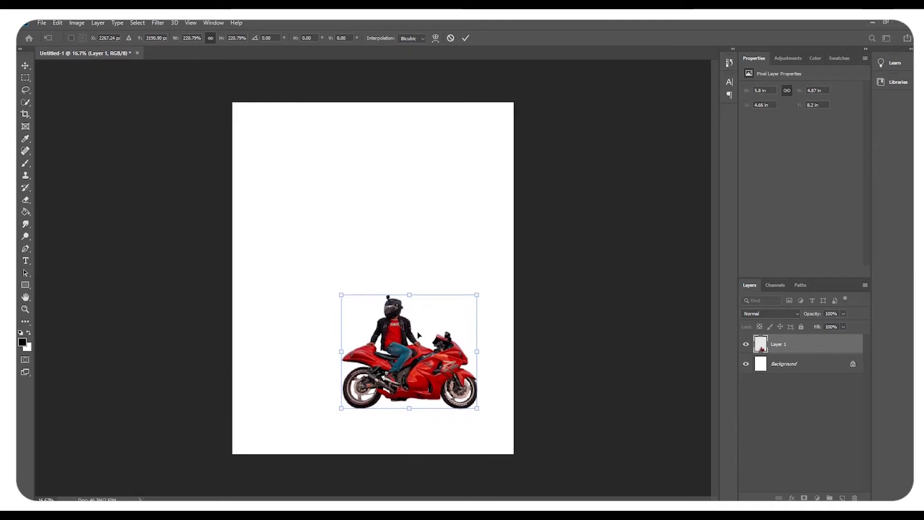
{"action": "left_click", "coordinate": [465, 38]}
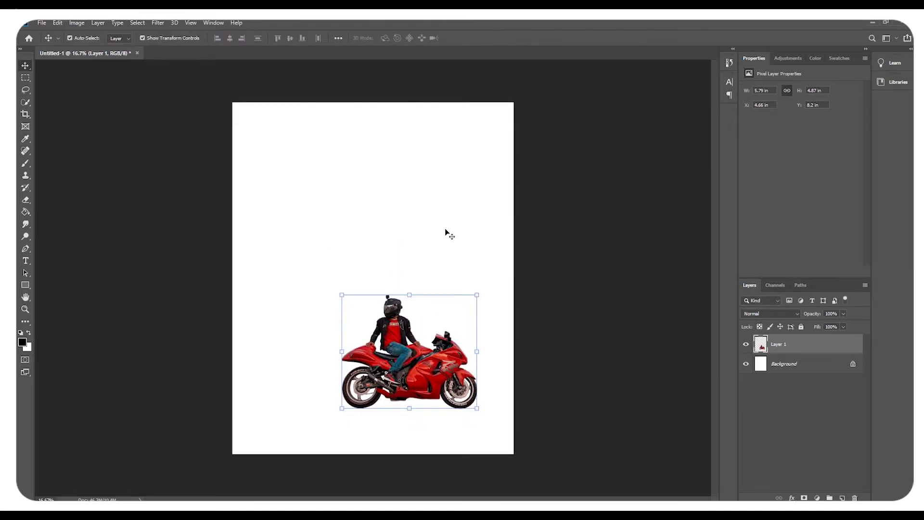
{"action": "key", "text": "alt+Tab"}
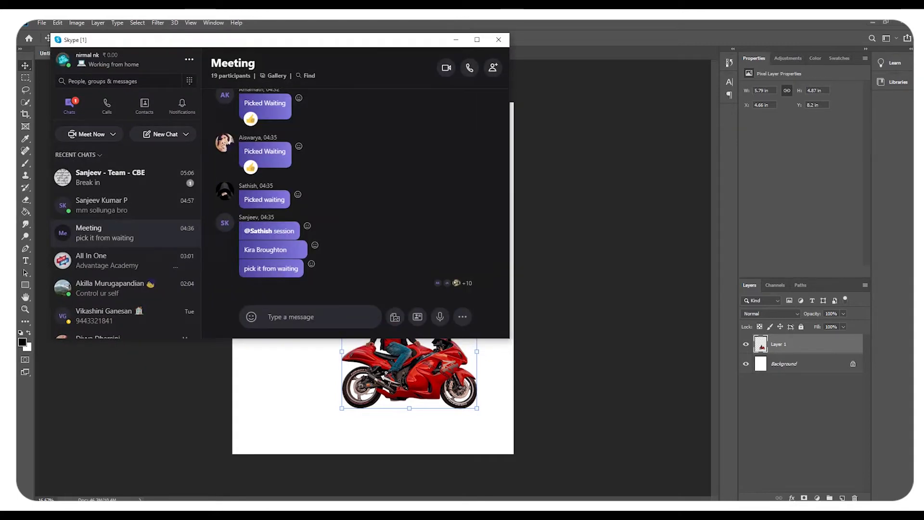
{"action": "left_click", "coordinate": [135, 218]}
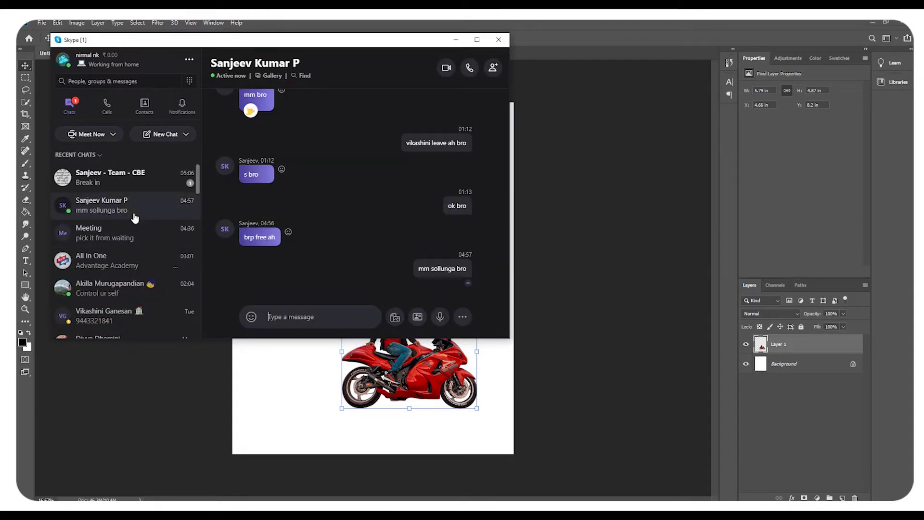
{"action": "left_click", "coordinate": [150, 186]}
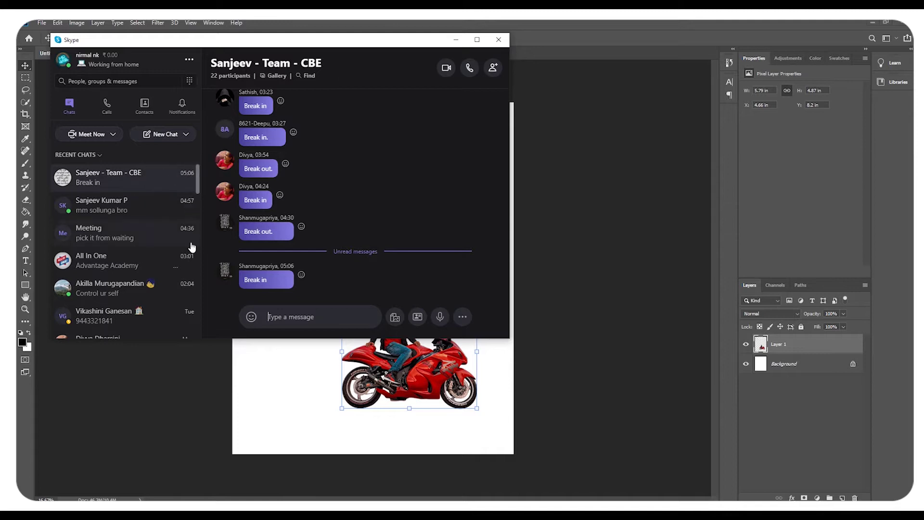
{"action": "left_click", "coordinate": [686, 40]}
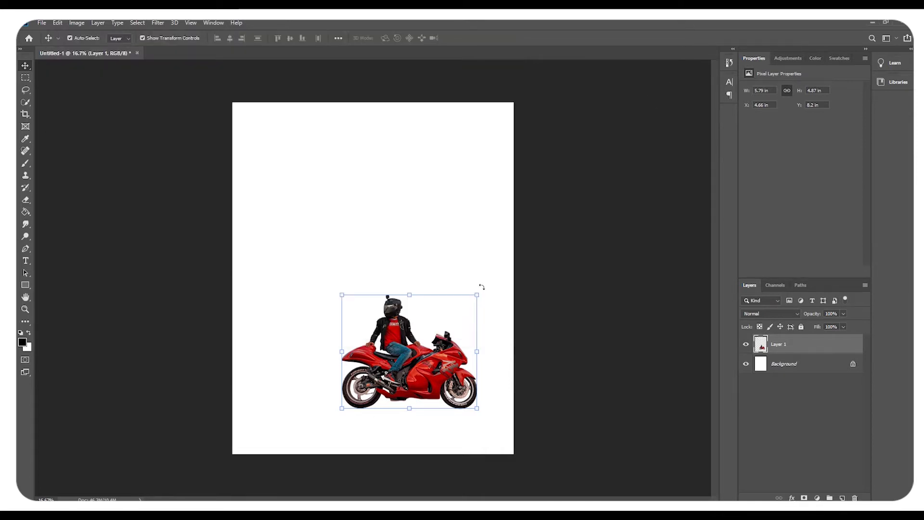
Fit the page on screen and nudge the motorcycle slightly to the right
{"action": "left_click", "coordinate": [25, 309]}
{"action": "left_click", "coordinate": [420, 298]}
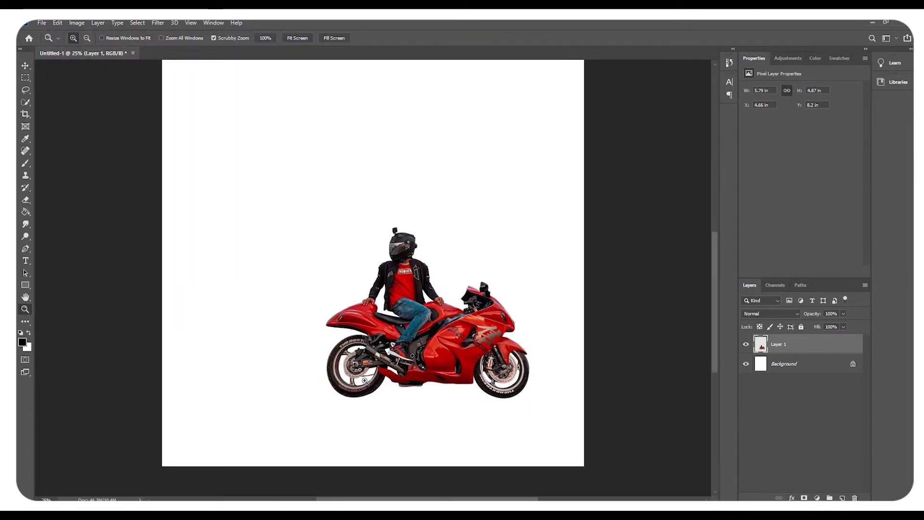
{"action": "right_click", "coordinate": [358, 281]}
{"action": "left_click", "coordinate": [395, 288]}
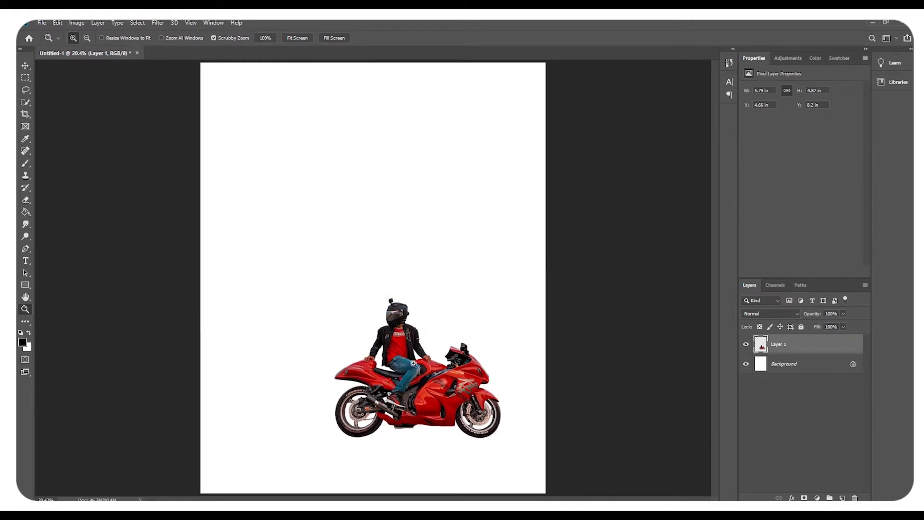
{"action": "left_click", "coordinate": [25, 65]}
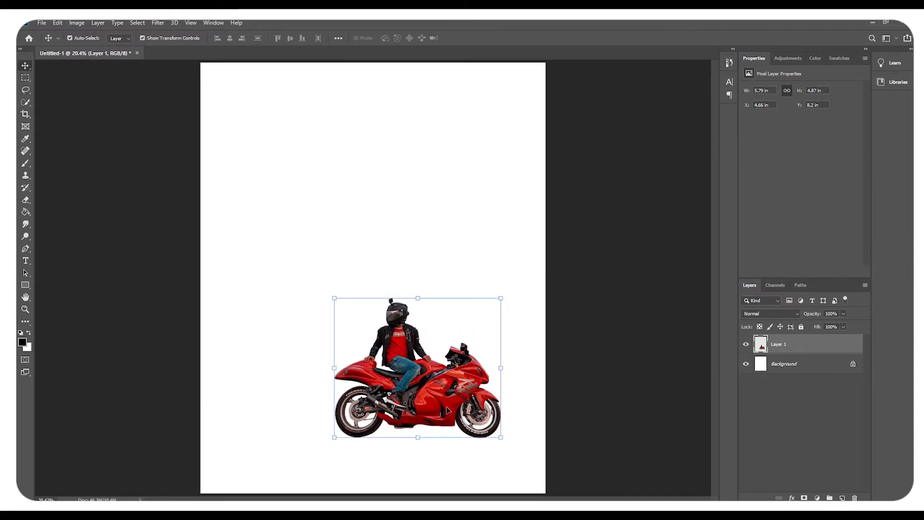
{"action": "left_click_drag", "start_coordinate": [448, 409], "coordinate": [456, 411]}
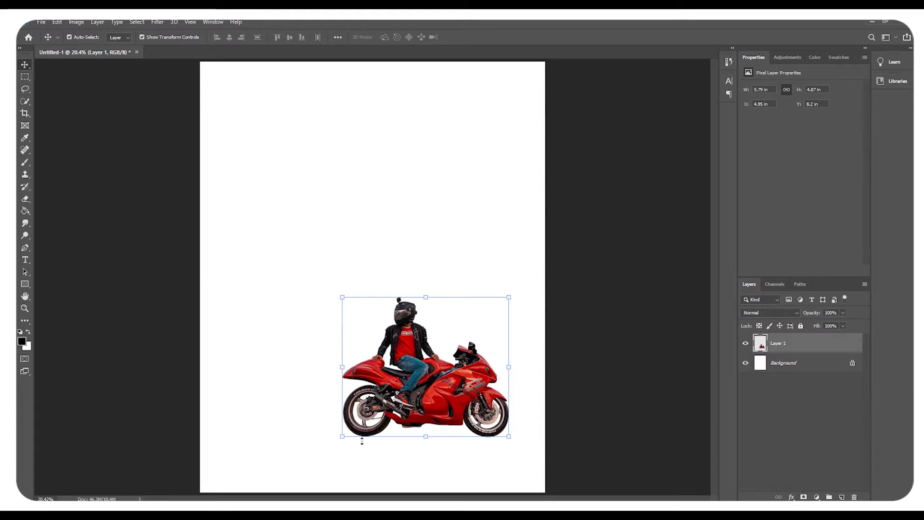
Zoom in and marquee a thin vertical strip, about 0.07 × 4.39 in, from helmet to boot
{"action": "left_click", "coordinate": [24, 308]}
{"action": "mouse_move", "coordinate": [385, 455]}
{"action": "left_mouse_down"}
{"action": "mouse_move", "coordinate": [403, 462]}
{"action": "mouse_move", "coordinate": [553, 433]}
{"action": "left_mouse_up"}
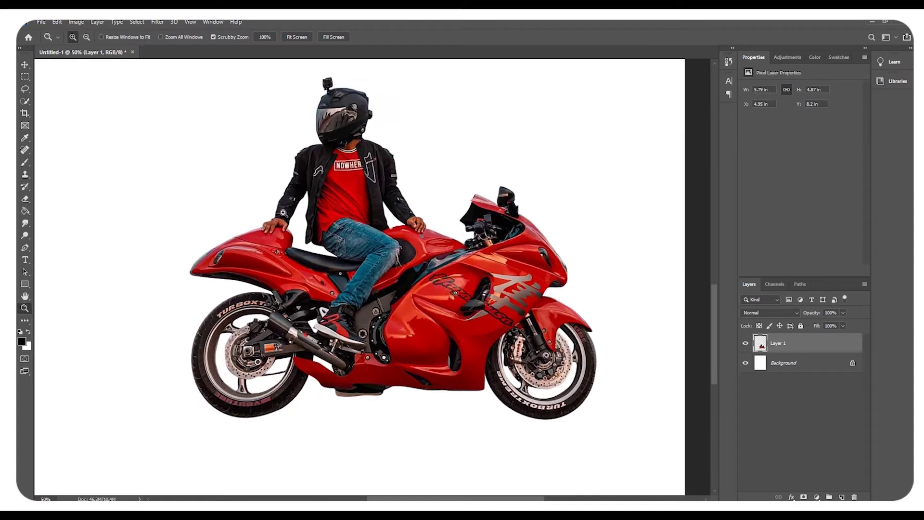
{"action": "left_click", "coordinate": [25, 76]}
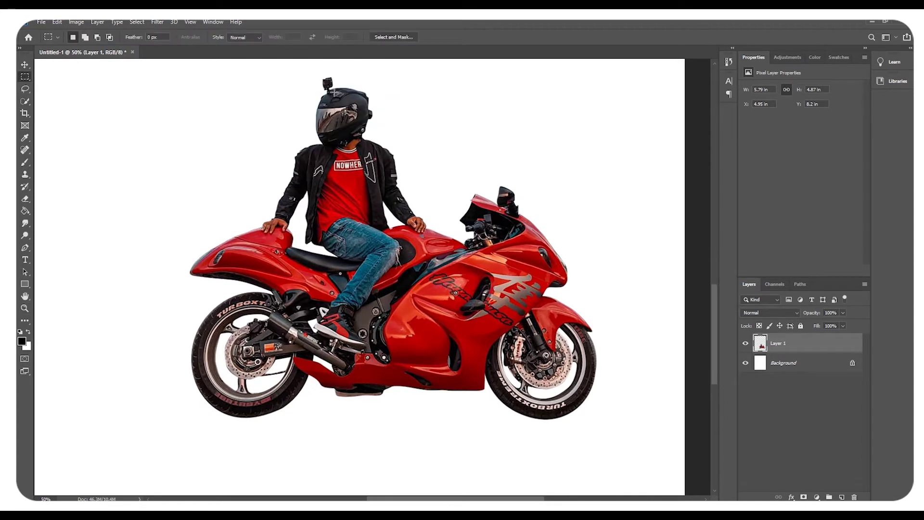
{"action": "left_click_drag", "start_coordinate": [334, 89], "coordinate": [337, 308]}
{"action": "left_click", "coordinate": [346, 124]}
{"action": "left_click_drag", "start_coordinate": [343, 90], "coordinate": [350, 399]}
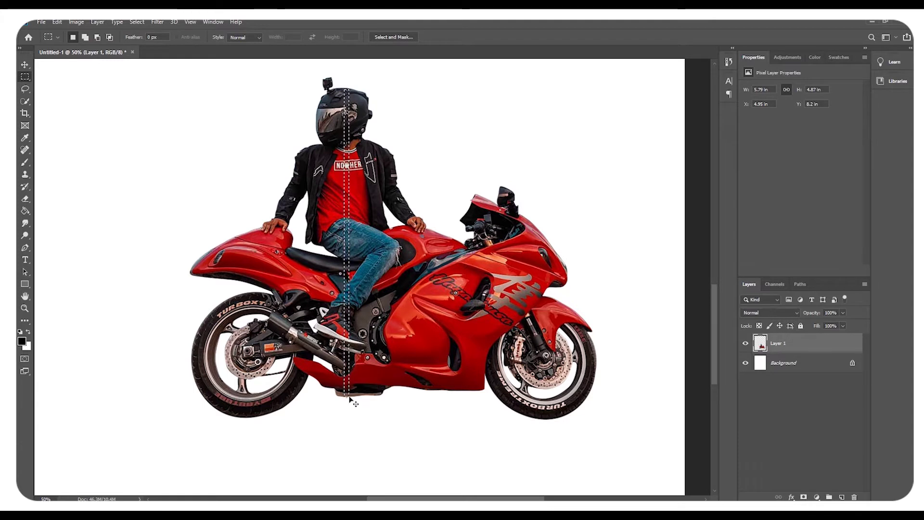
Copy the strip to a new layer and stretch it across the canvas, slightly taller
{"action": "key", "text": "ctrl+j"}
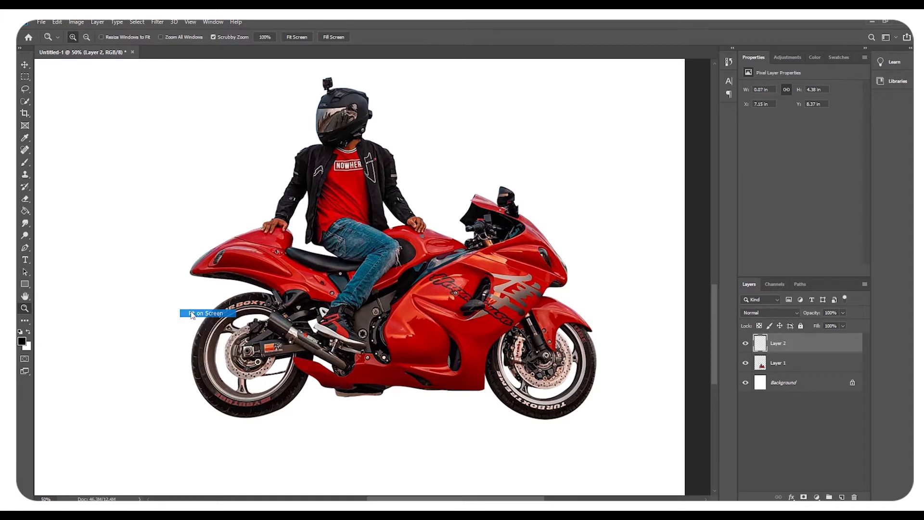
{"action": "left_click_drag", "start_coordinate": [179, 308], "coordinate": [94, 204]}
{"action": "left_click", "coordinate": [27, 67]}
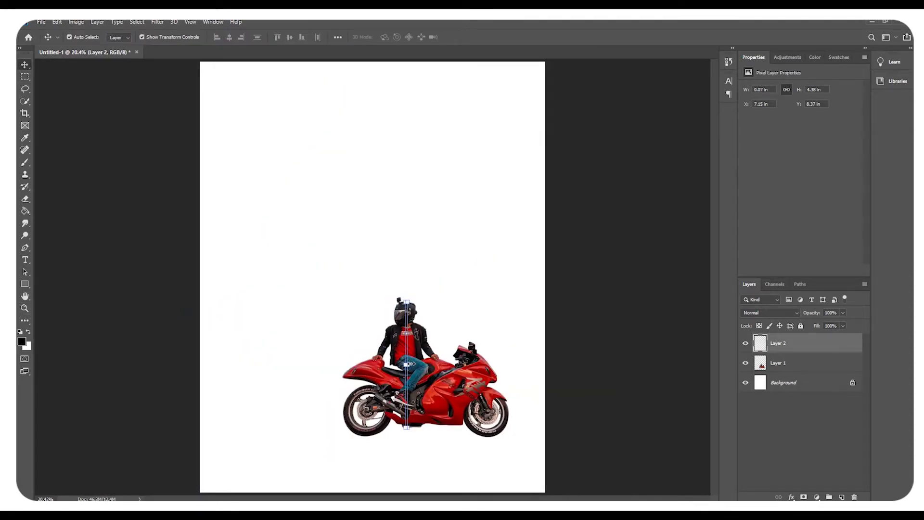
{"action": "mouse_move", "coordinate": [411, 364]}
{"action": "left_mouse_down"}
{"action": "mouse_move", "coordinate": [544, 375]}
{"action": "mouse_move", "coordinate": [569, 366]}
{"action": "left_mouse_up"}
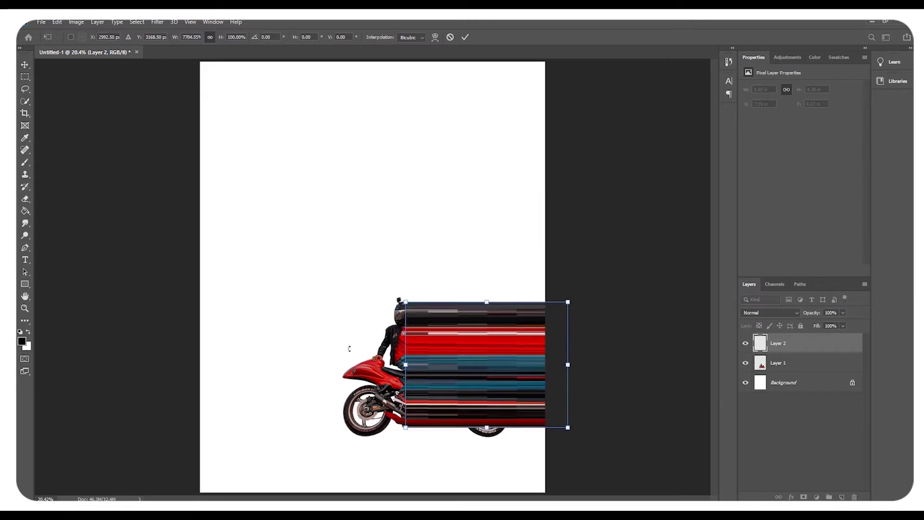
{"action": "left_click_drag", "start_coordinate": [407, 365], "coordinate": [304, 368]}
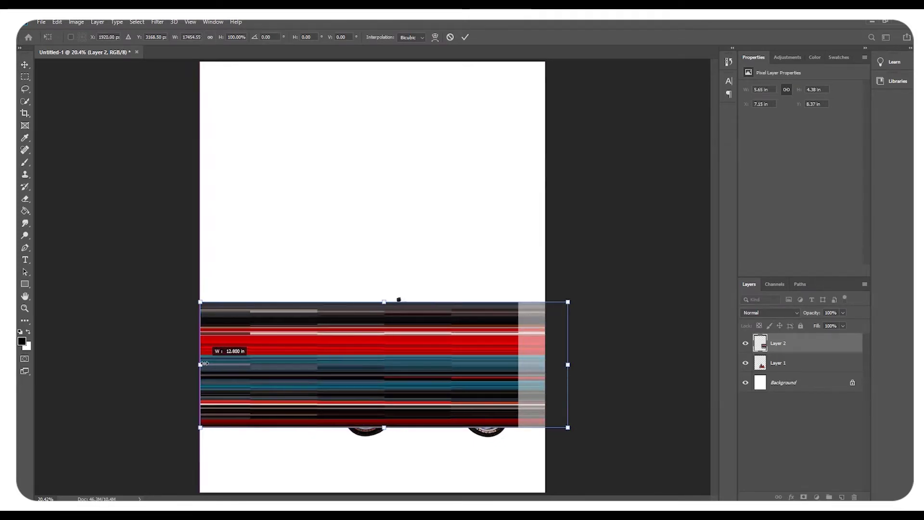
{"action": "key", "text": "Return"}
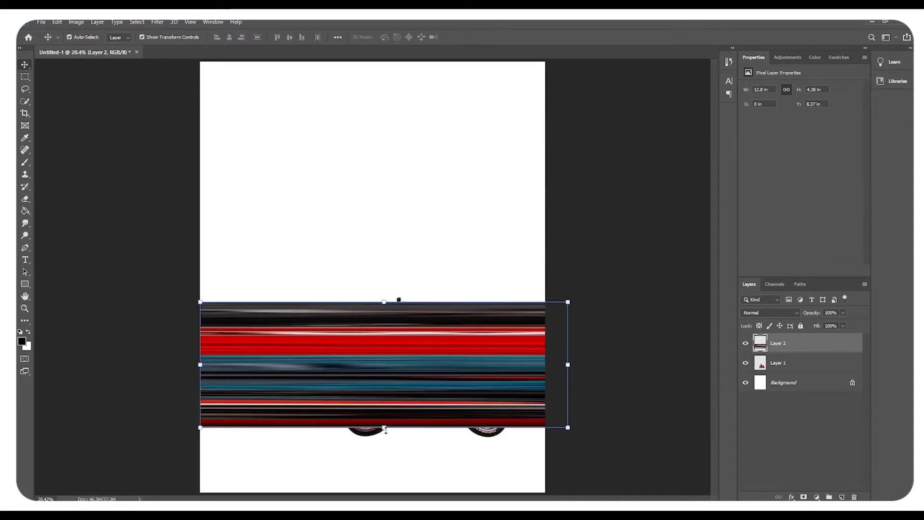
{"action": "left_click_drag", "start_coordinate": [384, 427], "coordinate": [385, 435]}
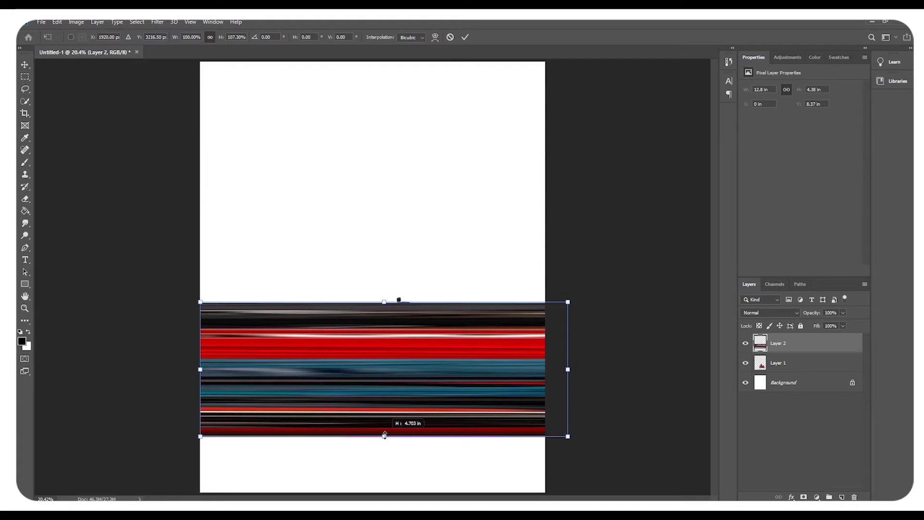
{"action": "key", "text": "Return"}
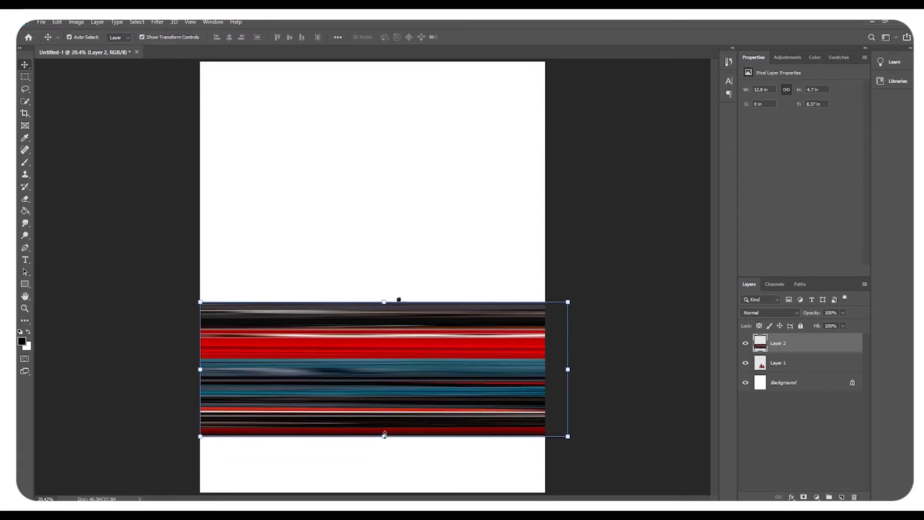
Shift the stripe band left and move Layer 2 beneath the motorcycle layer
{"action": "left_click_drag", "start_coordinate": [406, 413], "coordinate": [252, 403]}
{"action": "left_click_drag", "start_coordinate": [807, 352], "coordinate": [802, 367]}
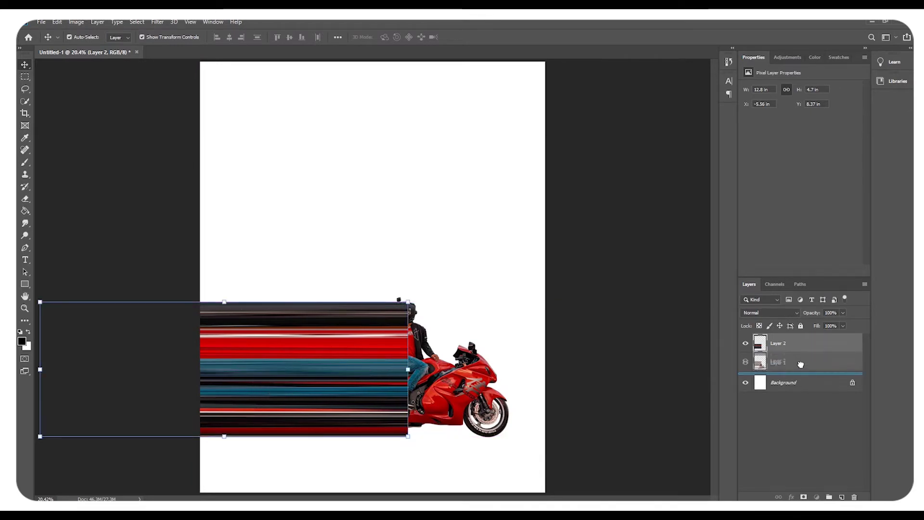
{"action": "key", "text": "ctrl+z"}
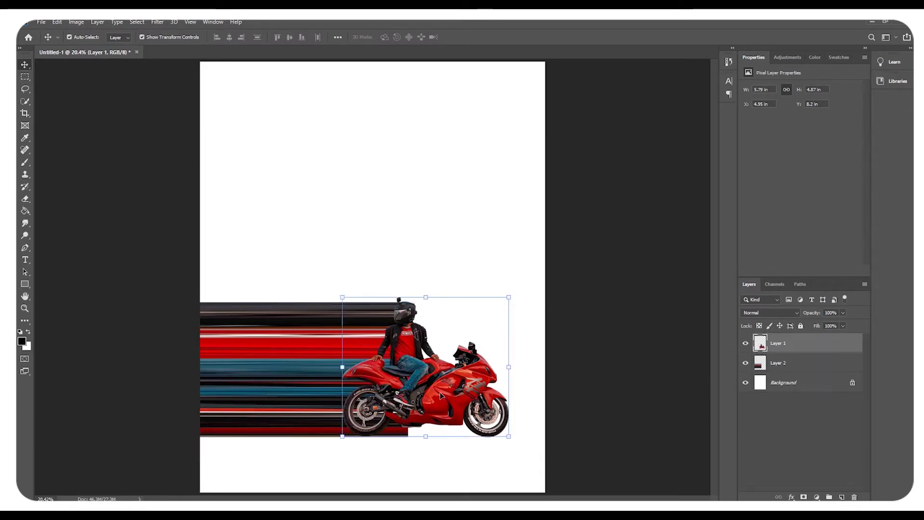
{"action": "key", "text": "ctrl+shift+z"}
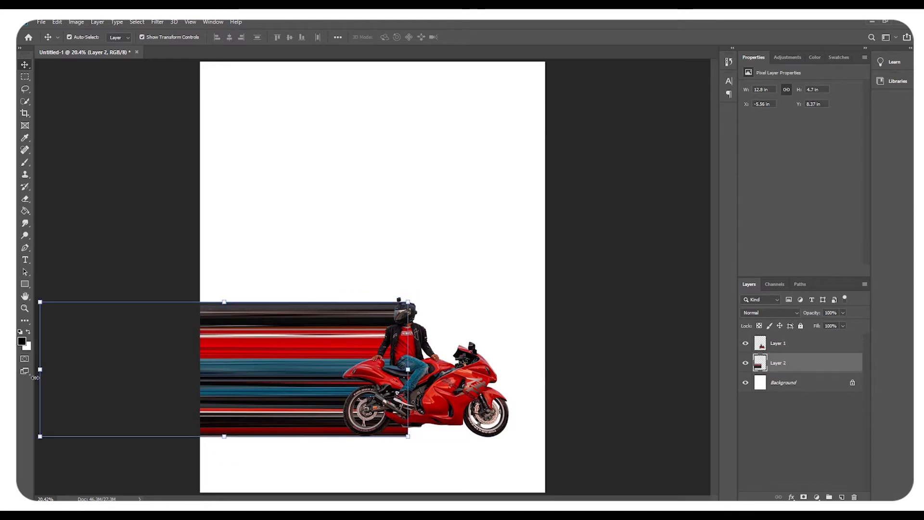
{"action": "right_click", "coordinate": [244, 353]}
Drag the warp mesh corners and left handles to curl the stripes toward the top-right corner
{"action": "left_click", "coordinate": [288, 412]}
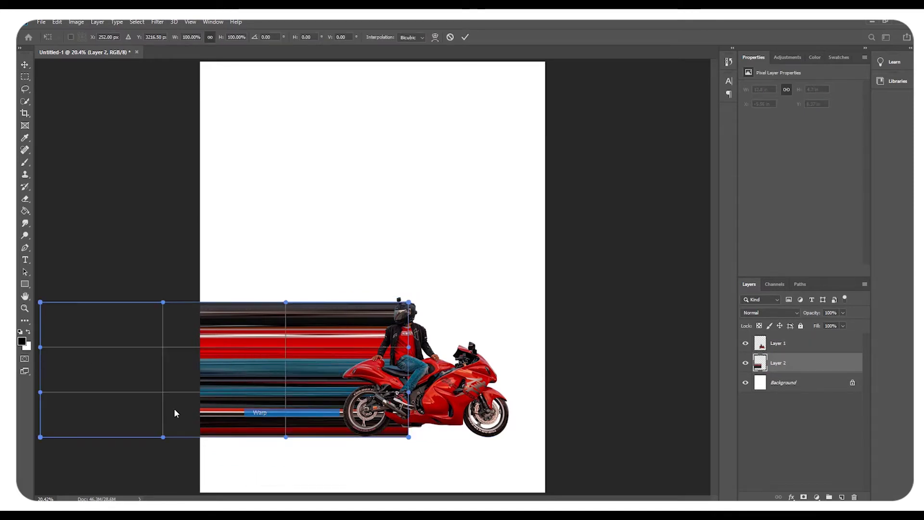
{"action": "left_click_drag", "start_coordinate": [40, 437], "coordinate": [555, 61]}
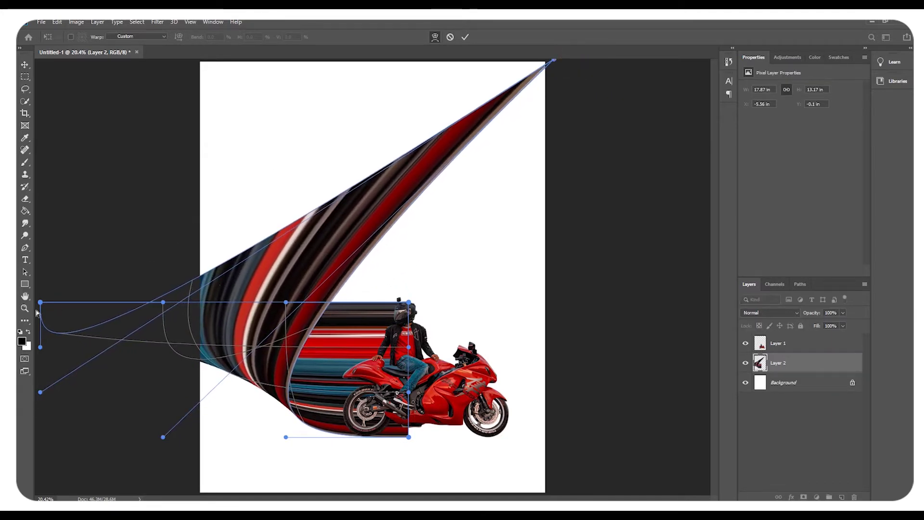
{"action": "mouse_move", "coordinate": [41, 302]}
{"action": "left_mouse_down"}
{"action": "mouse_move", "coordinate": [236, 247]}
{"action": "mouse_move", "coordinate": [205, 246]}
{"action": "left_mouse_up"}
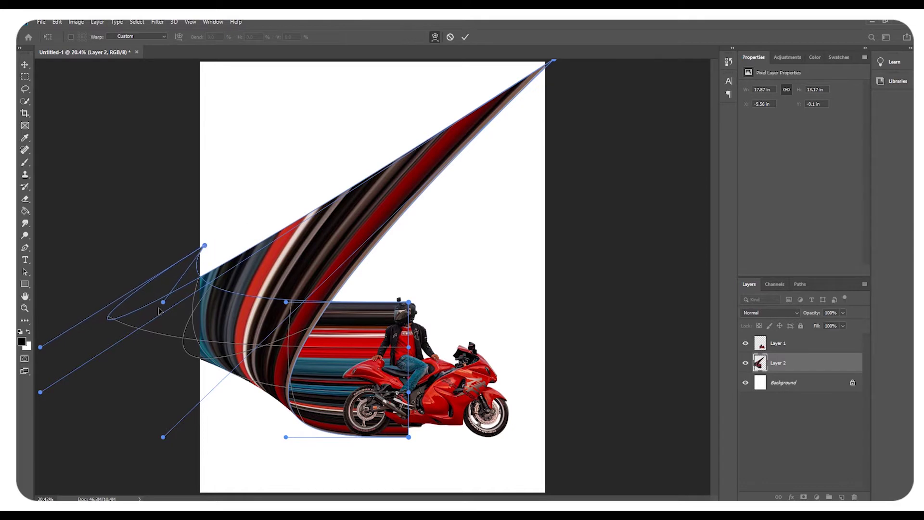
{"action": "mouse_move", "coordinate": [40, 347]}
{"action": "left_mouse_down"}
{"action": "mouse_move", "coordinate": [215, 212]}
{"action": "mouse_move", "coordinate": [208, 197]}
{"action": "mouse_move", "coordinate": [202, 265]}
{"action": "left_mouse_up"}
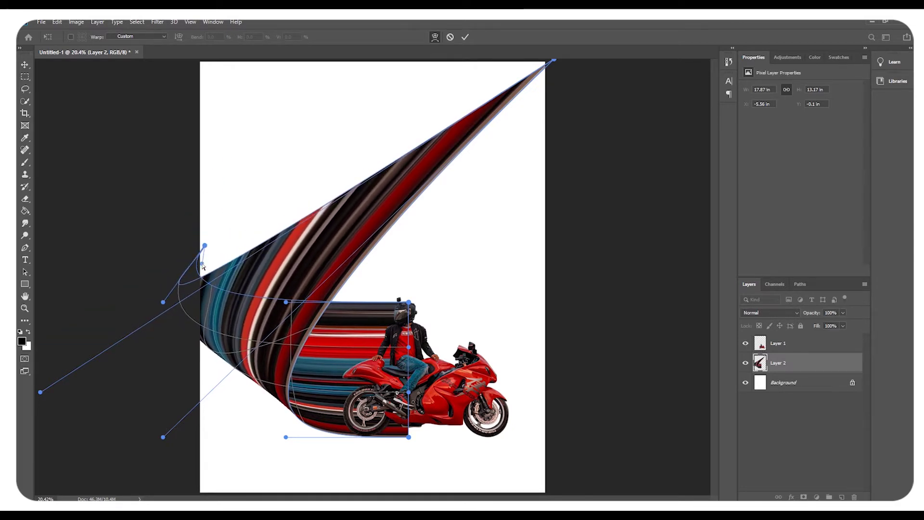
{"action": "mouse_move", "coordinate": [41, 392]}
{"action": "left_mouse_down"}
{"action": "mouse_move", "coordinate": [91, 367]}
{"action": "mouse_move", "coordinate": [235, 240]}
{"action": "left_mouse_up"}
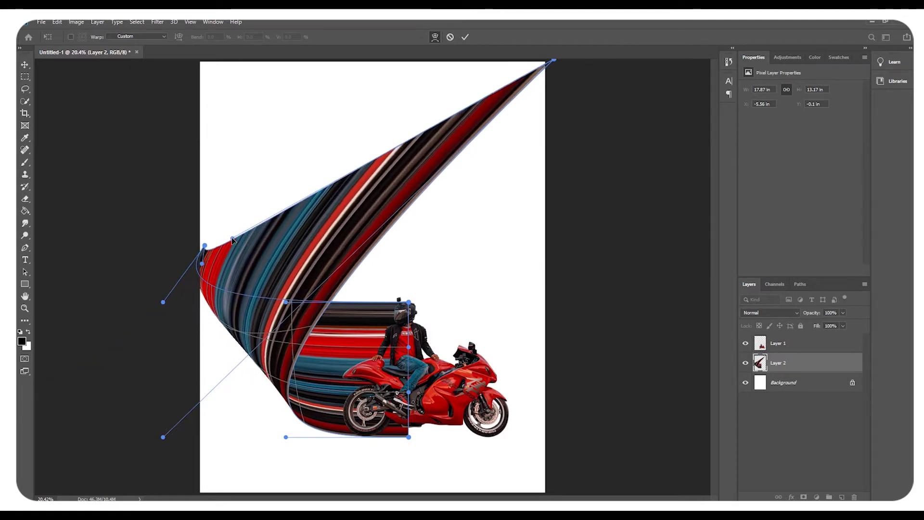
{"action": "mouse_move", "coordinate": [163, 437]}
{"action": "left_mouse_down"}
{"action": "mouse_move", "coordinate": [344, 291]}
{"action": "mouse_move", "coordinate": [207, 382]}
{"action": "mouse_move", "coordinate": [206, 444]}
{"action": "mouse_move", "coordinate": [192, 453]}
{"action": "mouse_move", "coordinate": [198, 160]}
{"action": "mouse_move", "coordinate": [126, 22]}
{"action": "mouse_move", "coordinate": [89, 65]}
{"action": "mouse_move", "coordinate": [96, 56]}
{"action": "mouse_move", "coordinate": [65, 42]}
{"action": "left_mouse_up"}
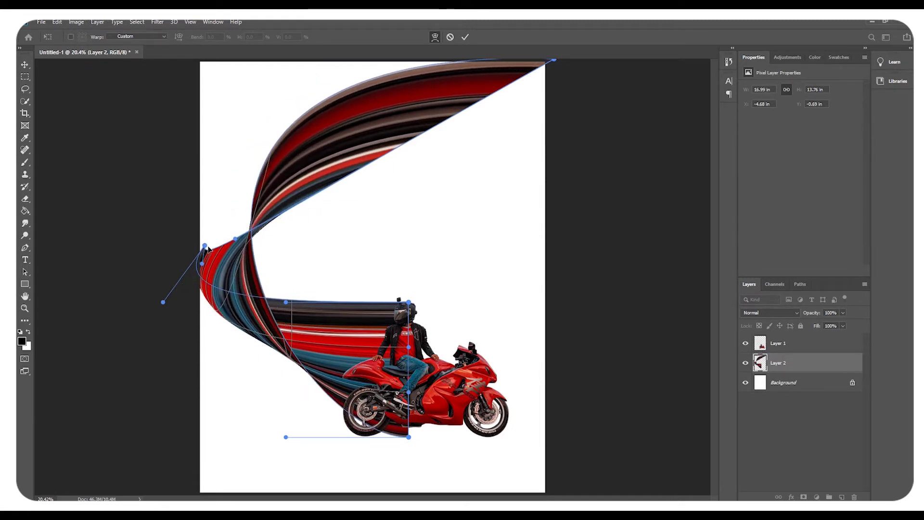
Warp Layer 2's streak so its left curl folds down and sweeps across to the top-right corner
{"action": "left_click_drag", "start_coordinate": [208, 249], "coordinate": [201, 256]}
{"action": "left_click_drag", "start_coordinate": [162, 307], "coordinate": [170, 321]}
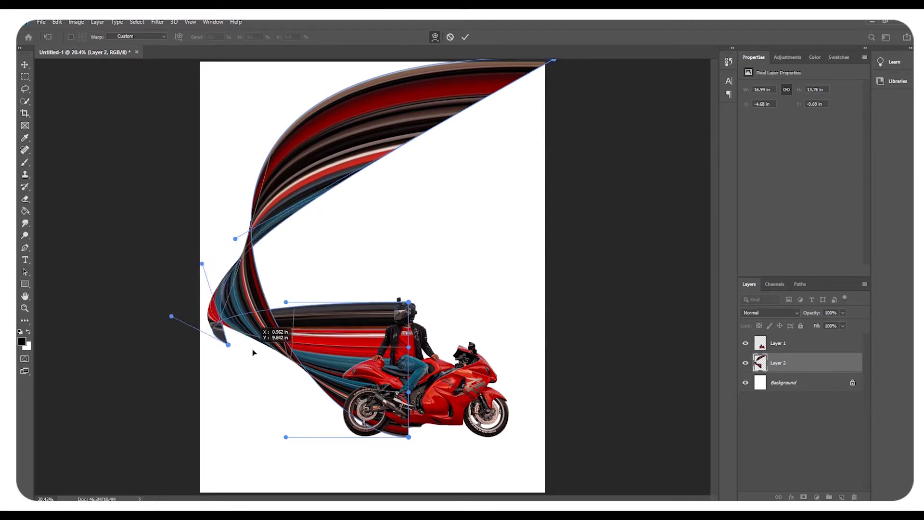
{"action": "mouse_move", "coordinate": [198, 255]}
{"action": "left_mouse_down"}
{"action": "mouse_move", "coordinate": [465, 275]}
{"action": "mouse_move", "coordinate": [533, 70]}
{"action": "left_mouse_up"}
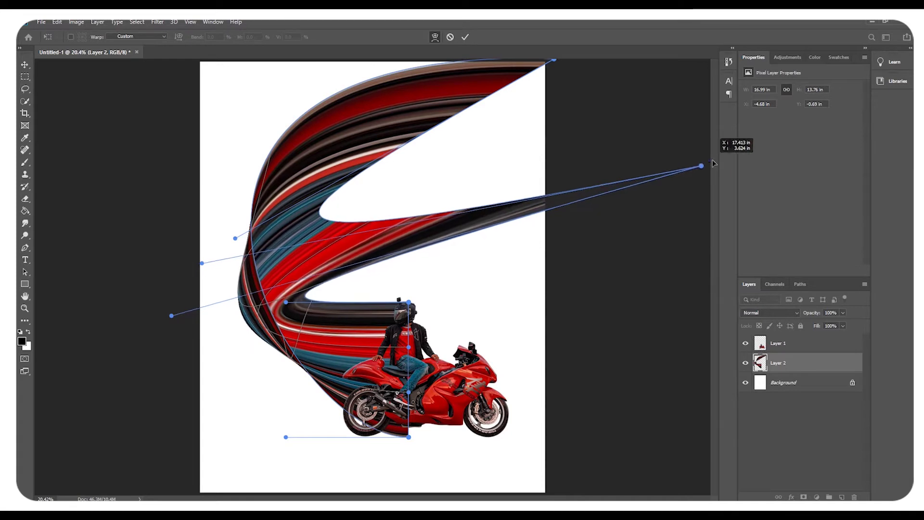
{"action": "mouse_move", "coordinate": [491, 113]}
{"action": "left_mouse_down"}
{"action": "mouse_move", "coordinate": [236, 42]}
{"action": "mouse_move", "coordinate": [203, 60]}
{"action": "left_mouse_up"}
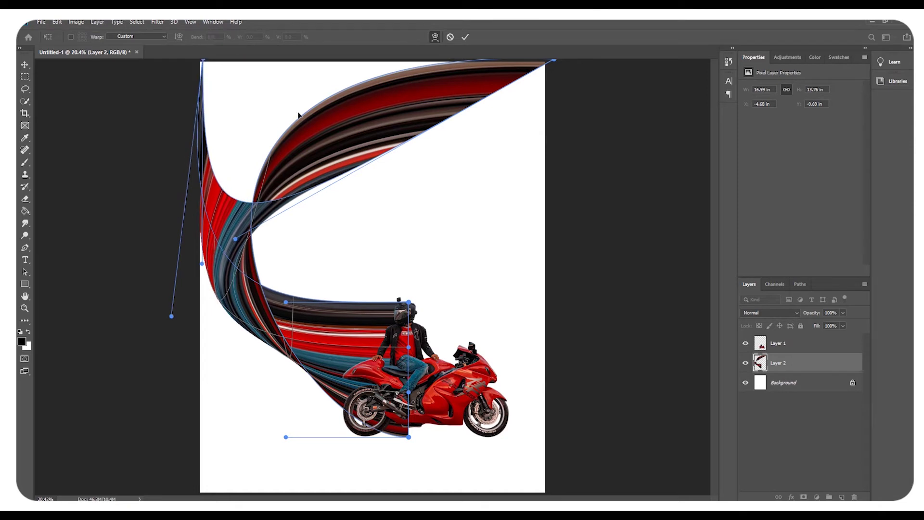
{"action": "left_click_drag", "start_coordinate": [556, 62], "coordinate": [206, 479]}
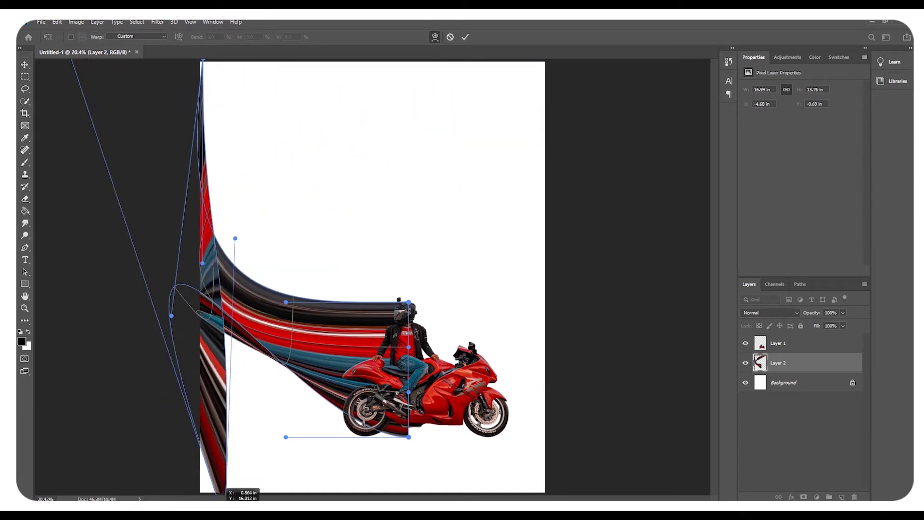
{"action": "left_click_drag", "start_coordinate": [206, 480], "coordinate": [596, 90]}
{"action": "mouse_move", "coordinate": [627, 196]}
{"action": "left_mouse_down"}
{"action": "mouse_move", "coordinate": [541, 92]}
{"action": "mouse_move", "coordinate": [540, 102]}
{"action": "left_mouse_up"}
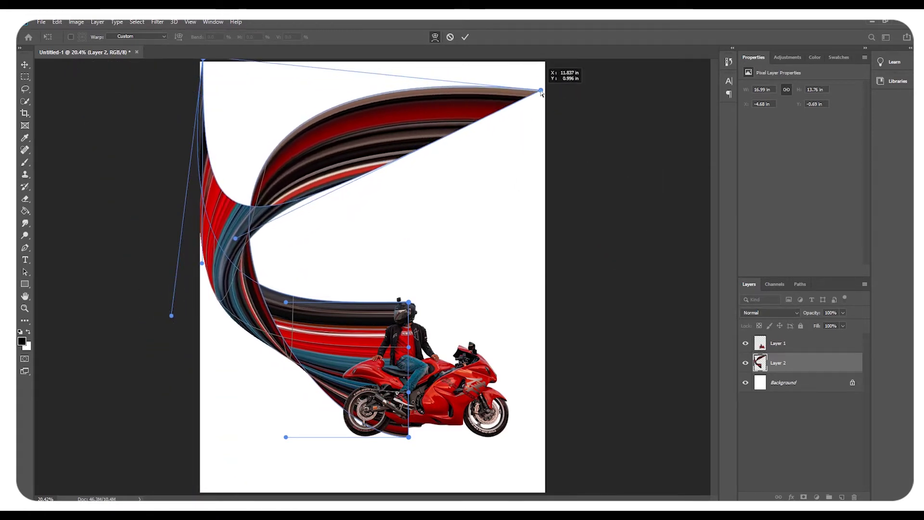
Reshape the streak's upper curve, pushing it outward and bending its top downward
{"action": "left_click_drag", "start_coordinate": [236, 238], "coordinate": [482, 308]}
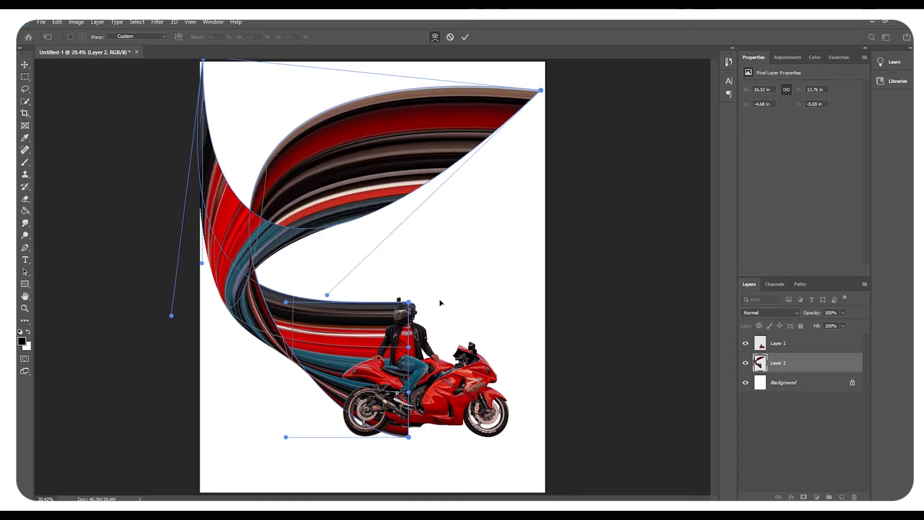
{"action": "mouse_move", "coordinate": [428, 398]}
{"action": "left_mouse_down"}
{"action": "mouse_move", "coordinate": [617, 290]}
{"action": "mouse_move", "coordinate": [258, 22]}
{"action": "left_mouse_up"}
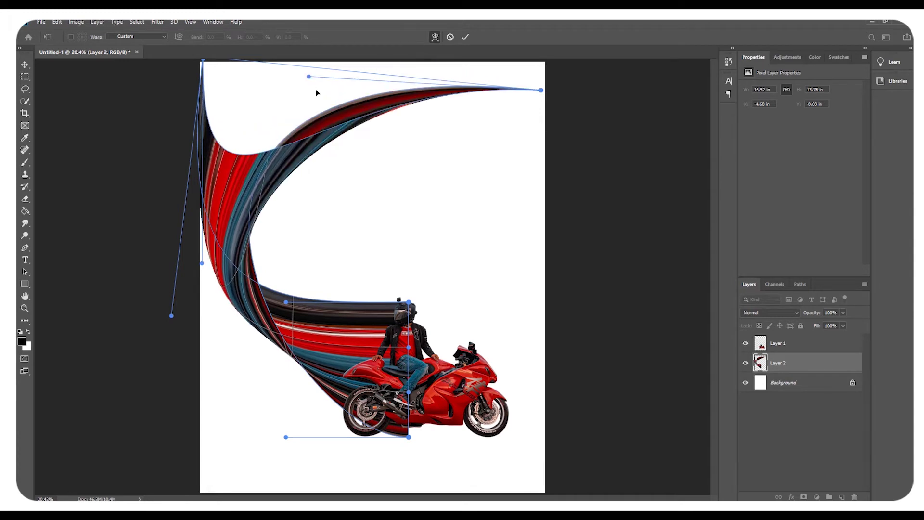
{"action": "left_click_drag", "start_coordinate": [258, 21], "coordinate": [341, 73]}
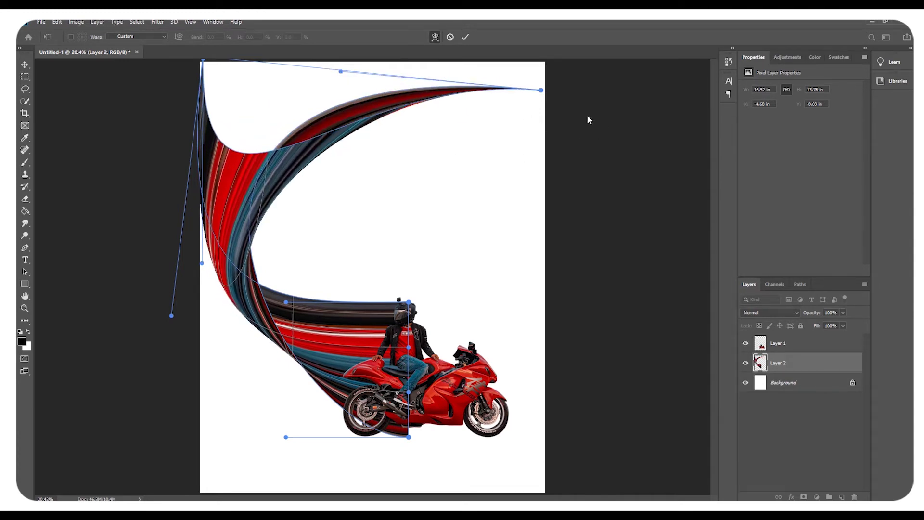
{"action": "mouse_move", "coordinate": [551, 101]}
{"action": "left_mouse_down"}
{"action": "mouse_move", "coordinate": [510, 326]}
{"action": "mouse_move", "coordinate": [533, 121]}
{"action": "left_mouse_up"}
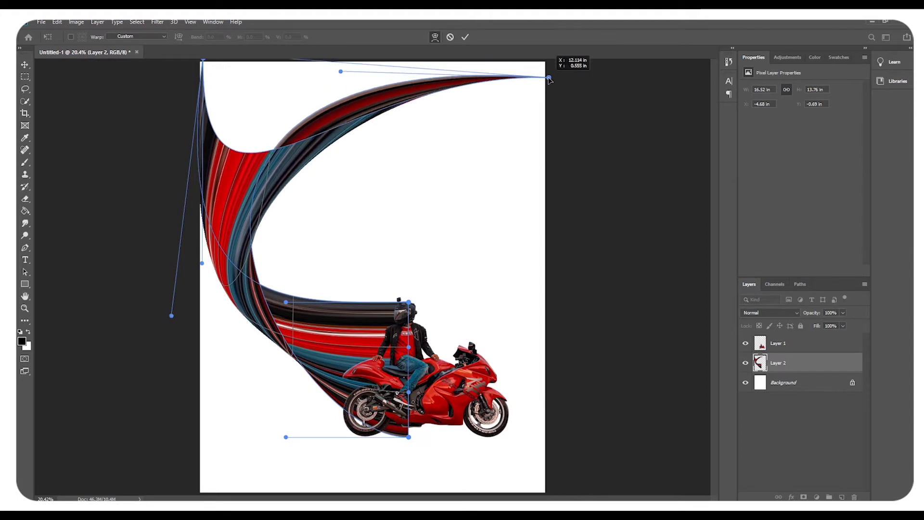
{"action": "mouse_move", "coordinate": [533, 121]}
{"action": "left_mouse_down"}
{"action": "mouse_move", "coordinate": [556, 169]}
{"action": "mouse_move", "coordinate": [545, 246]}
{"action": "left_mouse_up"}
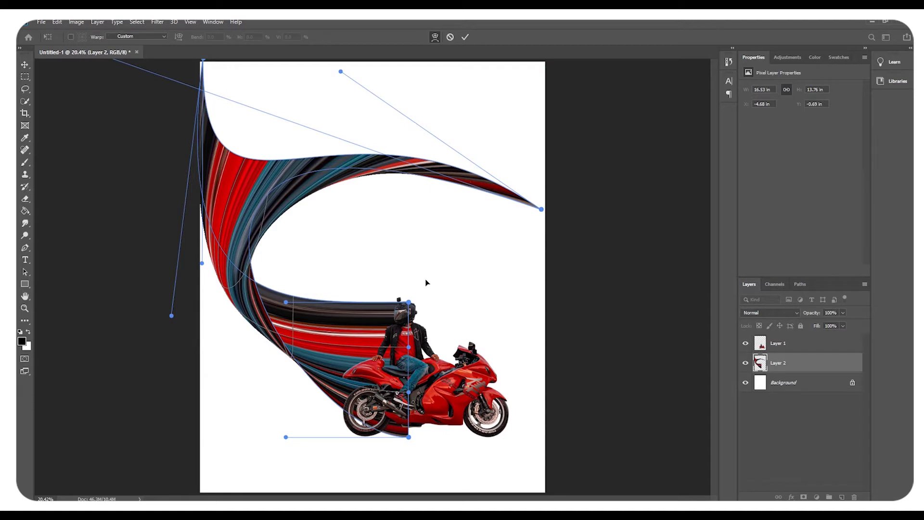
Refine the streak's tip, top-left and lower curve behind the bike, then commit the warp
{"action": "key", "text": "ctrl+minus"}
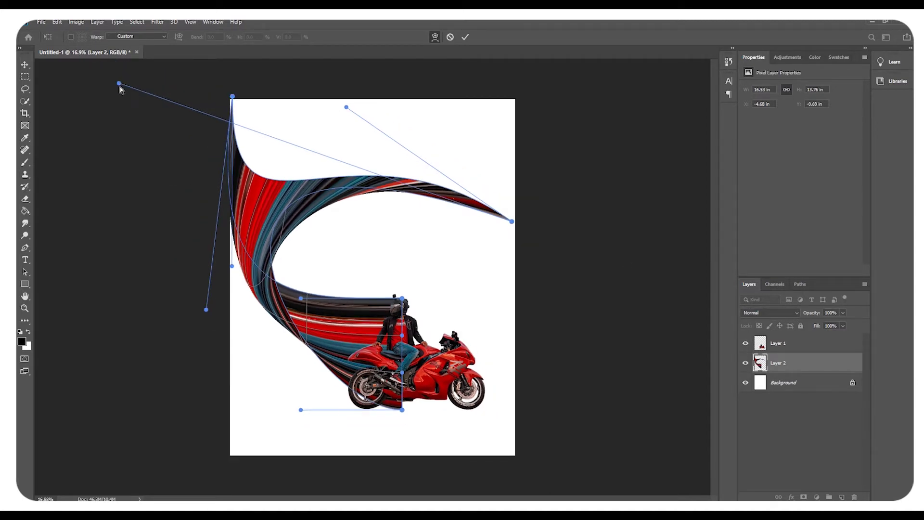
{"action": "mouse_move", "coordinate": [119, 84]}
{"action": "left_mouse_down"}
{"action": "mouse_move", "coordinate": [241, 309]}
{"action": "mouse_move", "coordinate": [185, 357]}
{"action": "left_mouse_up"}
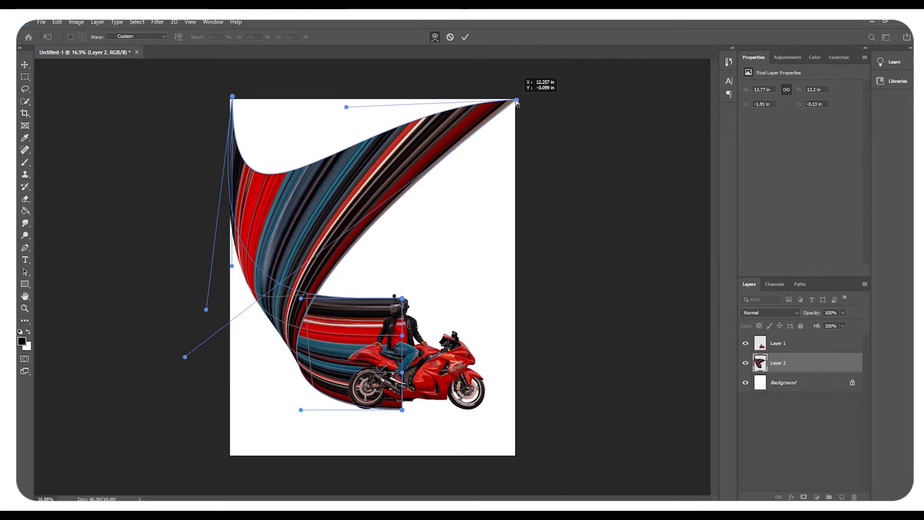
{"action": "left_click_drag", "start_coordinate": [513, 221], "coordinate": [516, 100]}
{"action": "left_click_drag", "start_coordinate": [270, 175], "coordinate": [295, 109]}
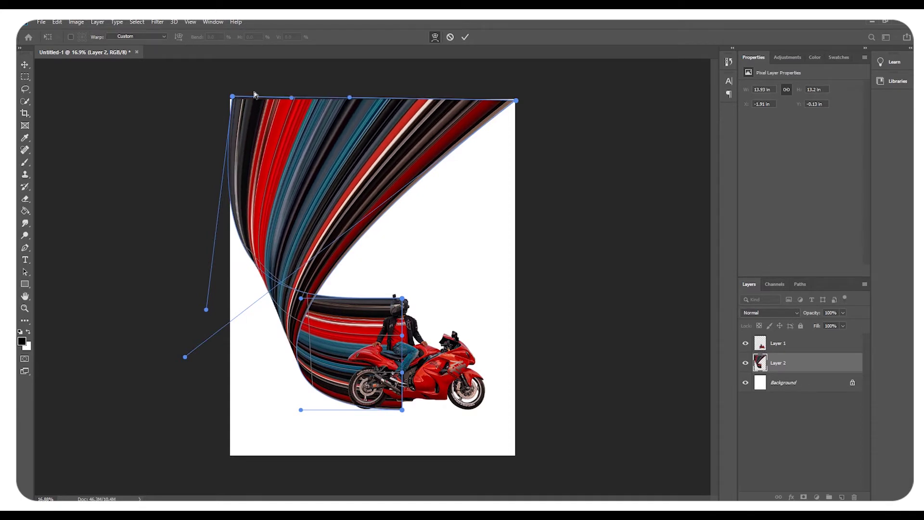
{"action": "left_click_drag", "start_coordinate": [236, 99], "coordinate": [230, 100]}
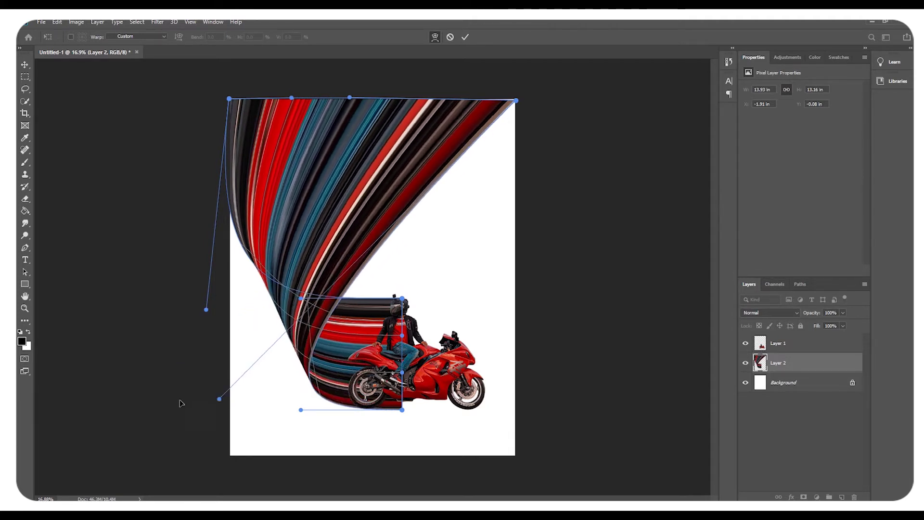
{"action": "mouse_move", "coordinate": [194, 356]}
{"action": "left_mouse_down"}
{"action": "mouse_move", "coordinate": [130, 406]}
{"action": "mouse_move", "coordinate": [55, 385]}
{"action": "left_mouse_up"}
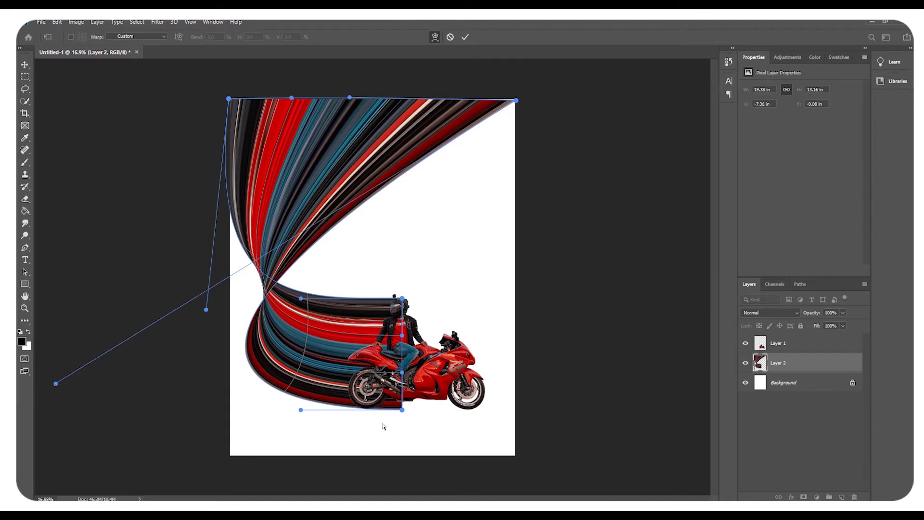
{"action": "left_click_drag", "start_coordinate": [403, 409], "coordinate": [410, 399]}
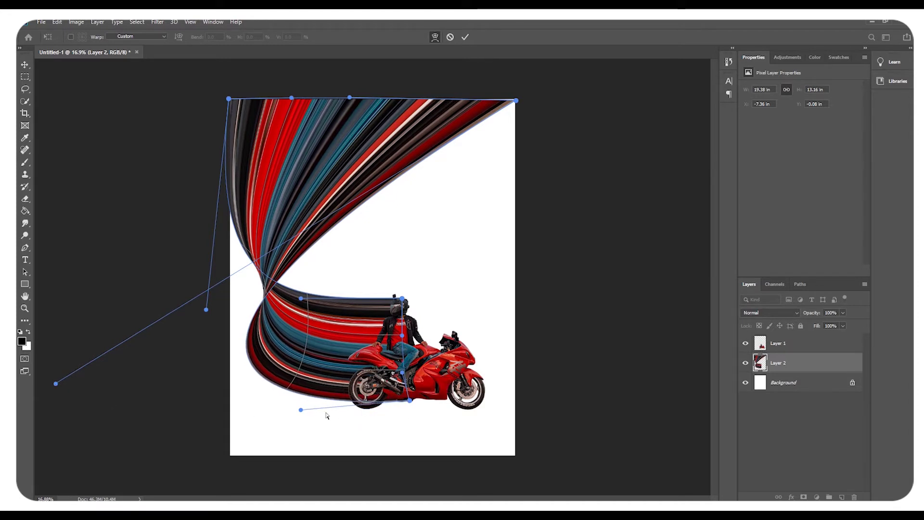
{"action": "left_click_drag", "start_coordinate": [302, 411], "coordinate": [295, 437]}
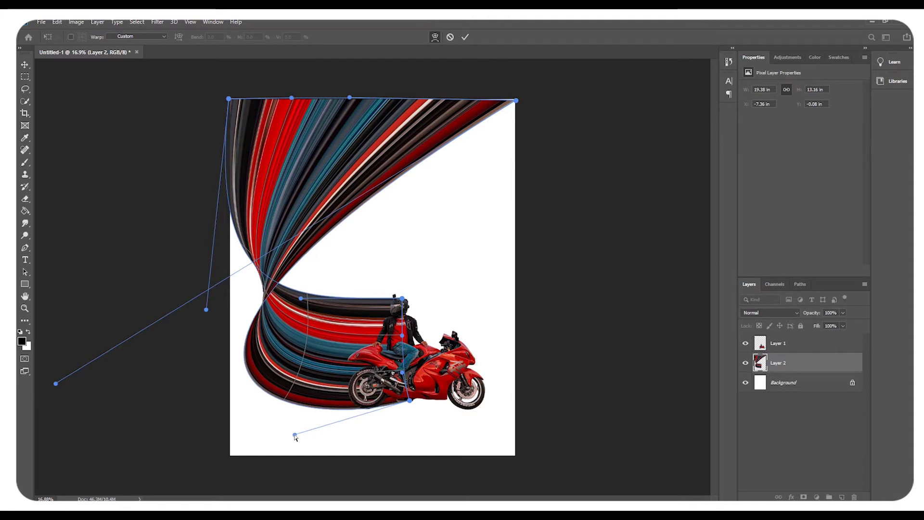
{"action": "left_click", "coordinate": [464, 36]}
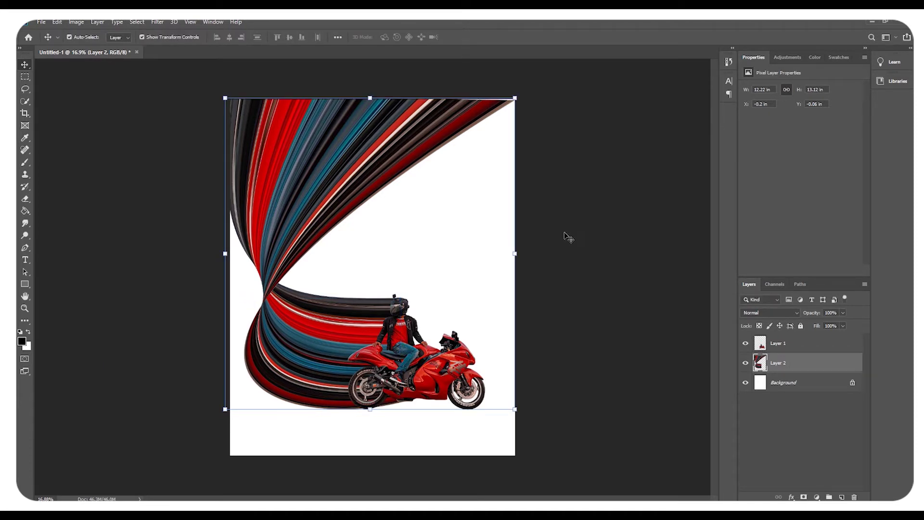
{"action": "left_click", "coordinate": [25, 308]}
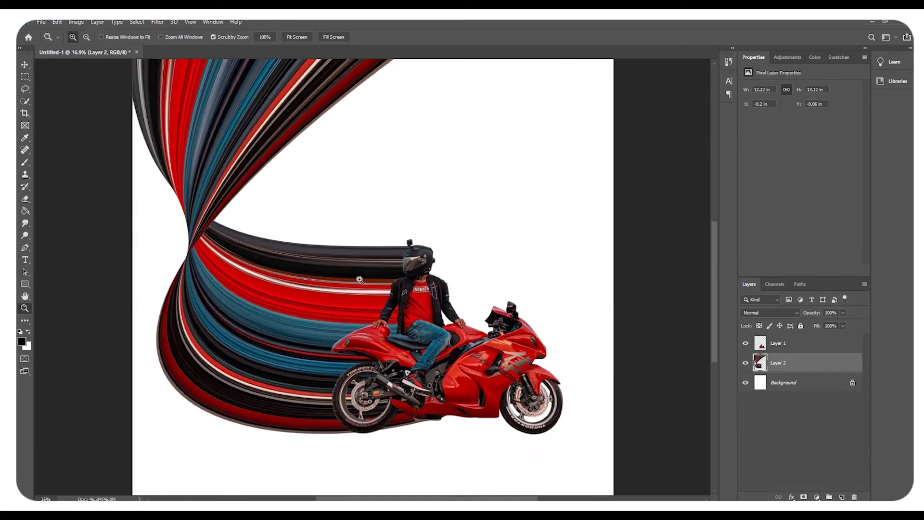
{"action": "left_click_drag", "start_coordinate": [370, 289], "coordinate": [388, 288]}
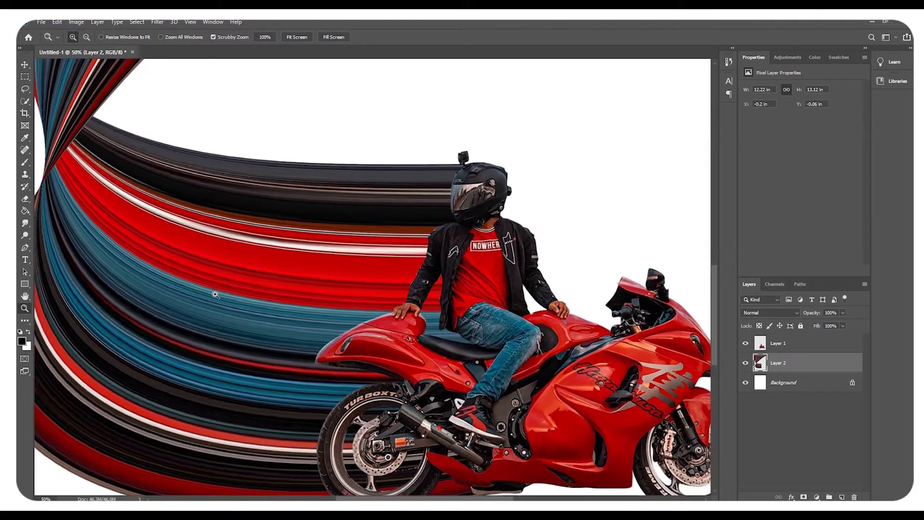
{"action": "left_click_drag", "start_coordinate": [214, 295], "coordinate": [222, 268]}
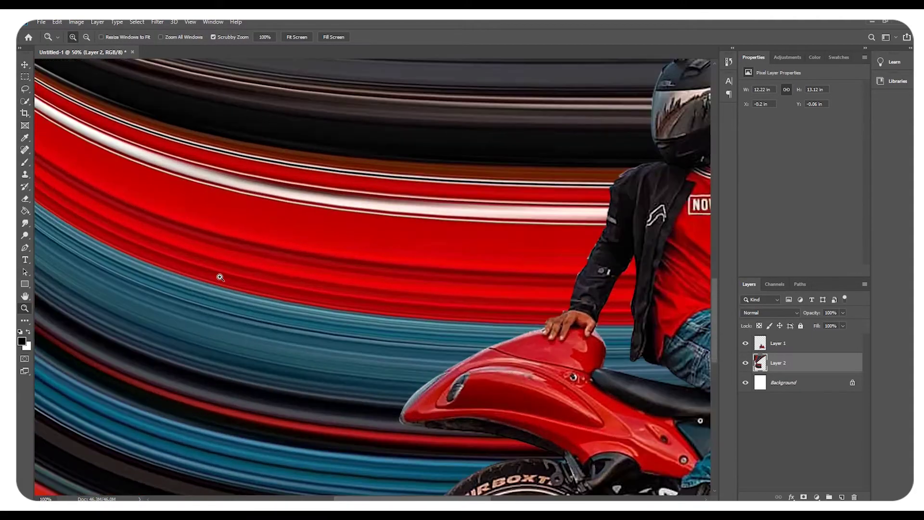
{"action": "right_click", "coordinate": [236, 254]}
{"action": "left_click", "coordinate": [236, 253]}
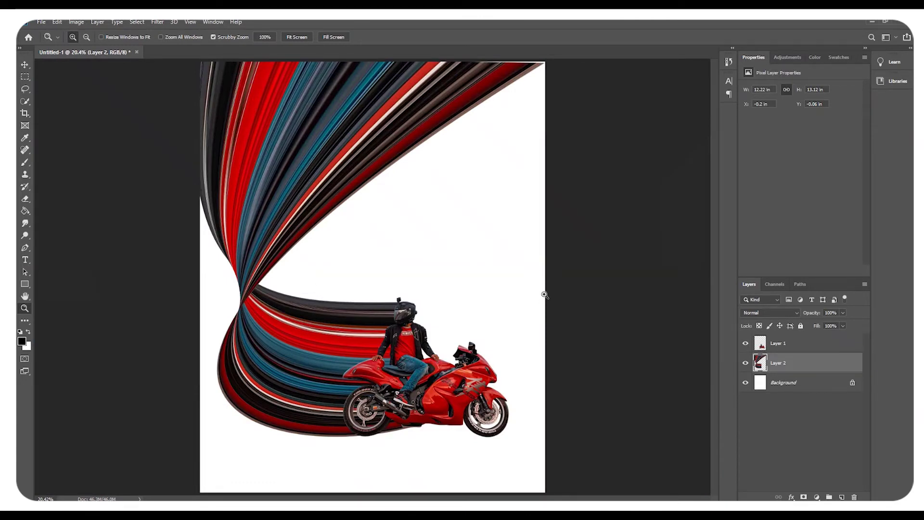
{"action": "left_click", "coordinate": [798, 348]}
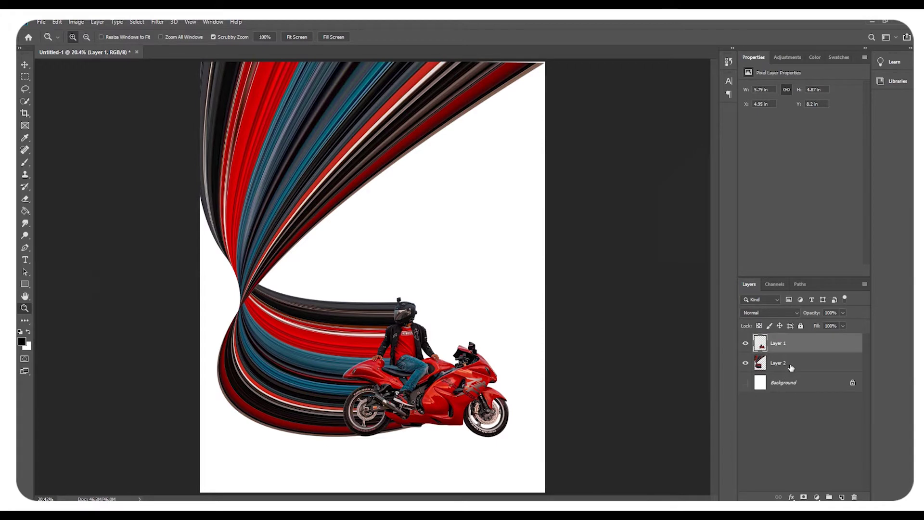
Apply the Oil Paint filter to Layer 1's rider and motorcycle
{"action": "left_click", "coordinate": [162, 22]}
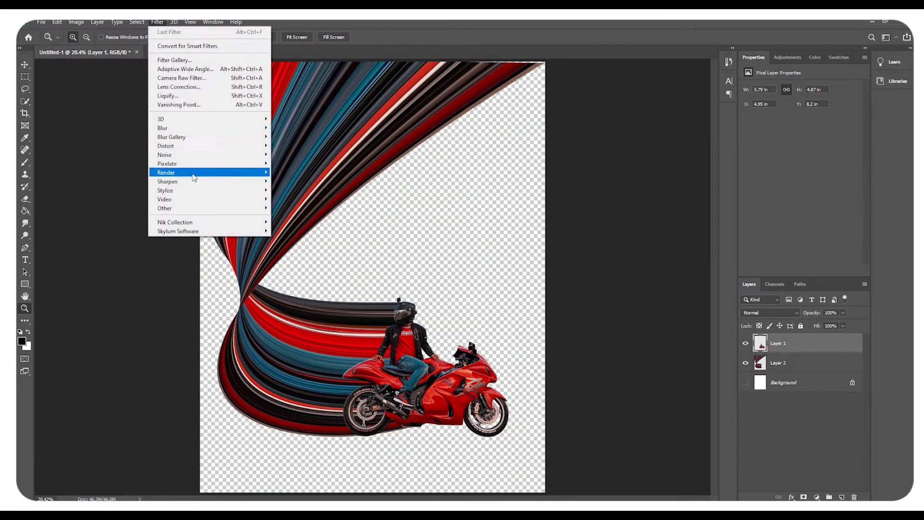
{"action": "mouse_move", "coordinate": [209, 190]}
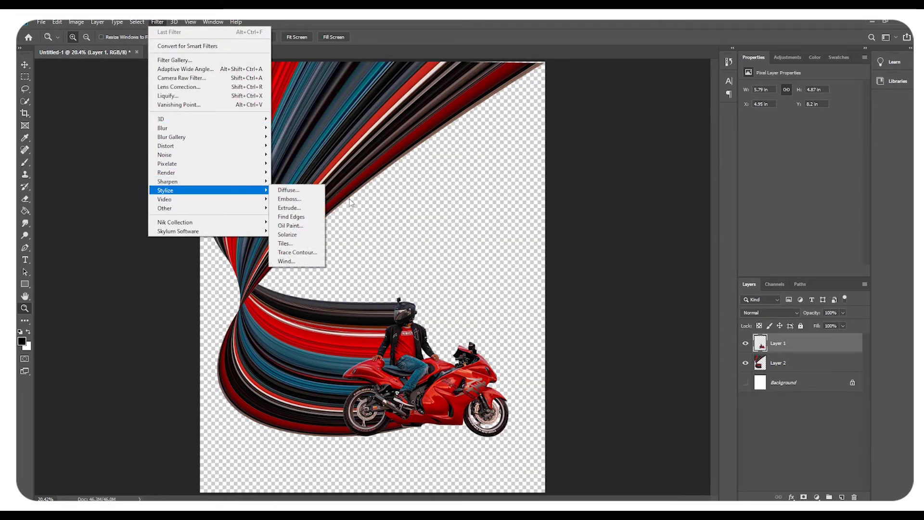
{"action": "left_click", "coordinate": [306, 226]}
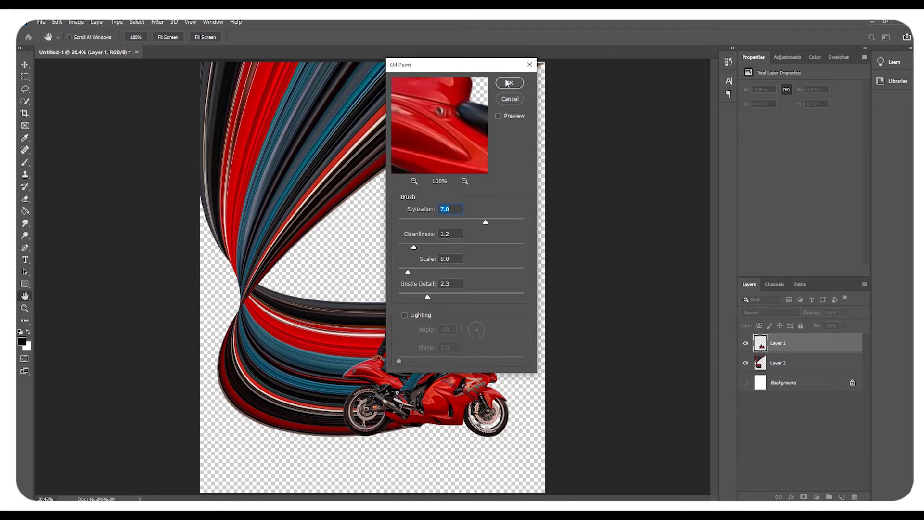
{"action": "left_click", "coordinate": [509, 83]}
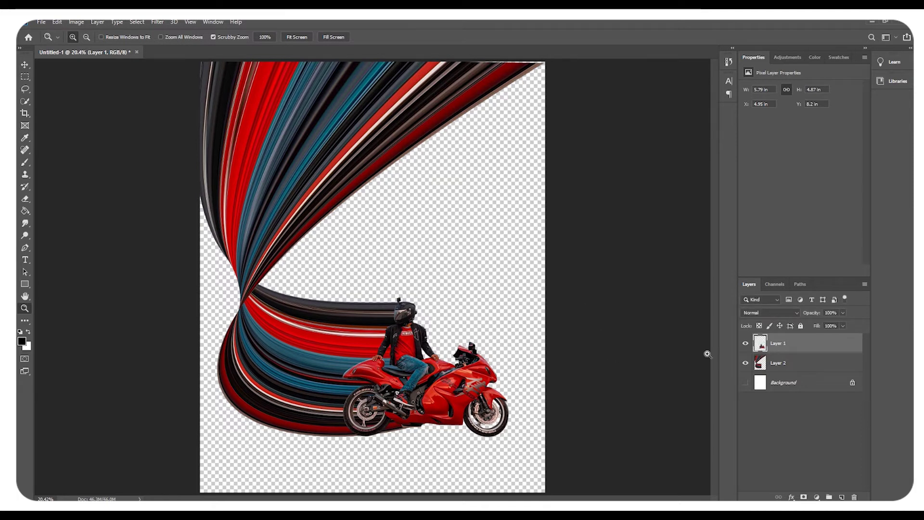
Inspect the painted biker, tank and streak stripes up close, then fit the document on screen
{"action": "left_click", "coordinate": [377, 339]}
{"action": "right_click", "coordinate": [380, 326]}
{"action": "left_click", "coordinate": [437, 389]}
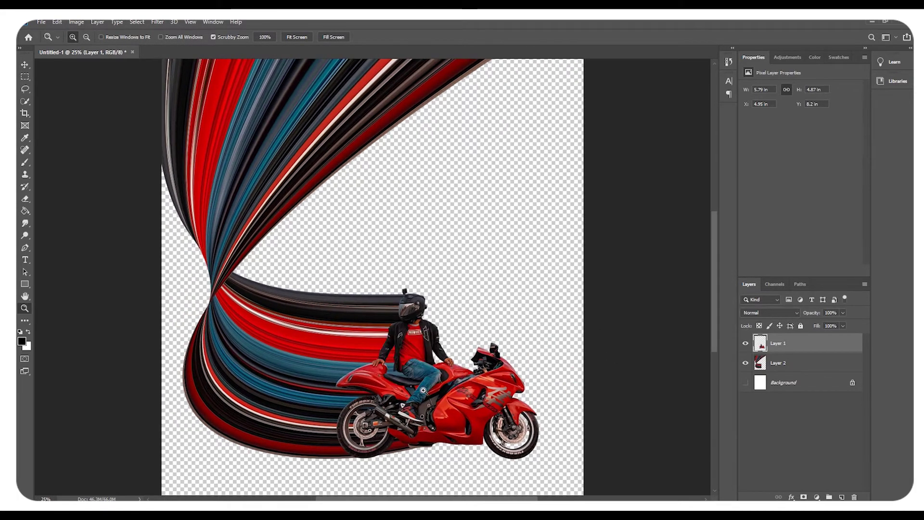
{"action": "left_click", "coordinate": [423, 337]}
{"action": "scroll", "coordinate": [427, 256], "scroll_direction": "down", "scroll_amount": 1}
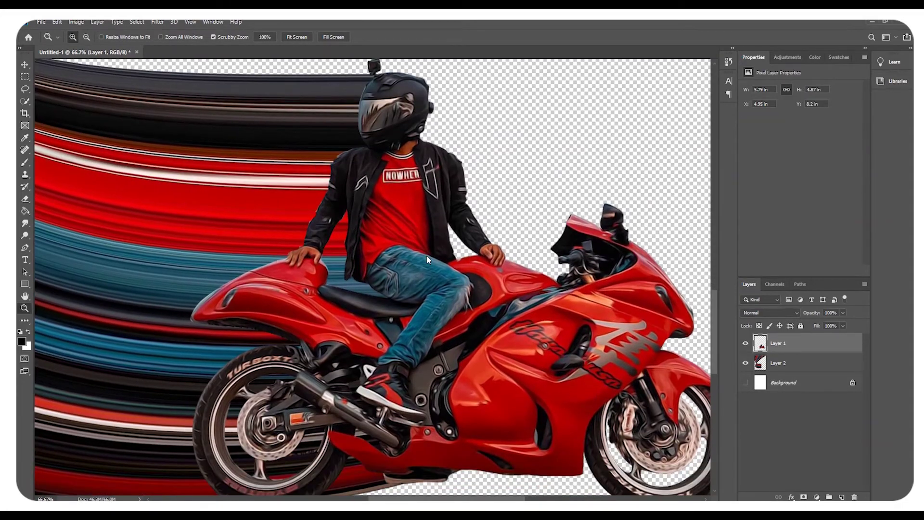
{"action": "key", "text": "ctrl+0"}
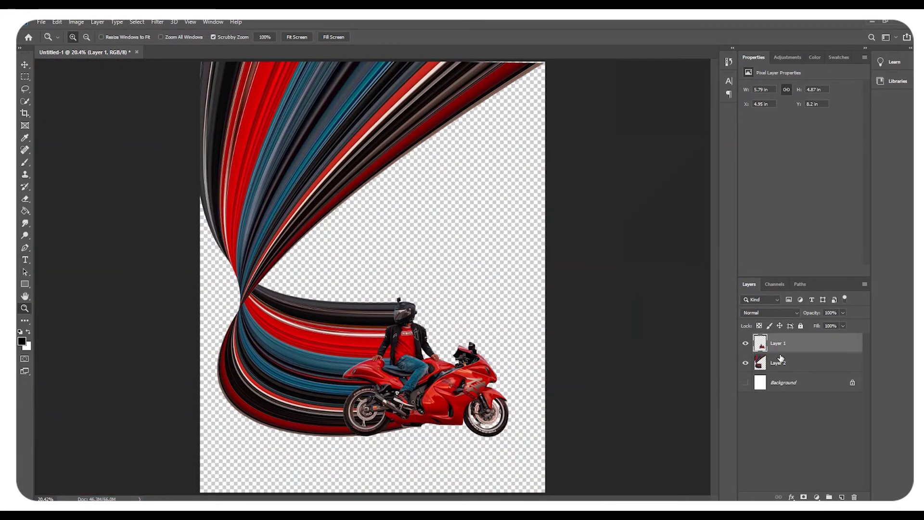
{"action": "left_click_drag", "start_coordinate": [434, 378], "coordinate": [453, 386]}
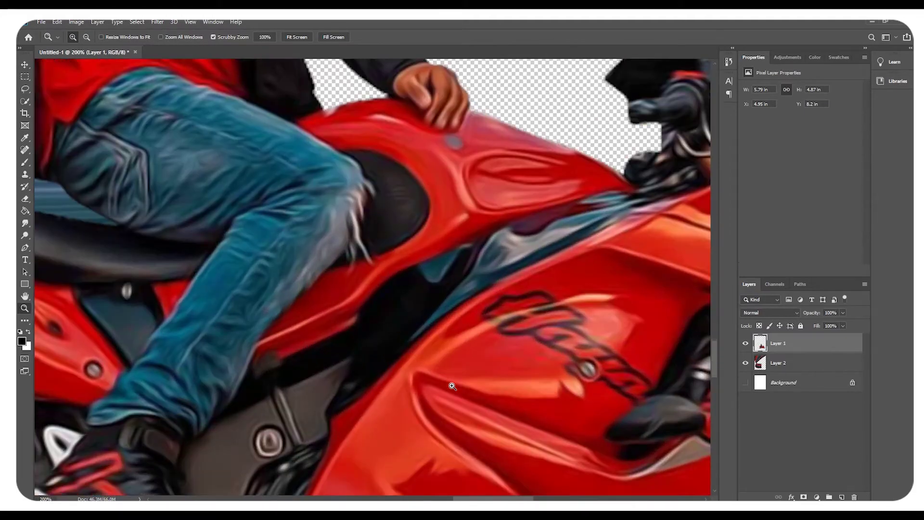
{"action": "right_click", "coordinate": [400, 247]}
{"action": "left_click", "coordinate": [424, 256]}
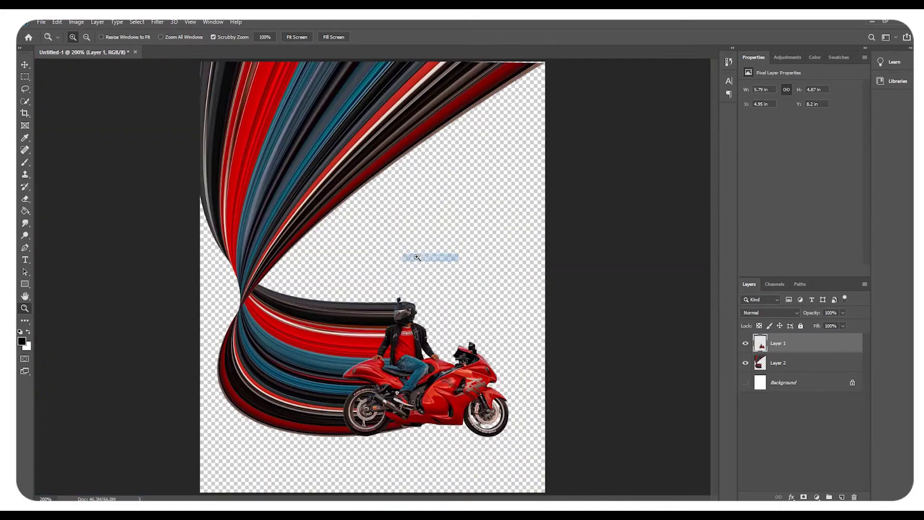
{"action": "left_click_drag", "start_coordinate": [285, 172], "coordinate": [286, 175]}
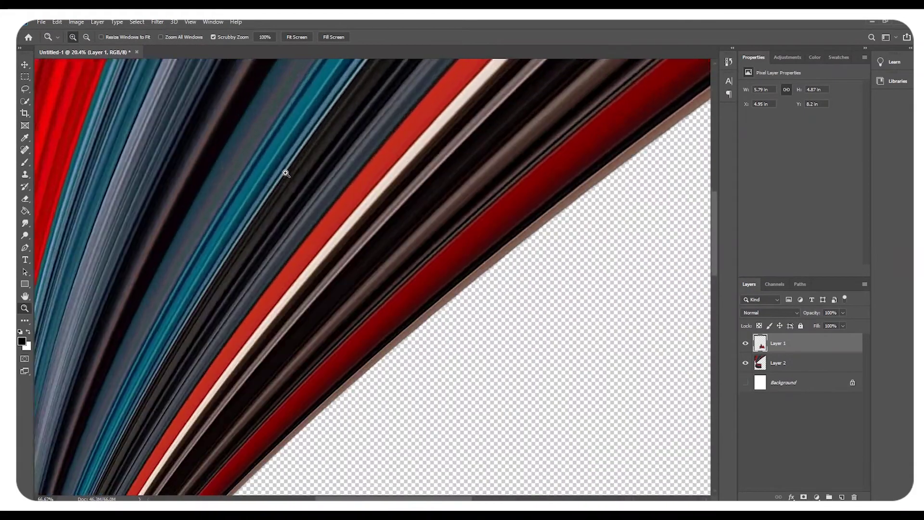
{"action": "right_click", "coordinate": [286, 175]}
{"action": "left_click", "coordinate": [301, 180]}
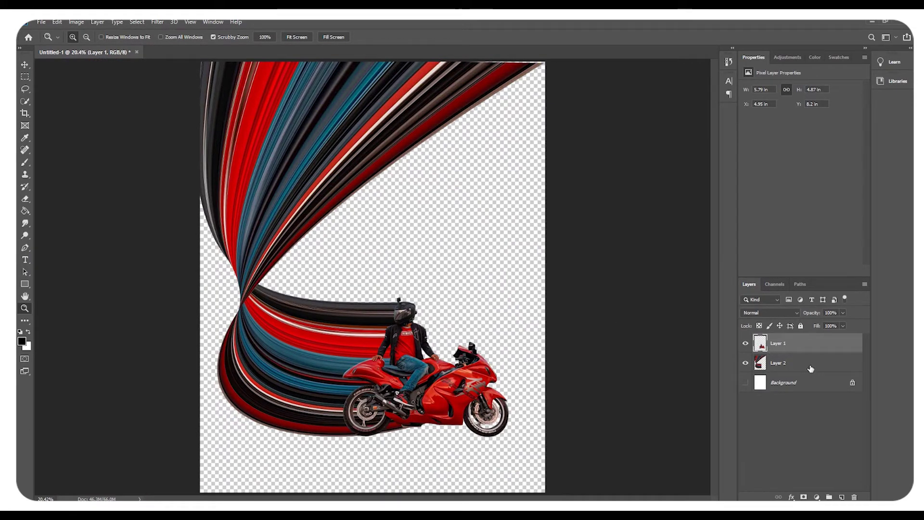
Stamp visible layers into Layer 3 and raise Camera Raw shadows to +43 and blacks to +31
{"action": "key", "text": "ctrl+shift+alt+e"}
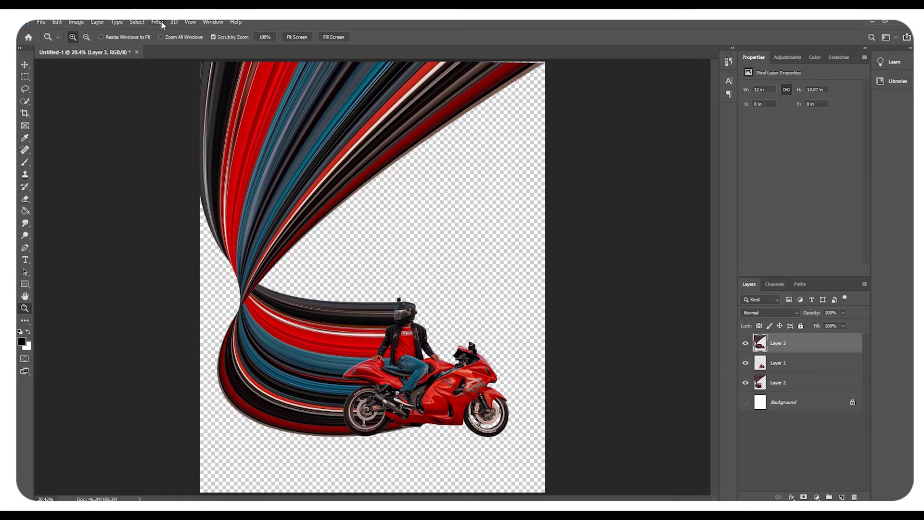
{"action": "left_click", "coordinate": [158, 22]}
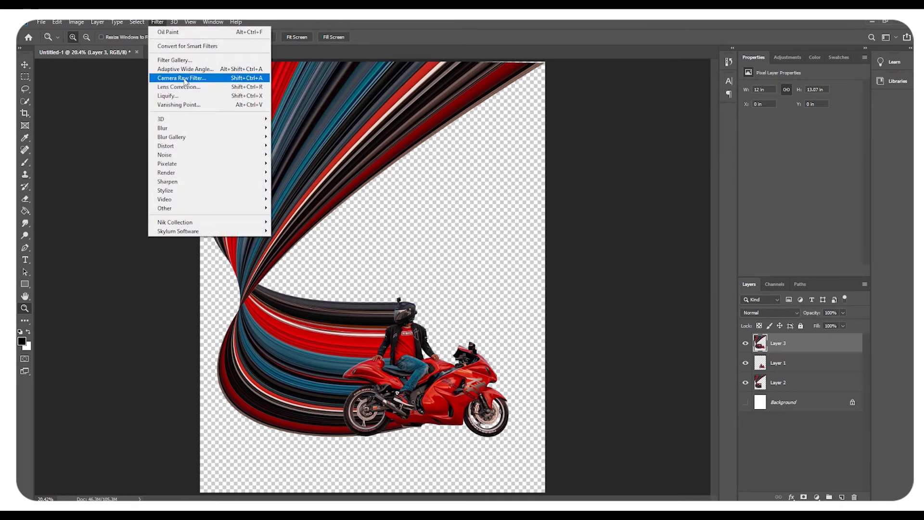
{"action": "left_click", "coordinate": [185, 80]}
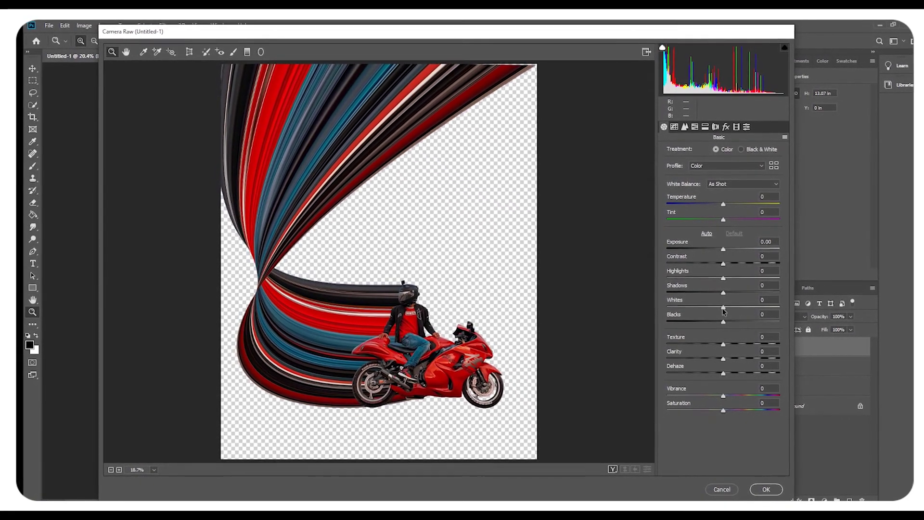
{"action": "left_click_drag", "start_coordinate": [724, 292], "coordinate": [749, 292]}
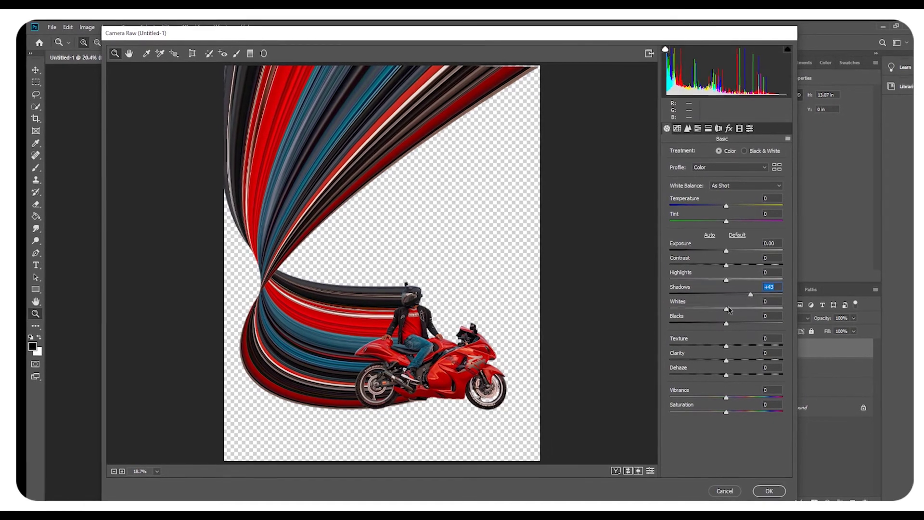
{"action": "mouse_move", "coordinate": [724, 323]}
{"action": "left_mouse_down"}
{"action": "mouse_move", "coordinate": [745, 324]}
{"action": "mouse_move", "coordinate": [734, 296]}
{"action": "mouse_move", "coordinate": [759, 323]}
{"action": "mouse_move", "coordinate": [726, 309]}
{"action": "mouse_move", "coordinate": [723, 274]}
{"action": "mouse_move", "coordinate": [736, 275]}
{"action": "mouse_move", "coordinate": [679, 262]}
{"action": "mouse_move", "coordinate": [729, 262]}
{"action": "left_mouse_up"}
Lift the darks and lower the lights on the tone curve, then apply Camera Raw
{"action": "left_click", "coordinate": [746, 132]}
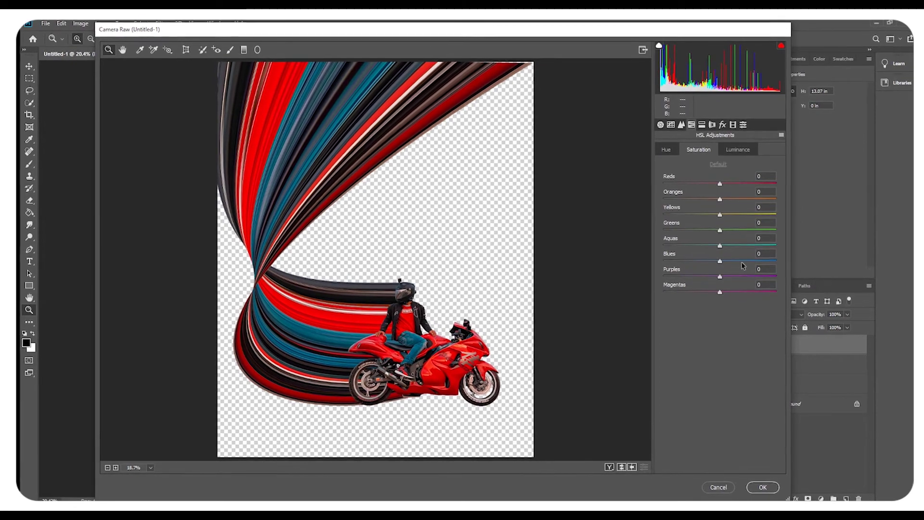
{"action": "left_click", "coordinate": [660, 124]}
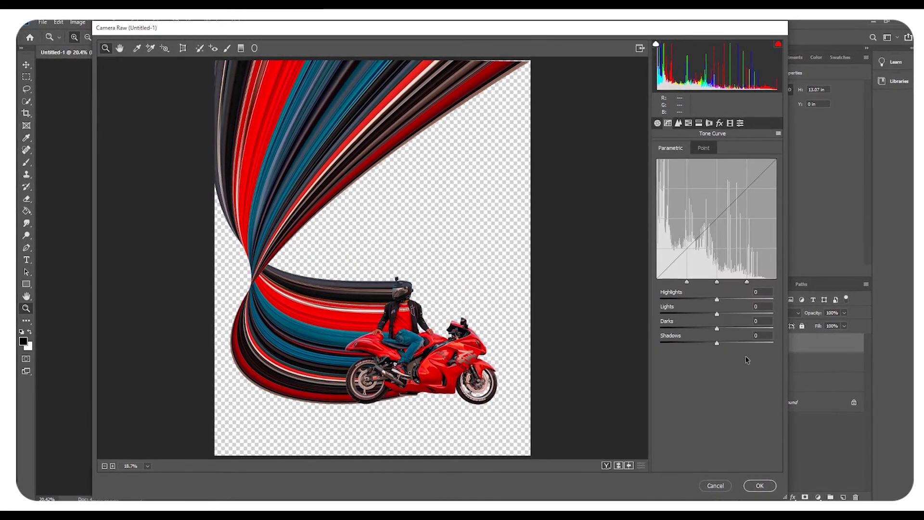
{"action": "mouse_move", "coordinate": [717, 328]}
{"action": "left_mouse_down"}
{"action": "mouse_move", "coordinate": [729, 315]}
{"action": "mouse_move", "coordinate": [679, 330]}
{"action": "left_mouse_up"}
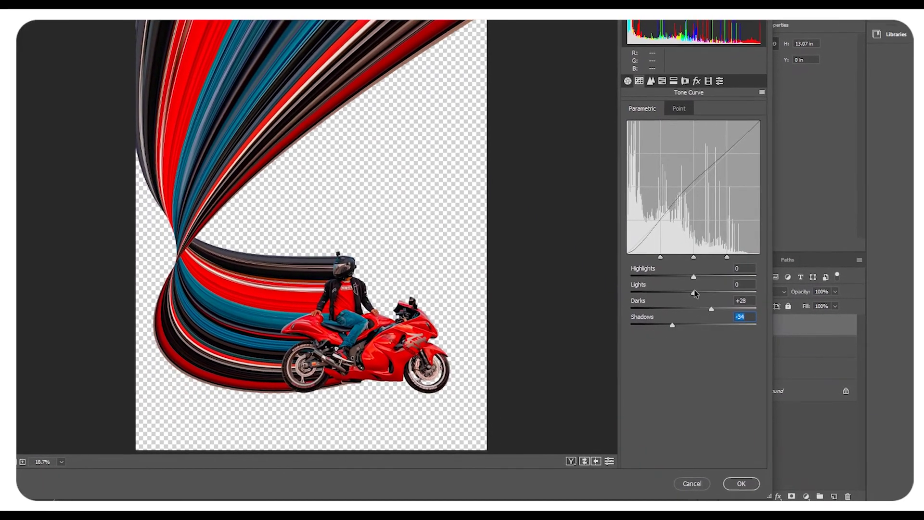
{"action": "mouse_move", "coordinate": [700, 298]}
{"action": "left_mouse_down"}
{"action": "mouse_move", "coordinate": [674, 291]}
{"action": "mouse_move", "coordinate": [689, 266]}
{"action": "mouse_move", "coordinate": [666, 275]}
{"action": "mouse_move", "coordinate": [637, 247]}
{"action": "mouse_move", "coordinate": [683, 247]}
{"action": "left_mouse_up"}
{"action": "left_click", "coordinate": [593, 31]}
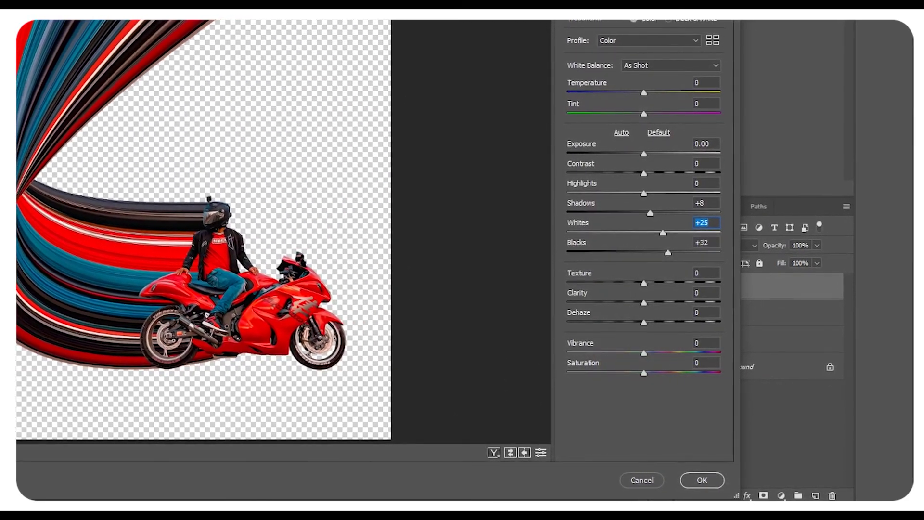
{"action": "left_click", "coordinate": [686, 484]}
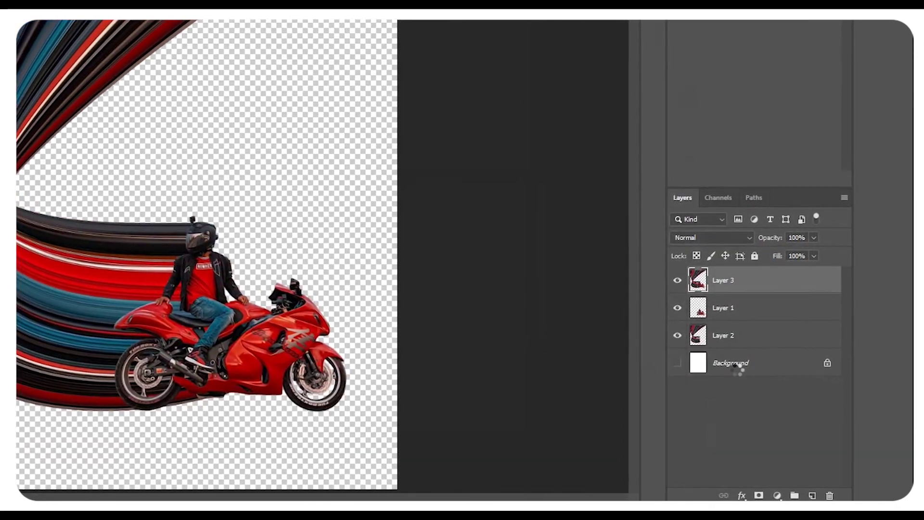
Re-show the white Background and add a linear 90° Gradient Fill layer with its editor open
{"action": "left_click", "coordinate": [309, 326]}
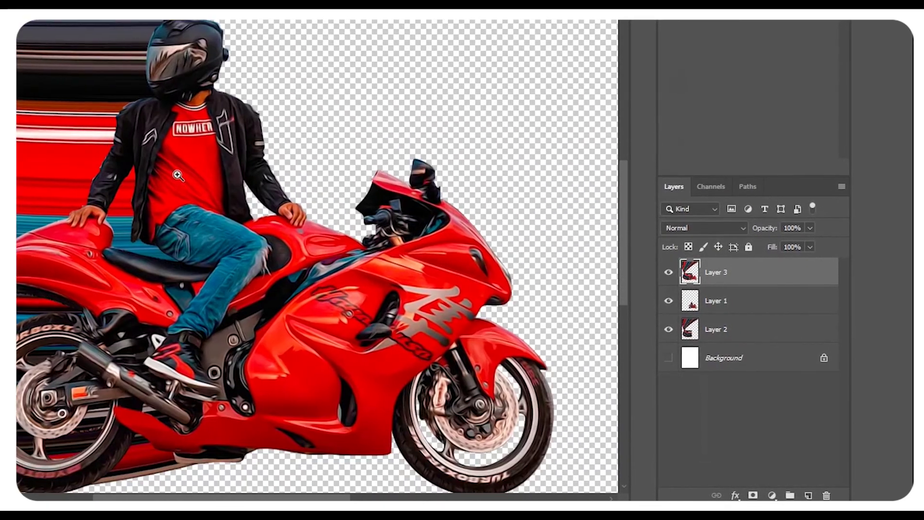
{"action": "mouse_move", "coordinate": [178, 175]}
{"action": "left_mouse_down"}
{"action": "mouse_move", "coordinate": [93, 177]}
{"action": "mouse_move", "coordinate": [260, 321]}
{"action": "left_mouse_up"}
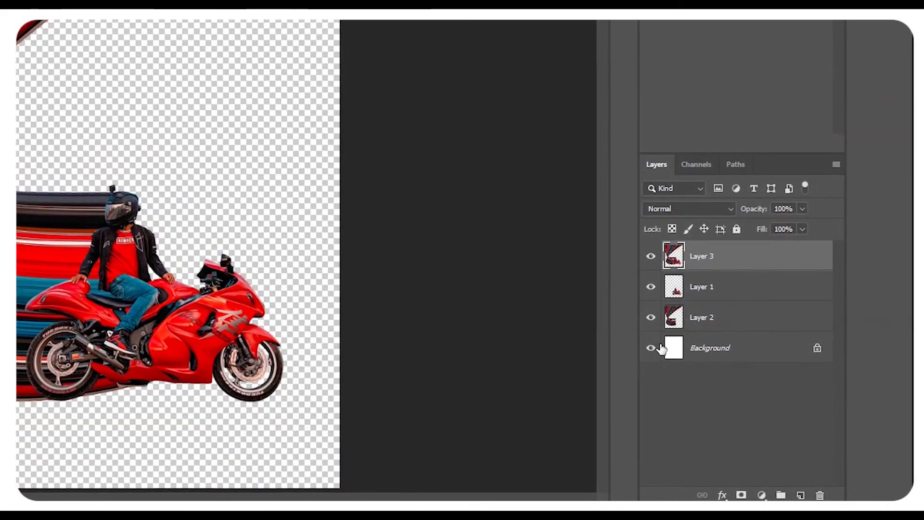
{"action": "left_click", "coordinate": [654, 350]}
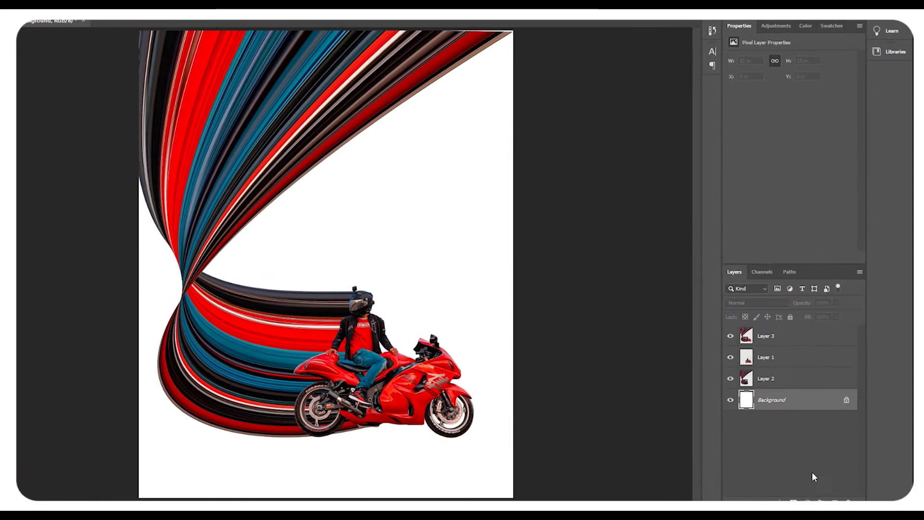
{"action": "left_click", "coordinate": [812, 474]}
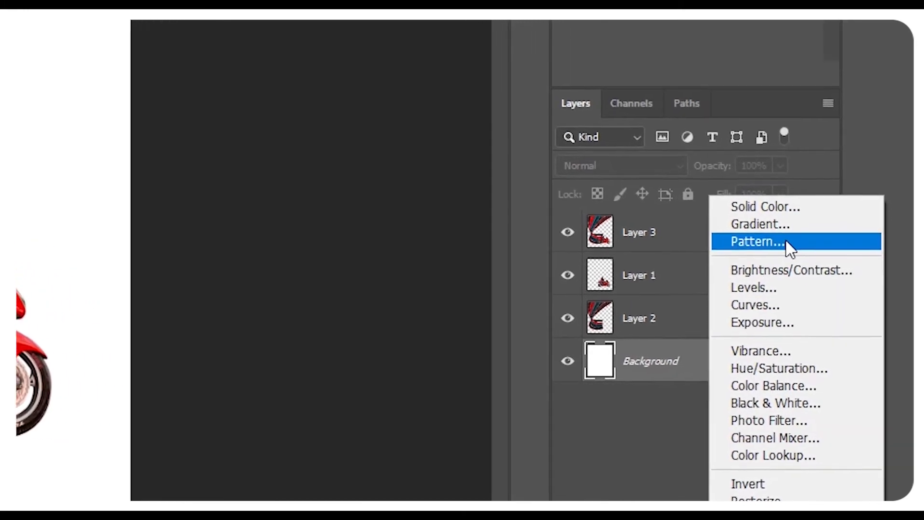
{"action": "left_click", "coordinate": [790, 216]}
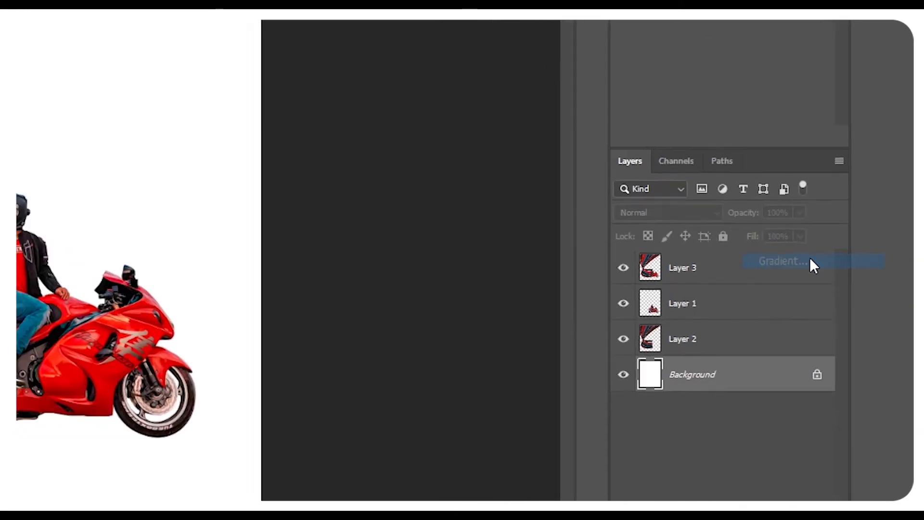
{"action": "left_click", "coordinate": [448, 147]}
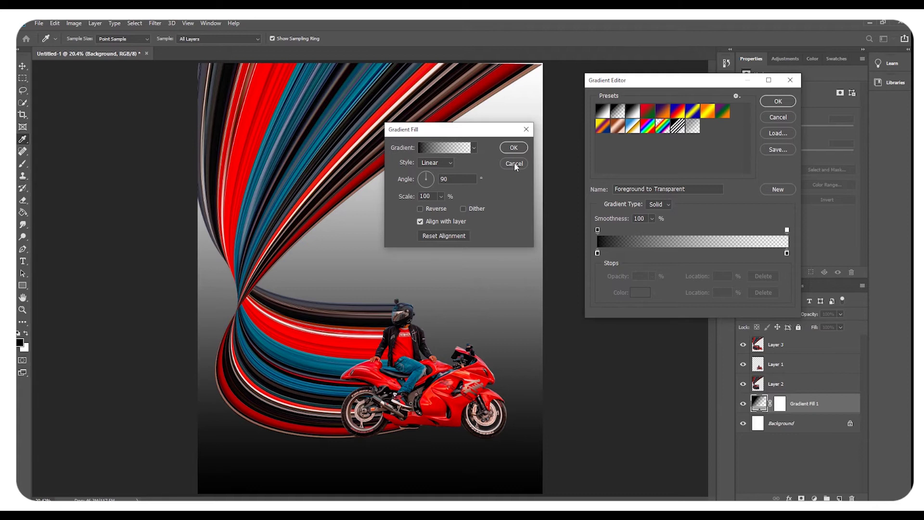
Try colours for the gradient stops, setting the right stop to white ffffff
{"action": "left_click", "coordinate": [597, 253]}
{"action": "left_click", "coordinate": [641, 292]}
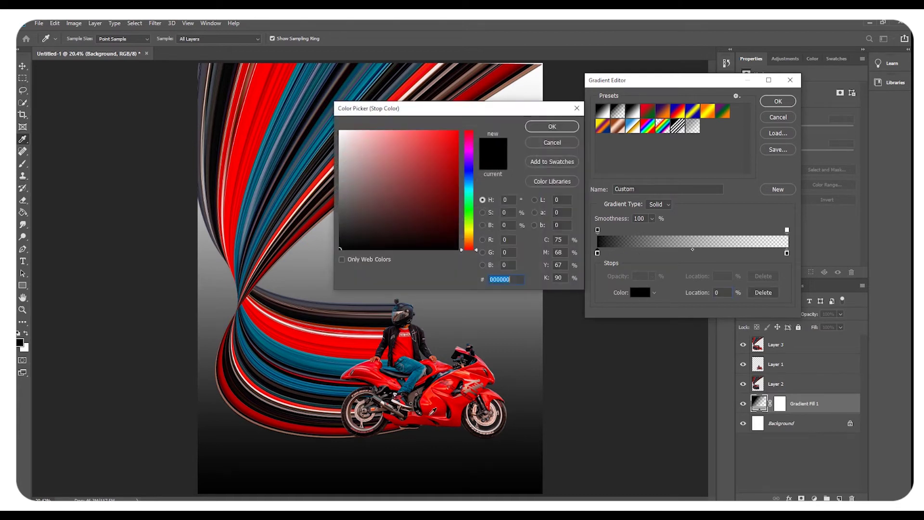
{"action": "left_click", "coordinate": [344, 364]}
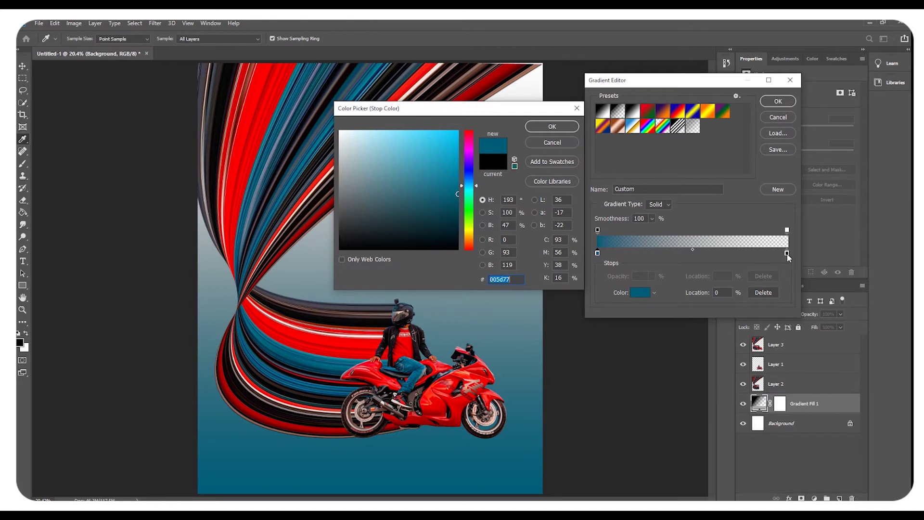
{"action": "key", "text": "BackSpace"}
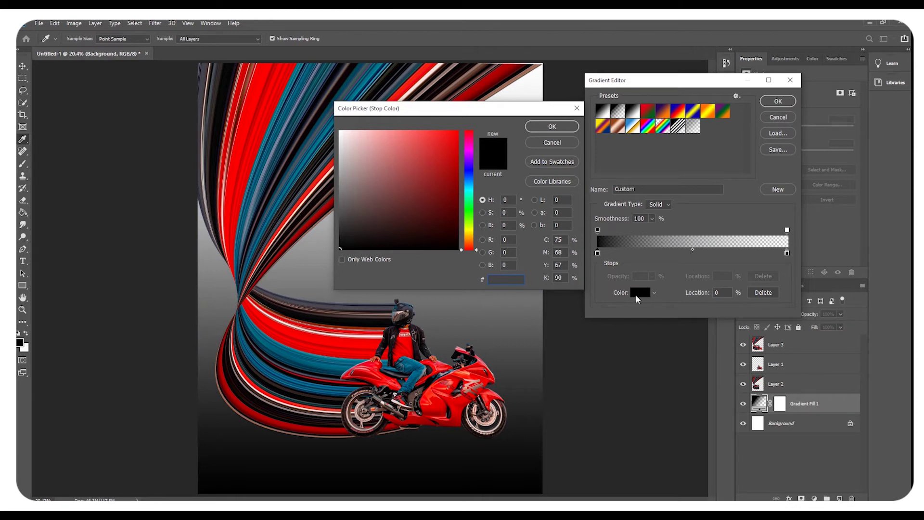
{"action": "type", "text": "ffffff"}
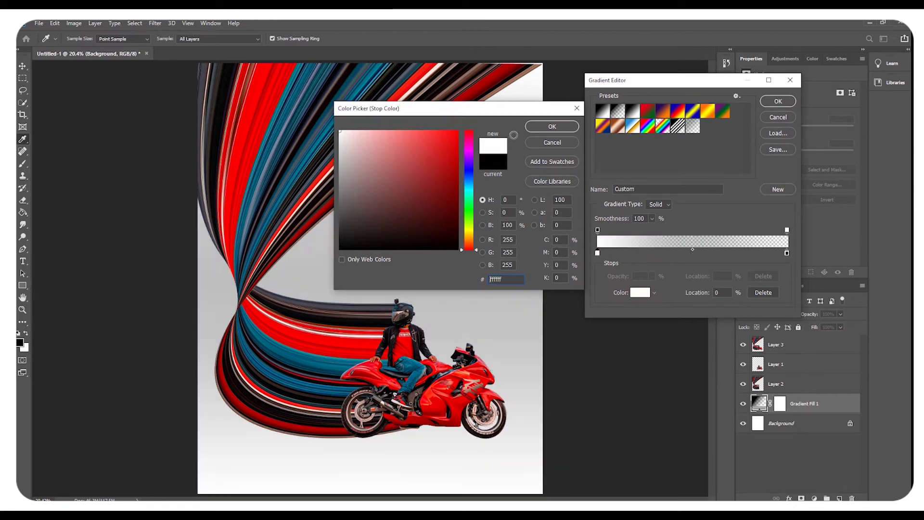
{"action": "left_click", "coordinate": [546, 146]}
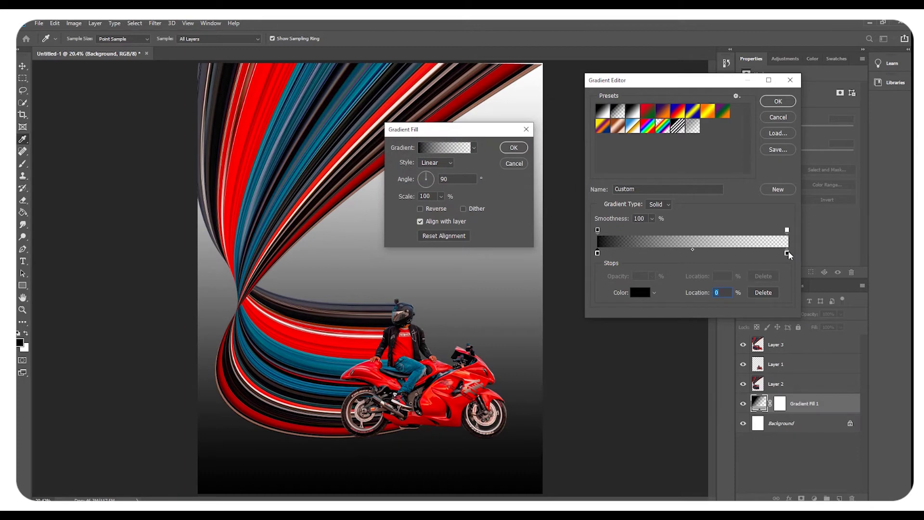
{"action": "left_click", "coordinate": [645, 296]}
{"action": "type", "text": "ffffff"}
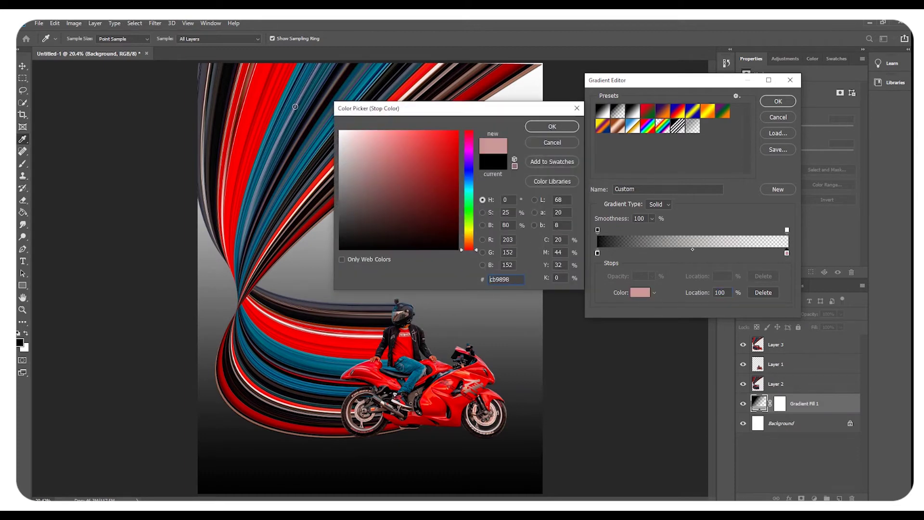
{"action": "left_click", "coordinate": [556, 130]}
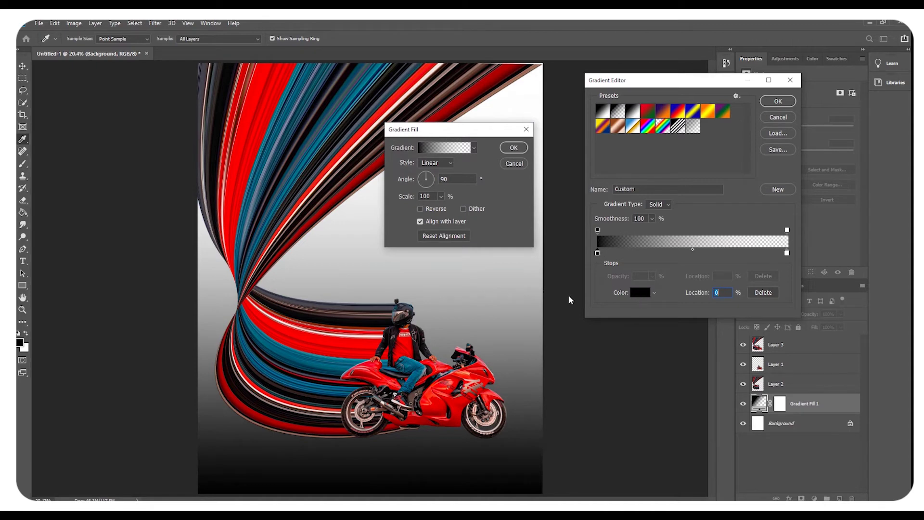
Set the left stop to a light teal sampled from the canvas and commit the gradient fill
{"action": "left_click", "coordinate": [640, 292]}
{"action": "left_click_drag", "start_coordinate": [366, 144], "coordinate": [457, 131]}
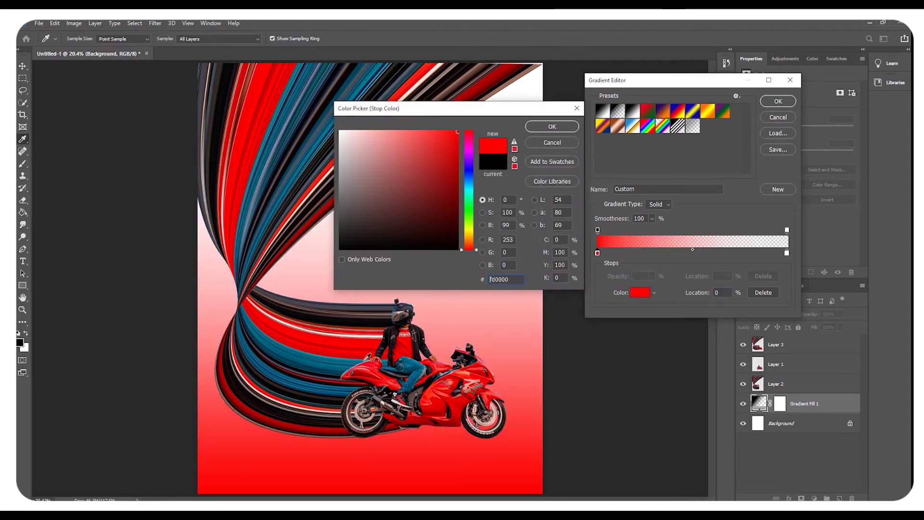
{"action": "left_click", "coordinate": [417, 148]}
{"action": "left_click", "coordinate": [325, 362]}
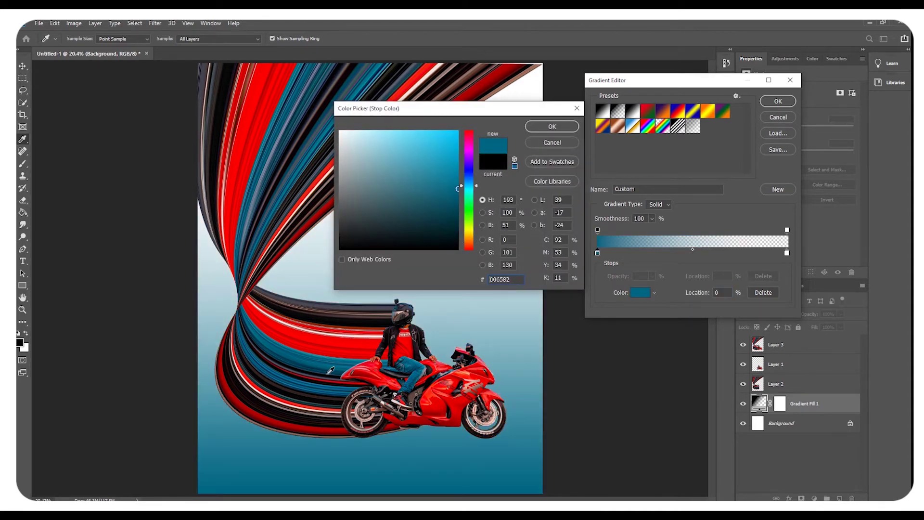
{"action": "left_click_drag", "start_coordinate": [330, 370], "coordinate": [333, 366]}
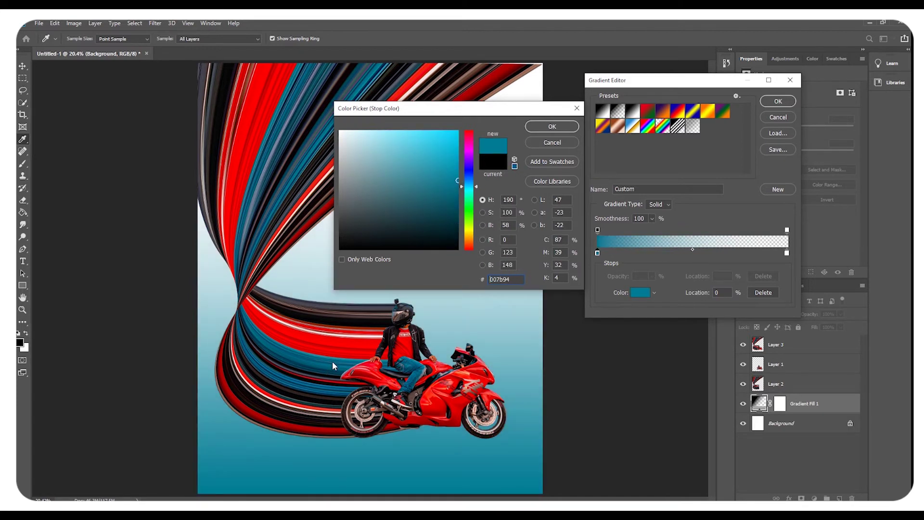
{"action": "left_click", "coordinate": [552, 126]}
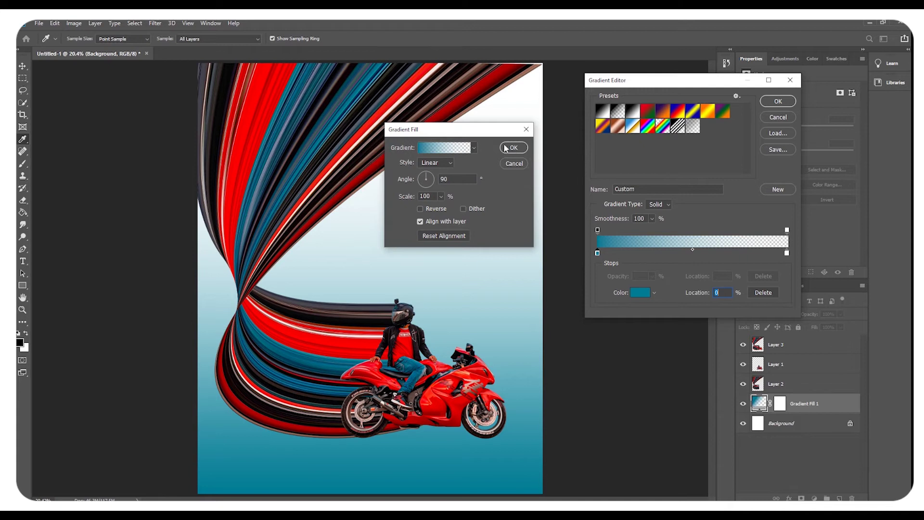
{"action": "left_click", "coordinate": [769, 104]}
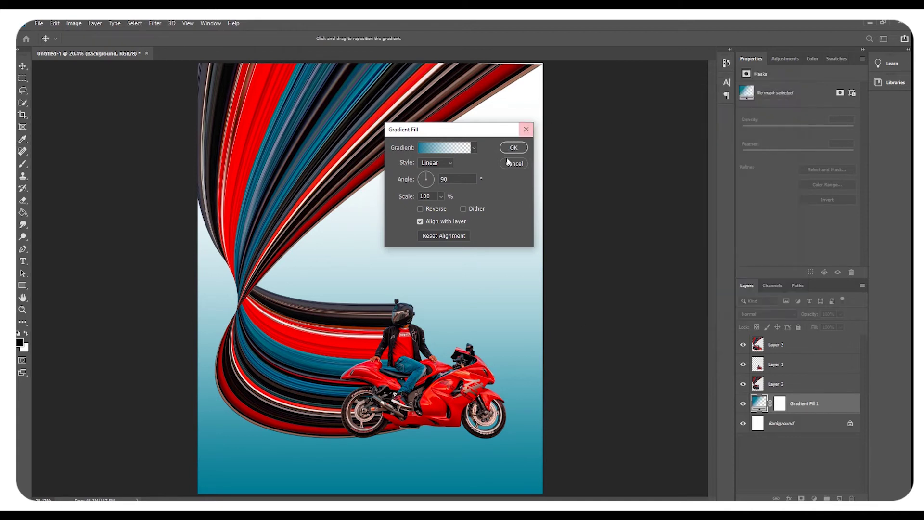
{"action": "left_click", "coordinate": [508, 153]}
{"action": "right_click", "coordinate": [347, 300]}
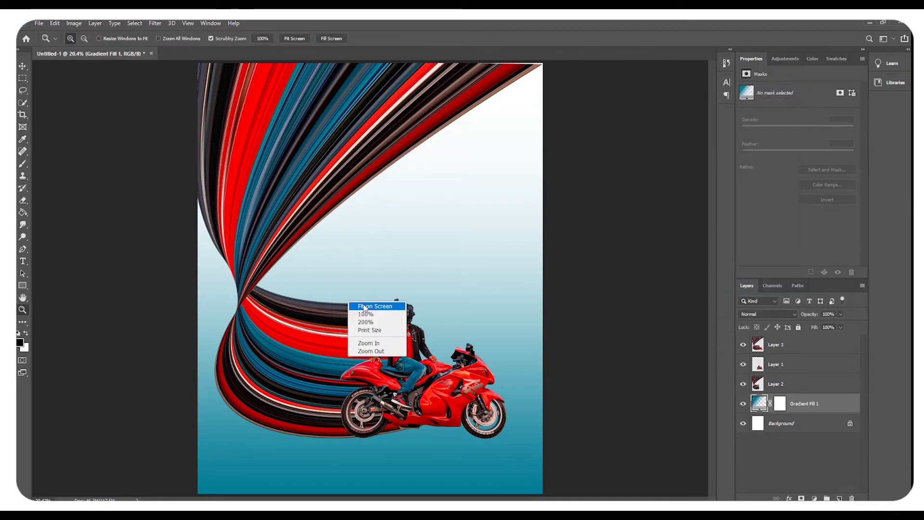
{"action": "left_click", "coordinate": [363, 304]}
{"action": "left_click_drag", "start_coordinate": [462, 328], "coordinate": [277, 272]}
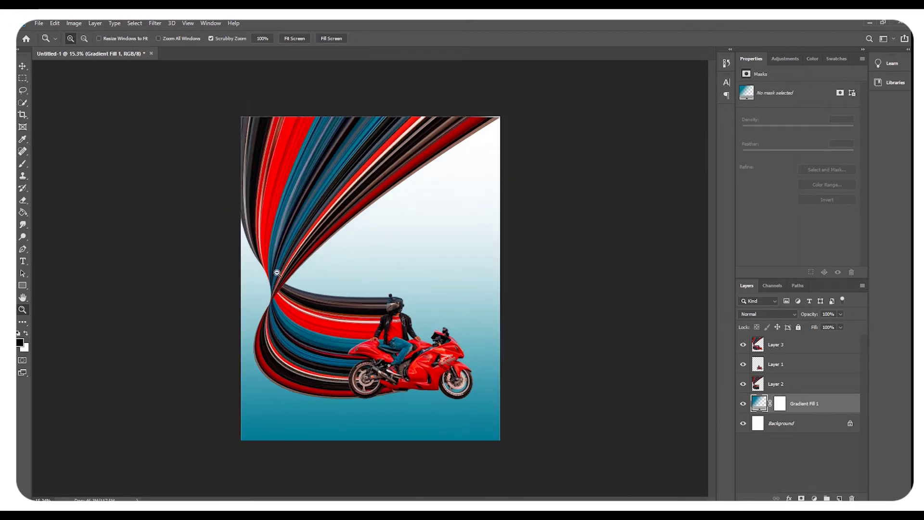
{"action": "left_click", "coordinate": [23, 66]}
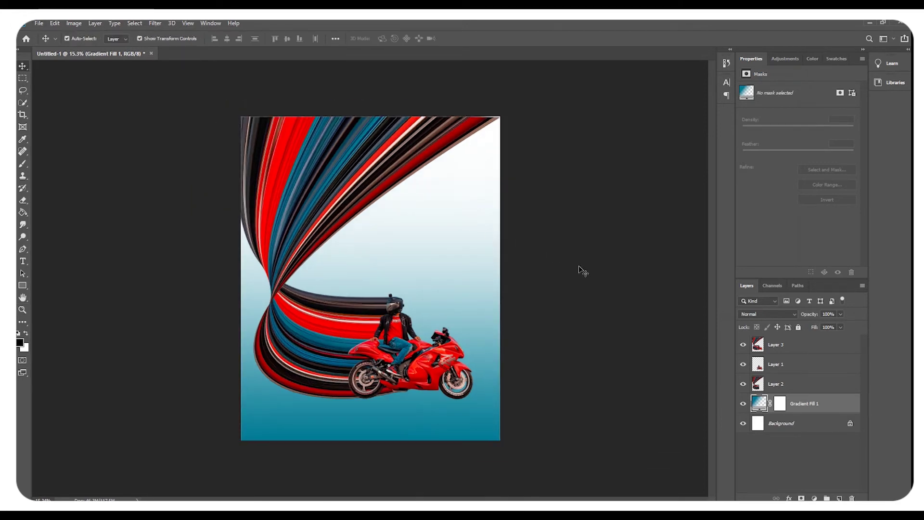
Add a Hue/Saturation adjustment layer above Layer 3 with saturation lowered to about -14
{"action": "left_click", "coordinate": [807, 348]}
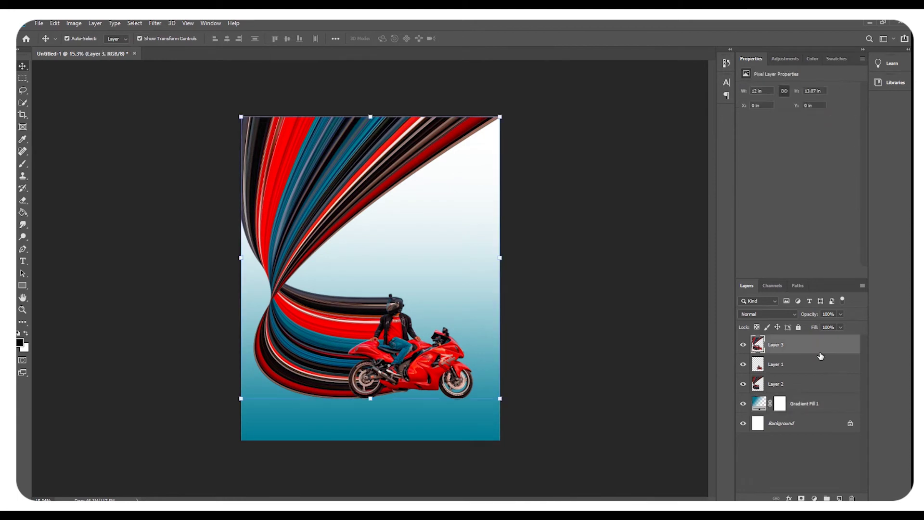
{"action": "left_click", "coordinate": [814, 498]}
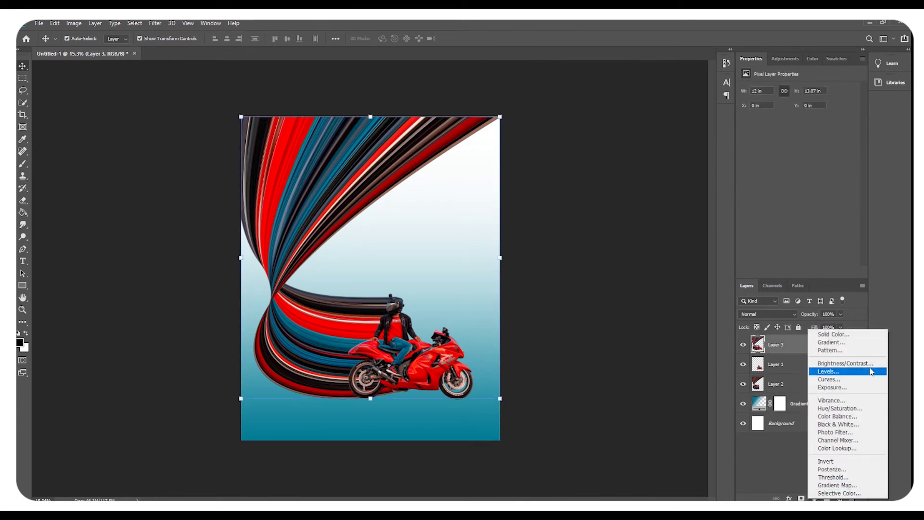
{"action": "left_click", "coordinate": [850, 408]}
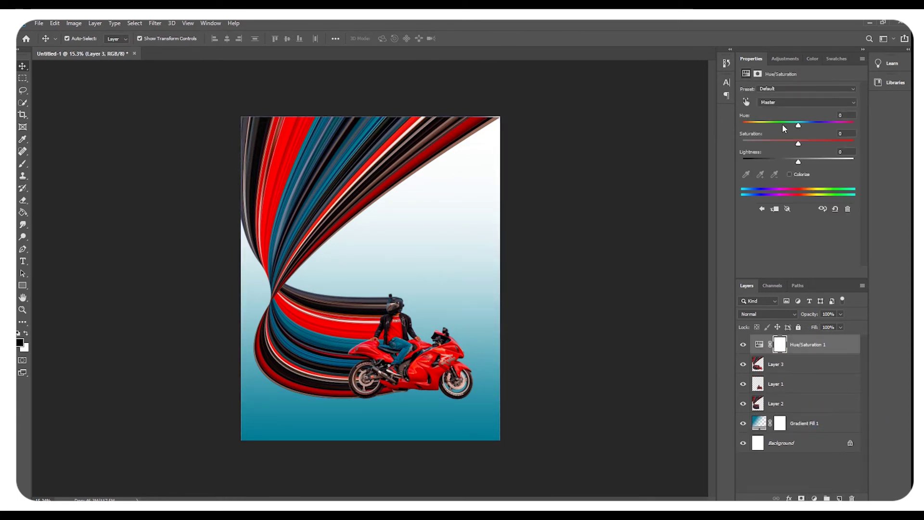
{"action": "left_click", "coordinate": [787, 142]}
{"action": "left_click", "coordinate": [327, 369]}
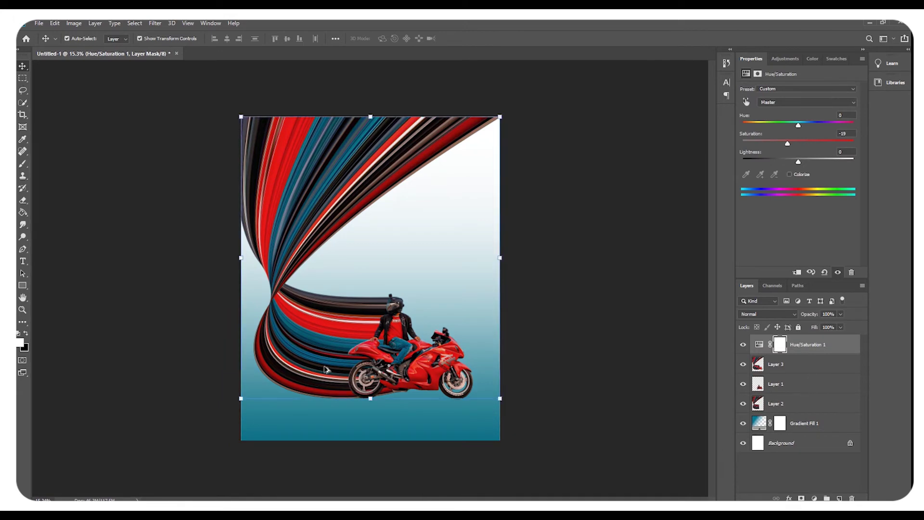
{"action": "scroll", "coordinate": [343, 368], "scroll_direction": "up", "scroll_amount": 4}
{"action": "key", "text": "ctrl+0"}
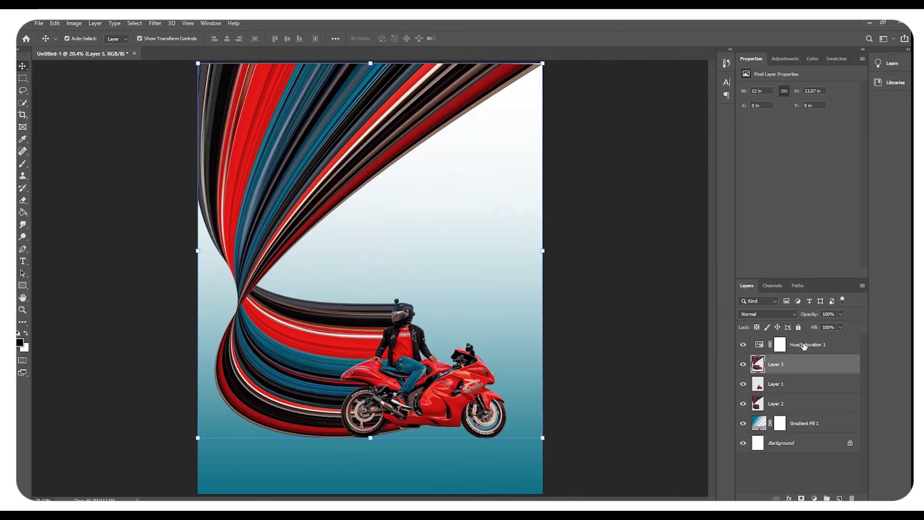
{"action": "left_click", "coordinate": [761, 347]}
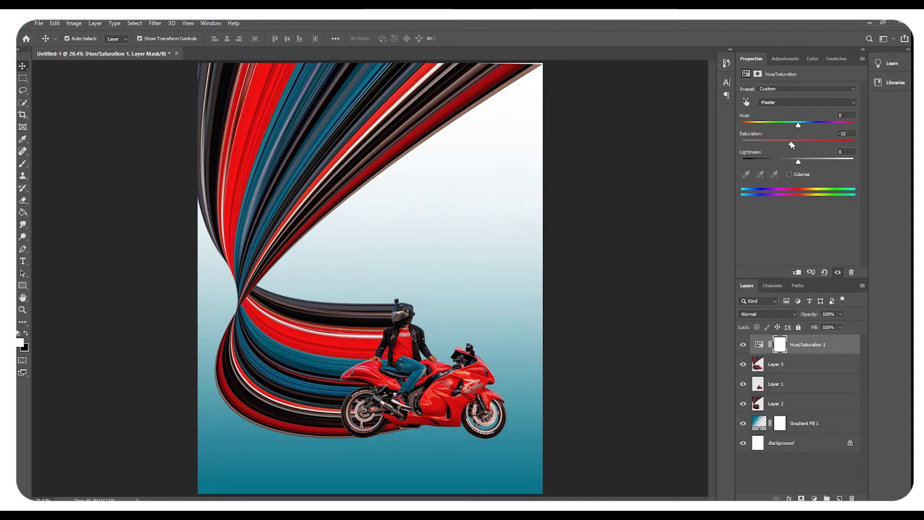
{"action": "scroll", "coordinate": [434, 231], "scroll_direction": "down", "scroll_amount": 1}
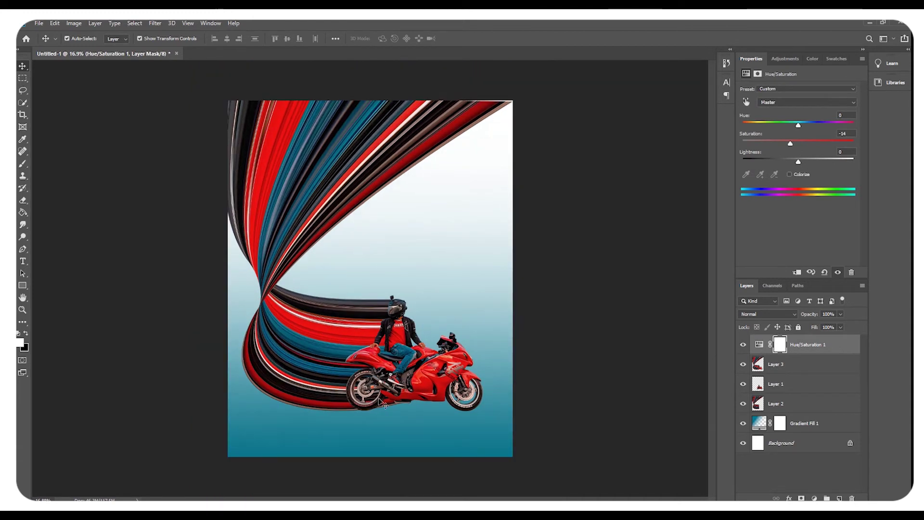
Lower Gradient Fill 1's opacity to 76%
{"action": "left_click", "coordinate": [804, 424]}
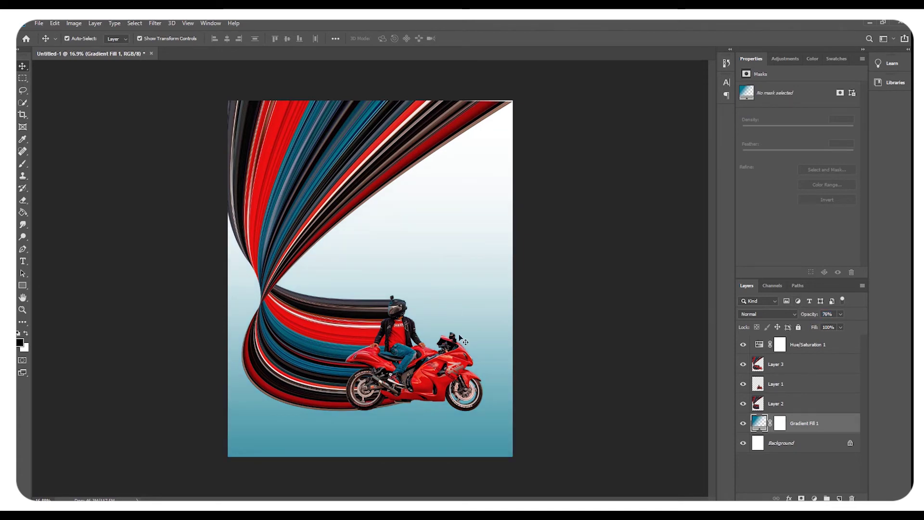
{"action": "scroll", "coordinate": [459, 434], "scroll_direction": "up", "scroll_amount": 1}
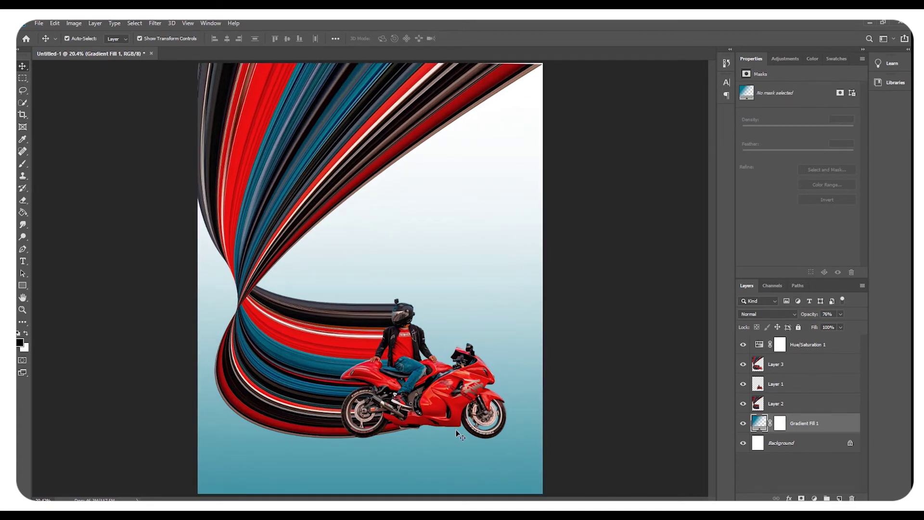
{"action": "scroll", "coordinate": [458, 435], "scroll_direction": "up", "scroll_amount": 1}
{"action": "scroll", "coordinate": [476, 436], "scroll_direction": "down", "scroll_amount": 1}
{"action": "scroll", "coordinate": [514, 437], "scroll_direction": "down", "scroll_amount": 1}
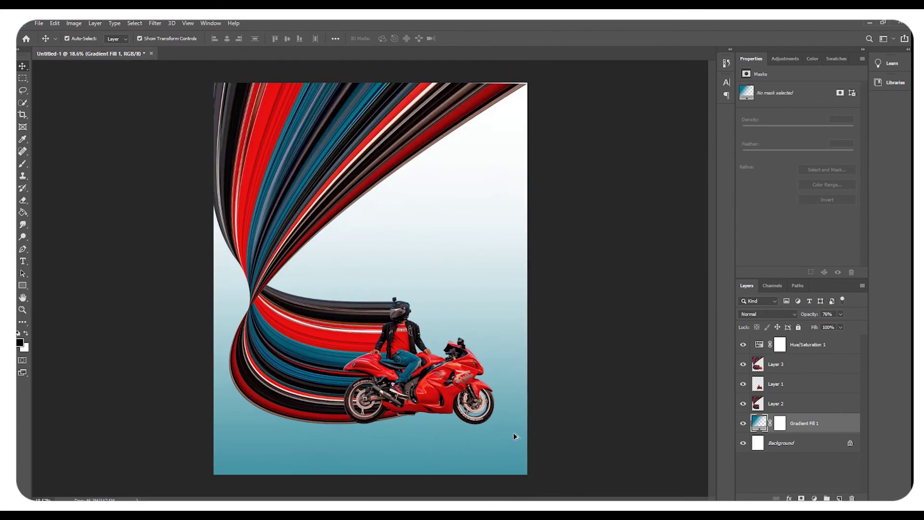
Flip Layer 1's bike copy downward and skew its bottom edge left into a reflection
{"action": "left_click", "coordinate": [792, 384]}
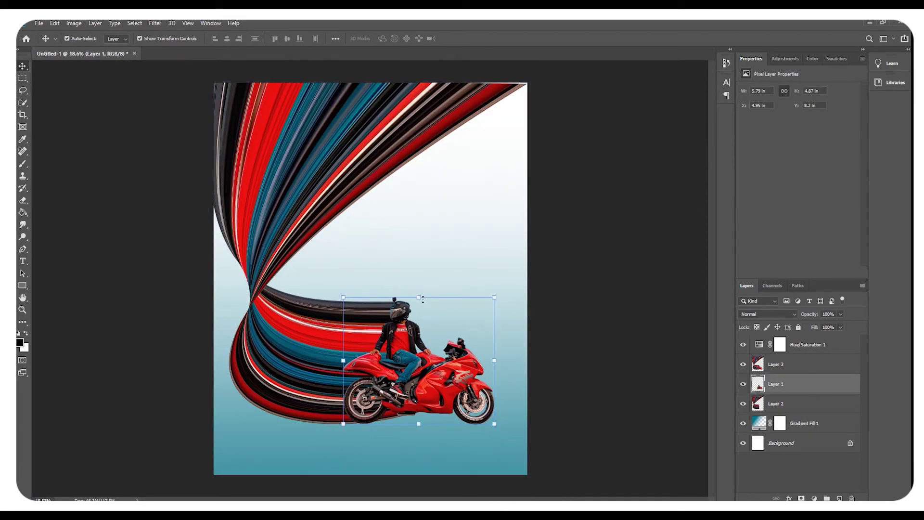
{"action": "left_click_drag", "start_coordinate": [421, 297], "coordinate": [419, 464]}
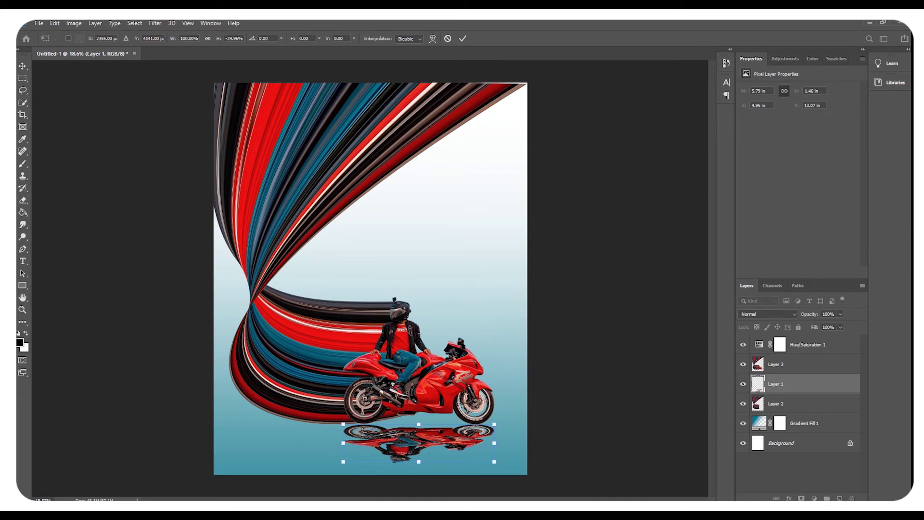
{"action": "right_click", "coordinate": [411, 446]}
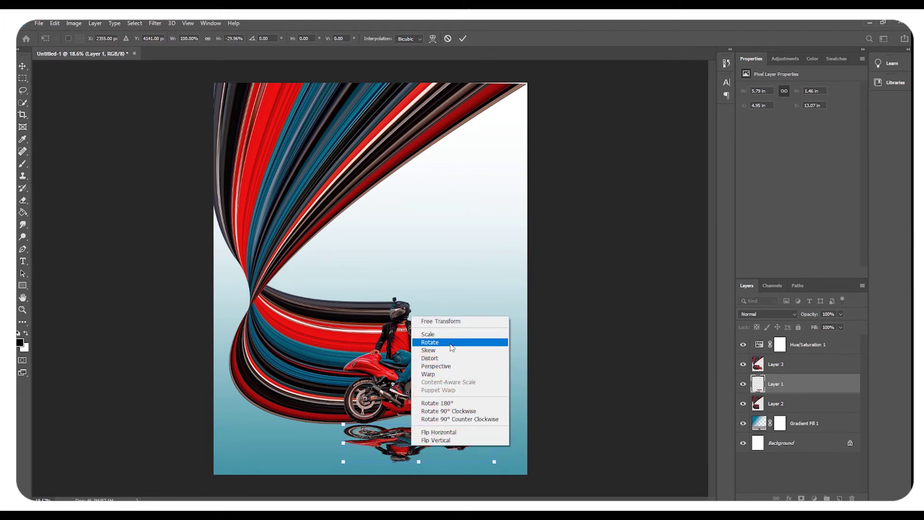
{"action": "left_click", "coordinate": [428, 358]}
{"action": "mouse_move", "coordinate": [405, 461]}
{"action": "left_mouse_down"}
{"action": "mouse_move", "coordinate": [393, 461]}
{"action": "mouse_move", "coordinate": [441, 467]}
{"action": "mouse_move", "coordinate": [348, 467]}
{"action": "mouse_move", "coordinate": [367, 470]}
{"action": "left_mouse_up"}
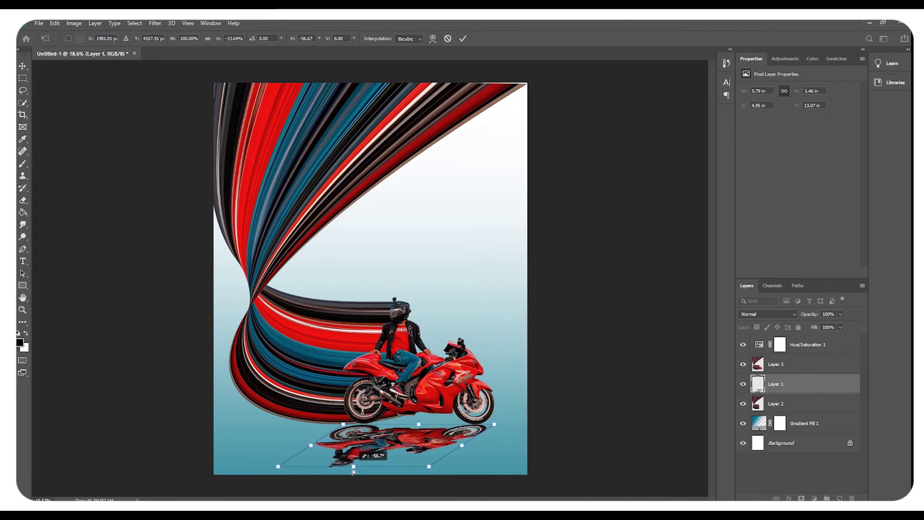
{"action": "key", "text": "Return"}
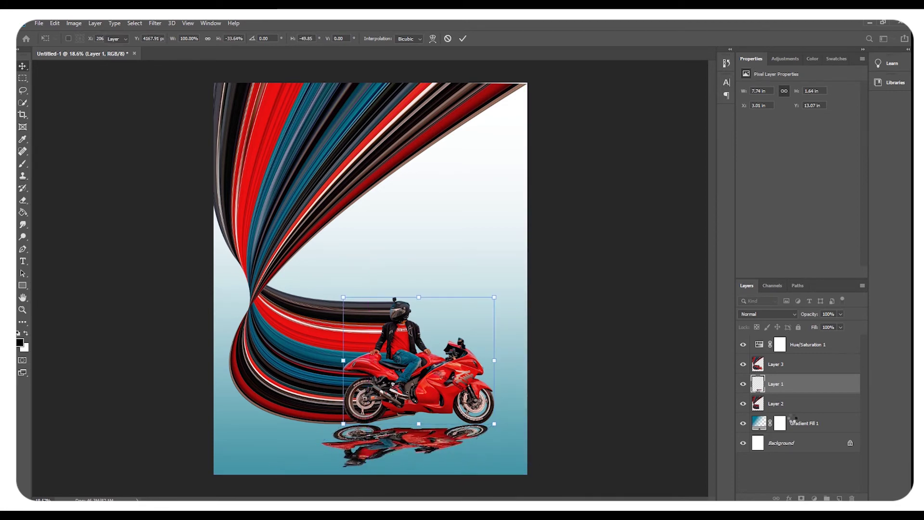
Fade the reflection to faint transparency and zoom in on the motorcycle
{"action": "left_click_drag", "start_coordinate": [811, 316], "coordinate": [770, 313]}
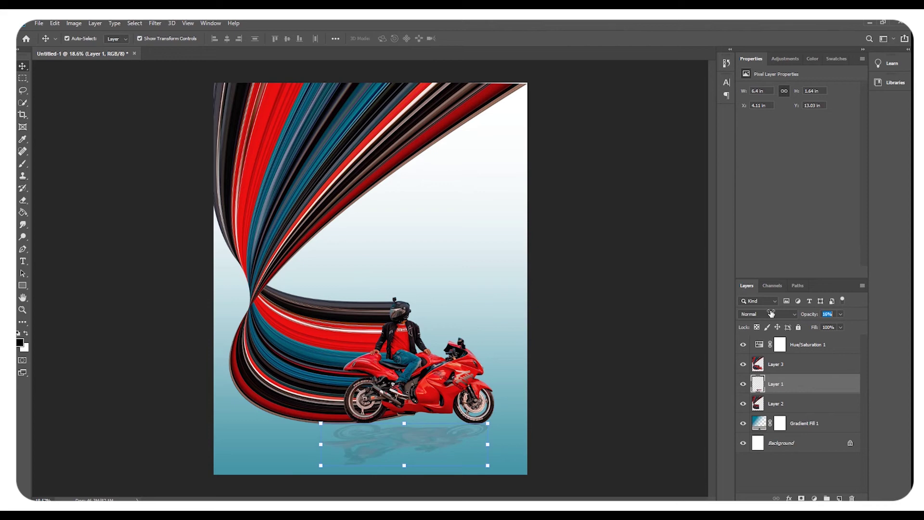
{"action": "left_click", "coordinate": [458, 248]}
{"action": "key", "text": "z"}
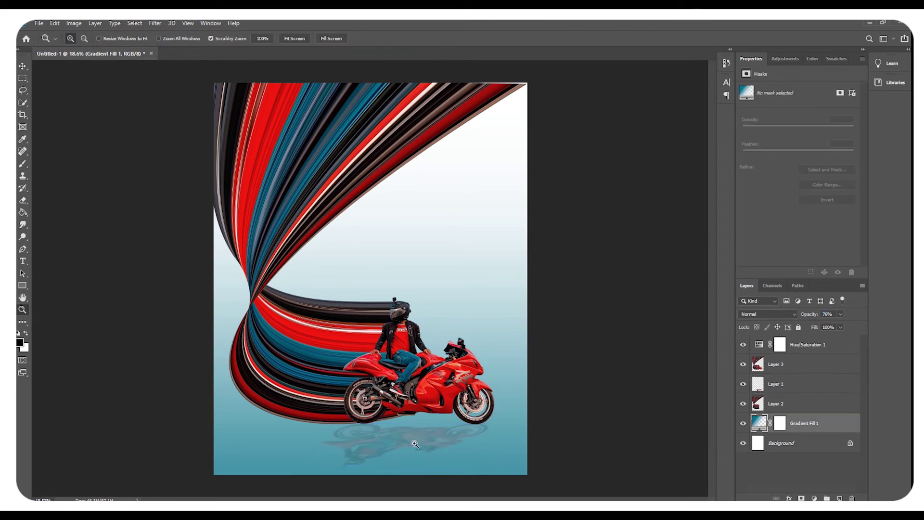
{"action": "key", "text": "ctrl+plus"}
{"action": "mouse_move", "coordinate": [475, 453]}
{"action": "left_mouse_down"}
{"action": "mouse_move", "coordinate": [565, 425]}
{"action": "mouse_move", "coordinate": [463, 454]}
{"action": "mouse_move", "coordinate": [636, 432]}
{"action": "left_mouse_up"}
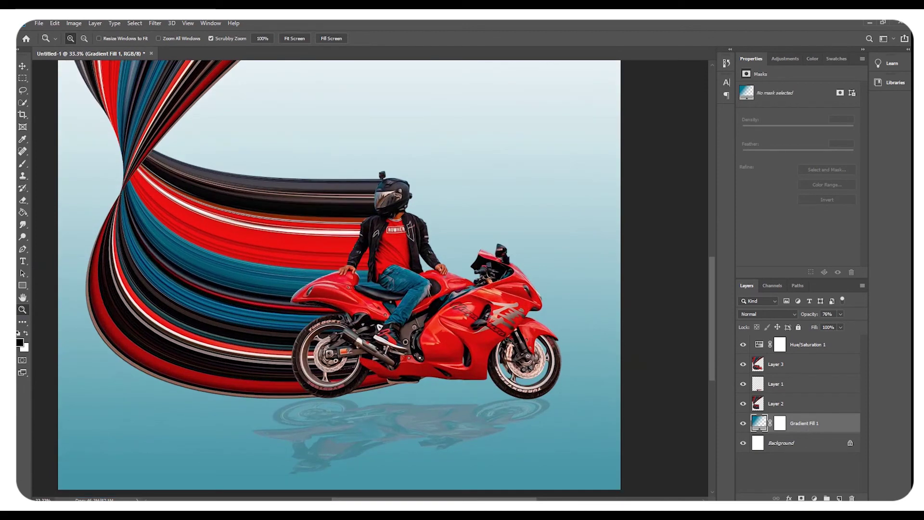
On a new layer, paint a soft black dab and squash it into a thin strip under the rear wheel
{"action": "left_click", "coordinate": [839, 498]}
{"action": "left_click", "coordinate": [23, 165]}
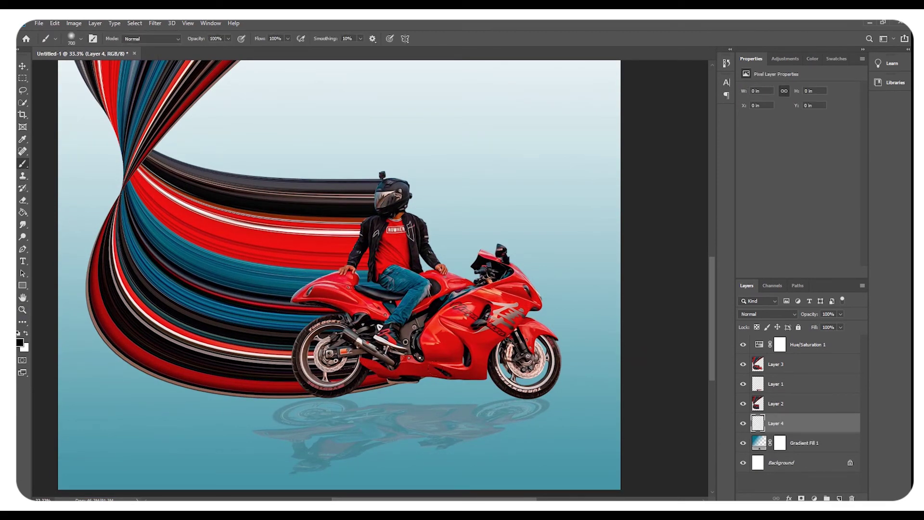
{"action": "left_click", "coordinate": [471, 411]}
{"action": "left_click", "coordinate": [25, 68]}
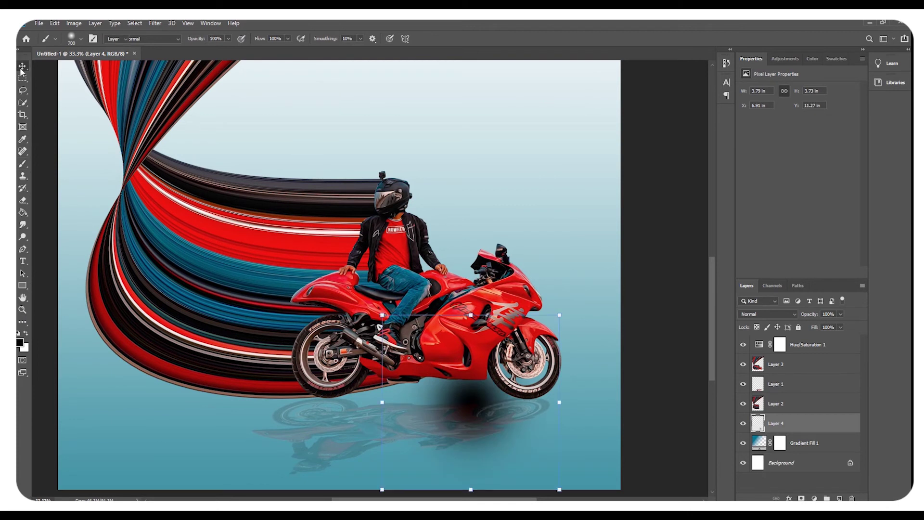
{"action": "left_click_drag", "start_coordinate": [471, 314], "coordinate": [488, 451]}
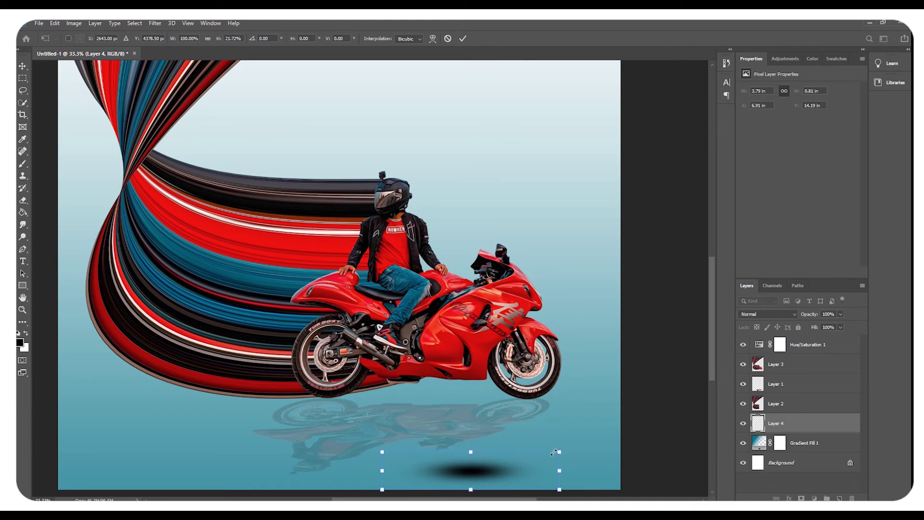
{"action": "mouse_move", "coordinate": [554, 452]}
{"action": "left_mouse_down"}
{"action": "mouse_move", "coordinate": [416, 481]}
{"action": "mouse_move", "coordinate": [339, 397]}
{"action": "mouse_move", "coordinate": [374, 397]}
{"action": "mouse_move", "coordinate": [346, 398]}
{"action": "left_mouse_up"}
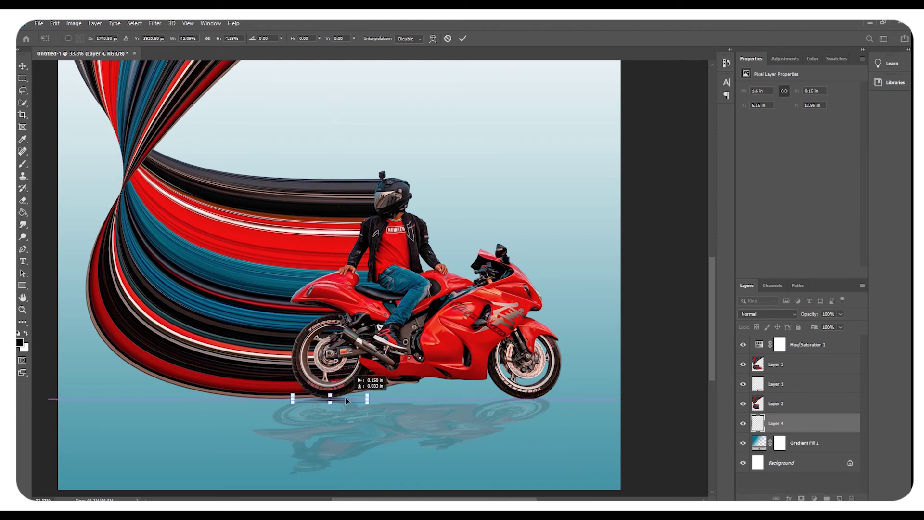
{"action": "key", "text": "Return"}
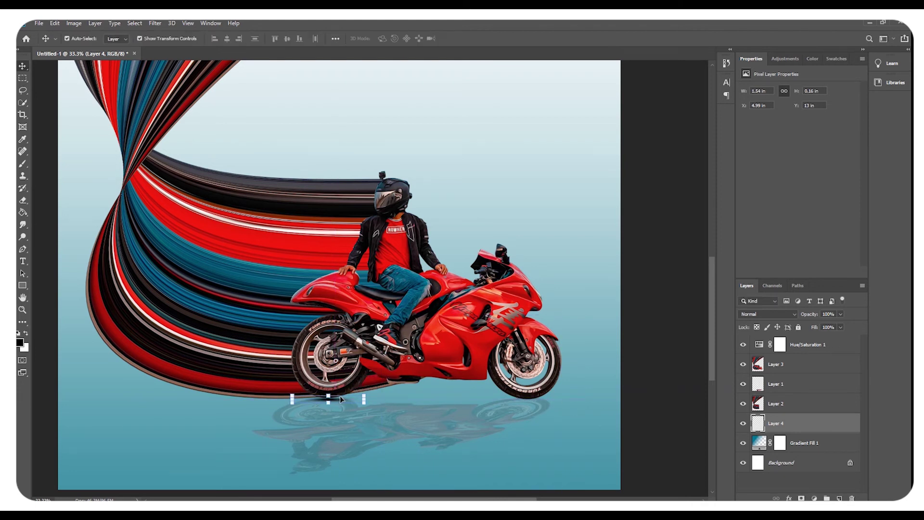
Duplicate the shadow strip and move the copy under the front wheel
{"action": "key", "text": "ctrl+j"}
{"action": "key", "text": "ctrl+t"}
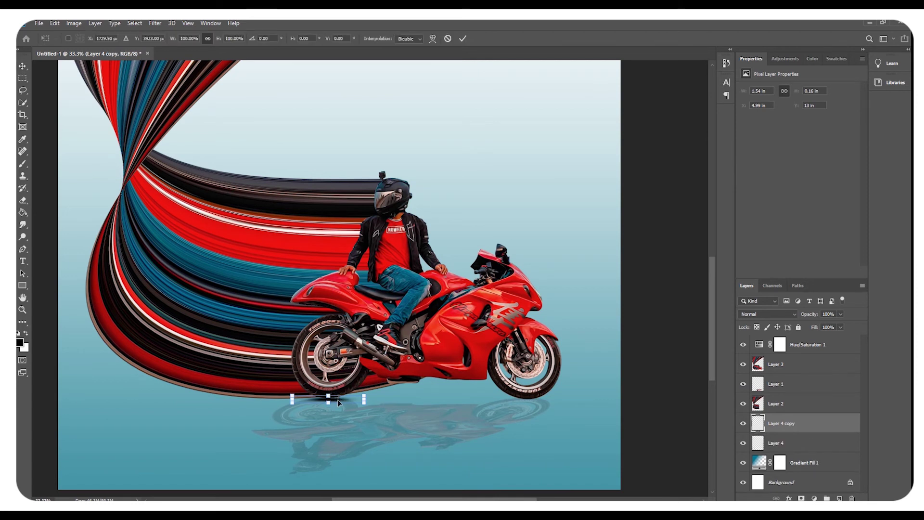
{"action": "left_click_drag", "start_coordinate": [339, 403], "coordinate": [533, 403]}
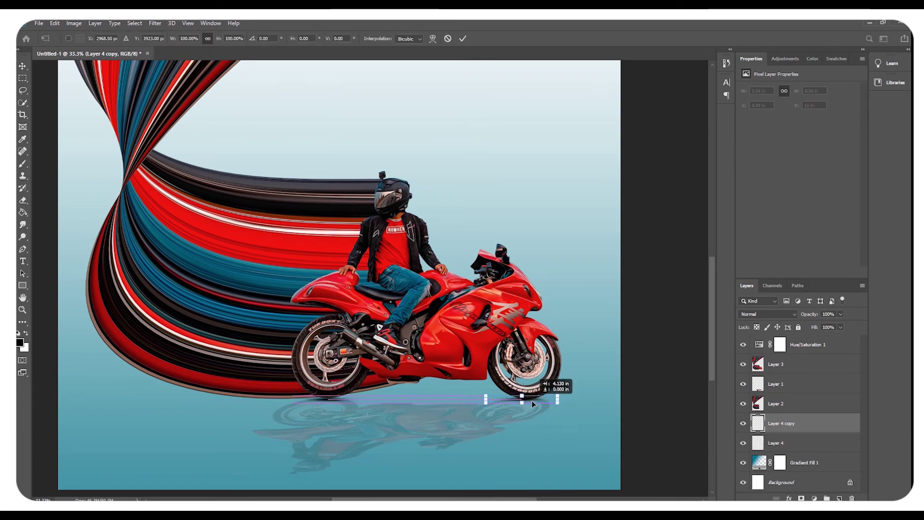
{"action": "left_click", "coordinate": [22, 309]}
{"action": "left_click", "coordinate": [466, 438]}
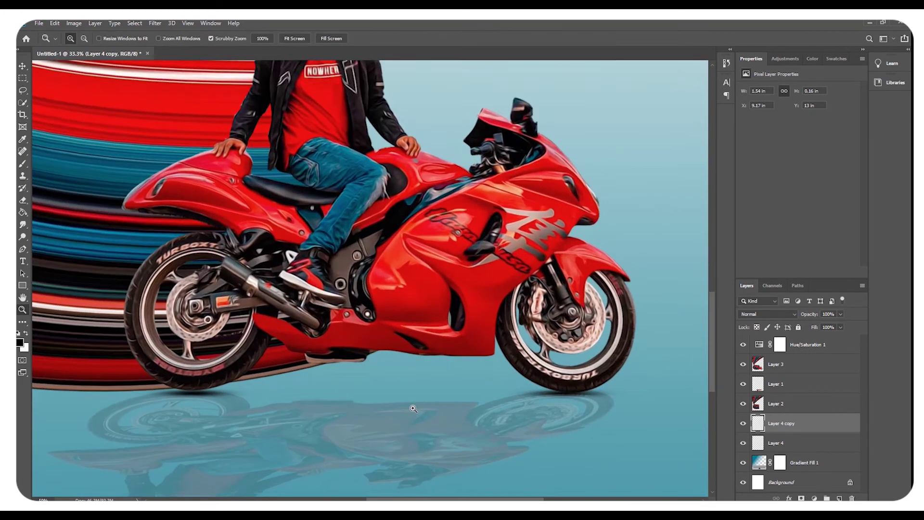
{"action": "left_click", "coordinate": [22, 65]}
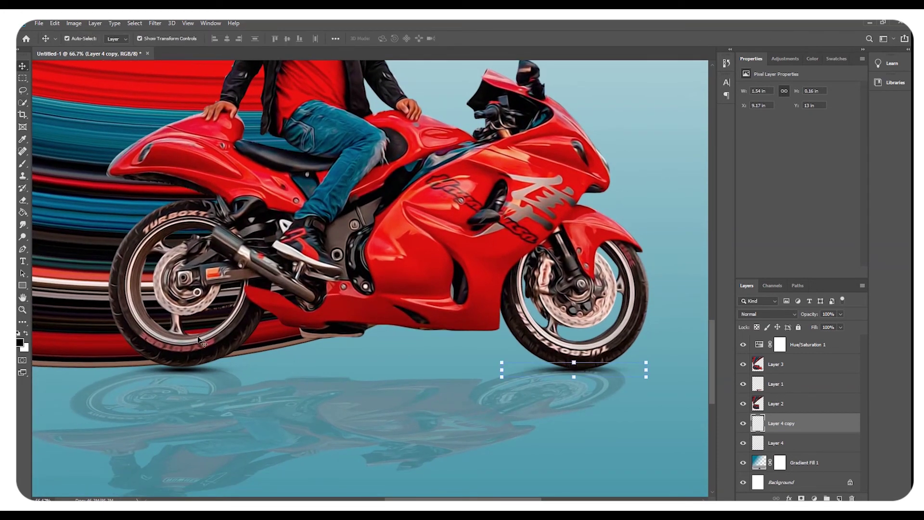
Nudge the rear shadow up slightly and fade both wheel shadows to 88% opacity
{"action": "left_click", "coordinate": [190, 368]}
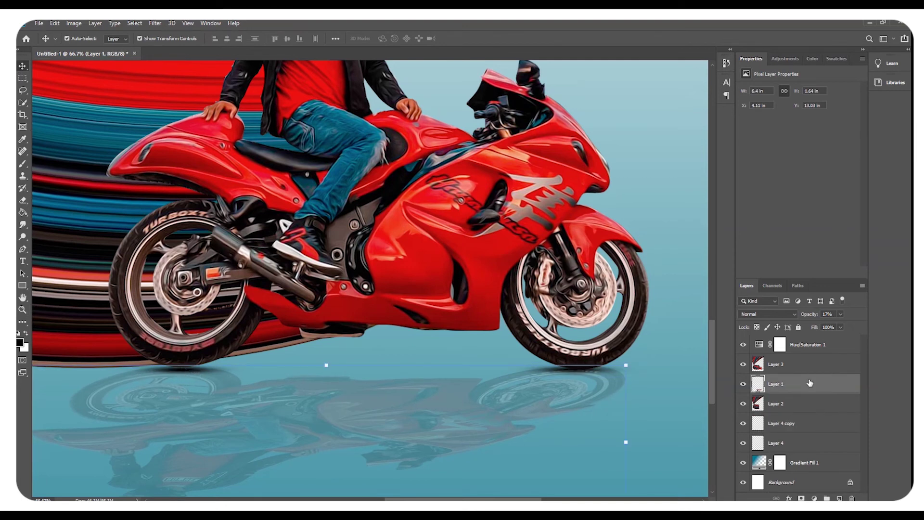
{"action": "left_click", "coordinate": [803, 424]}
{"action": "left_click", "coordinate": [800, 443]}
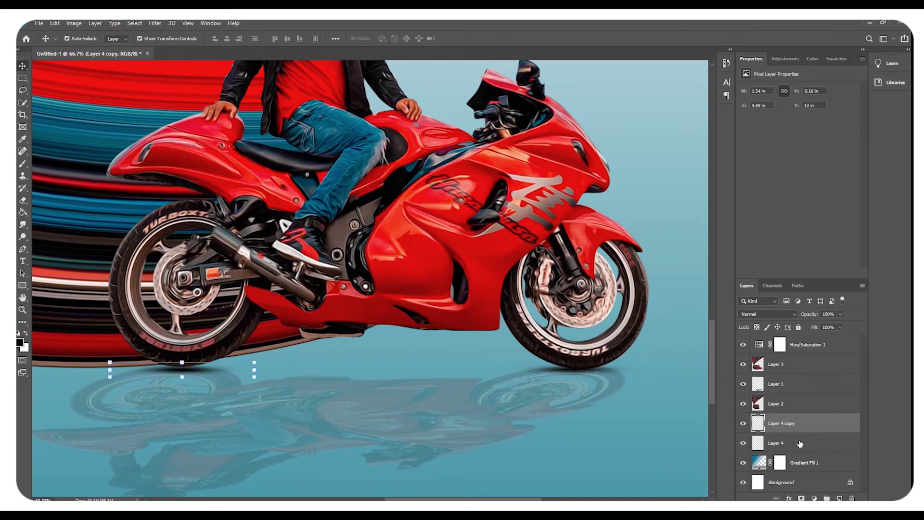
{"action": "key", "text": "Up"}
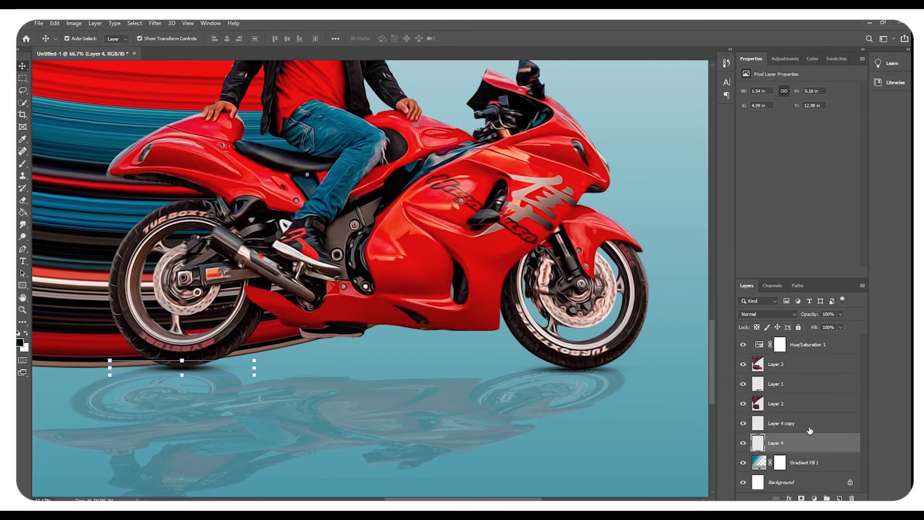
{"action": "left_click", "coordinate": [803, 423]}
{"action": "left_click", "coordinate": [801, 443], "text": "shift"}
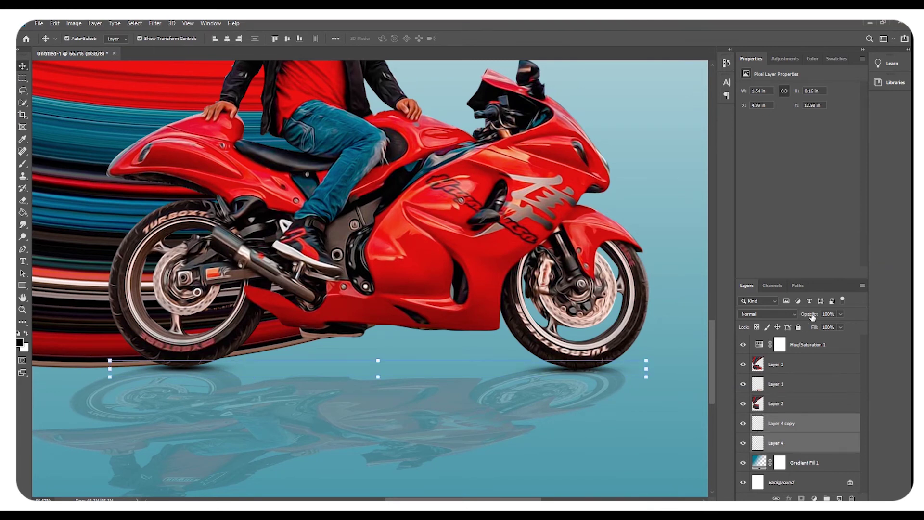
{"action": "left_click_drag", "start_coordinate": [813, 316], "coordinate": [808, 314]}
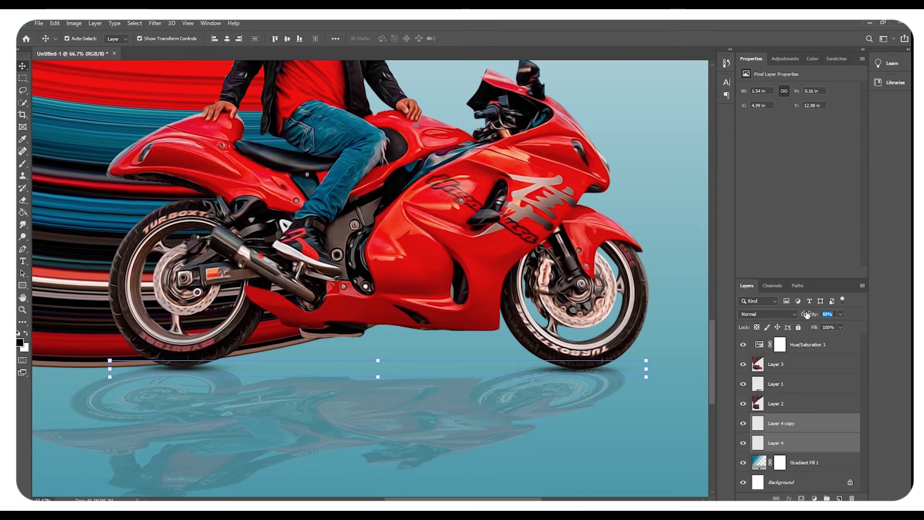
{"action": "left_click", "coordinate": [724, 325]}
{"action": "right_click", "coordinate": [426, 289]}
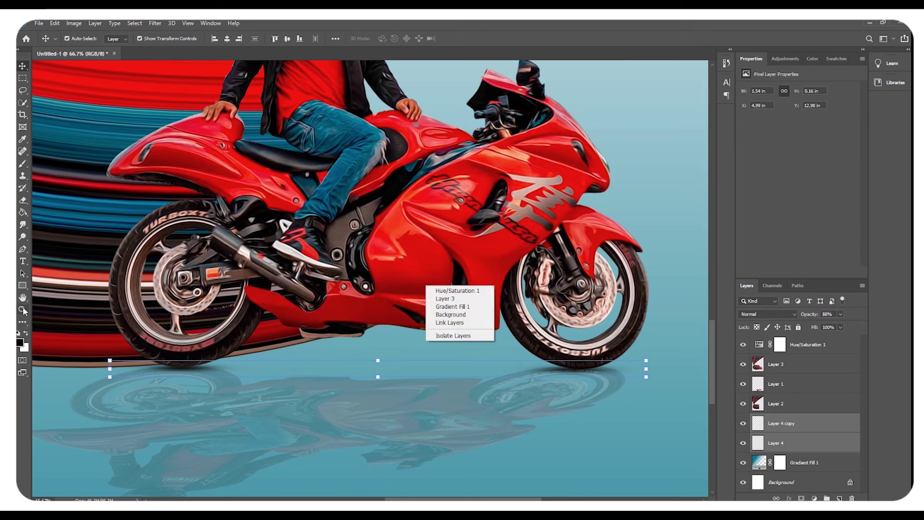
{"action": "key", "text": "z"}
{"action": "right_click", "coordinate": [474, 269]}
{"action": "left_click", "coordinate": [484, 270]}
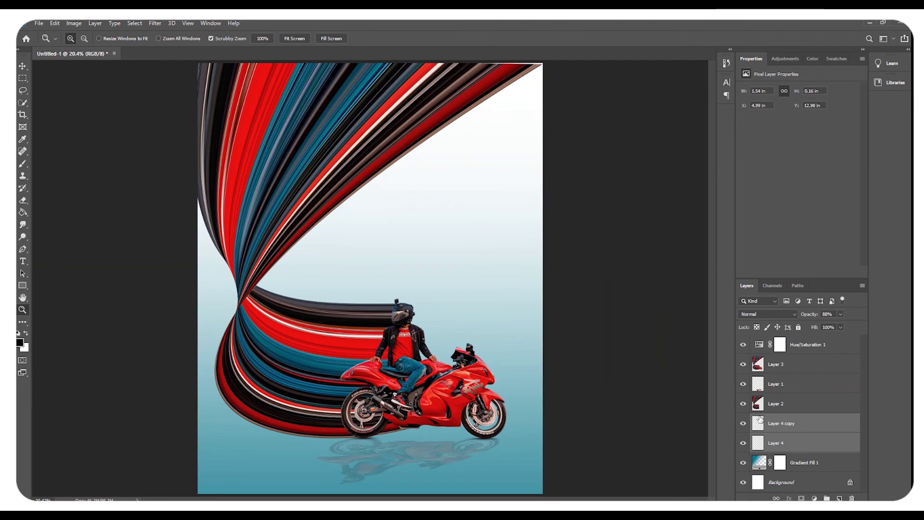
Skew Layer 1's reflection sideways so it sits directly beneath the motorcycle
{"action": "left_click_drag", "start_coordinate": [401, 426], "coordinate": [348, 397]}
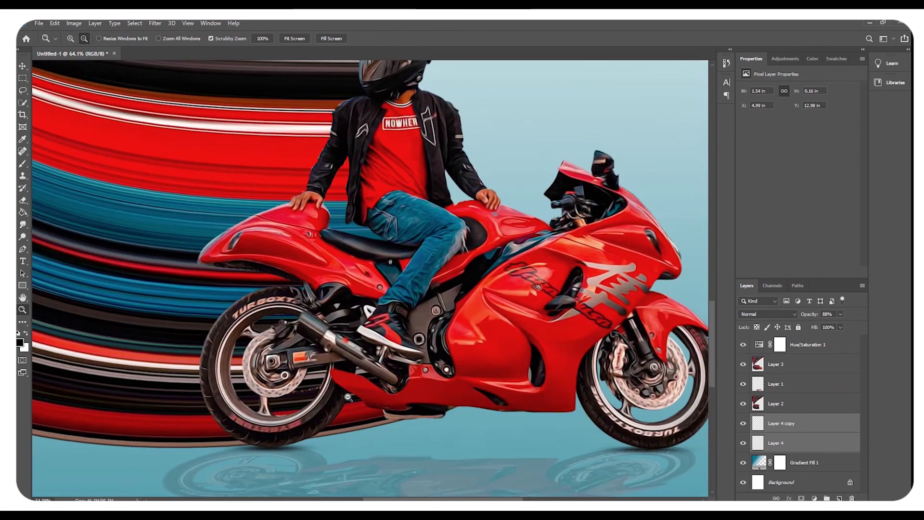
{"action": "mouse_move", "coordinate": [348, 397]}
{"action": "left_mouse_down"}
{"action": "mouse_move", "coordinate": [334, 401]}
{"action": "mouse_move", "coordinate": [375, 401]}
{"action": "mouse_move", "coordinate": [399, 365]}
{"action": "left_mouse_up"}
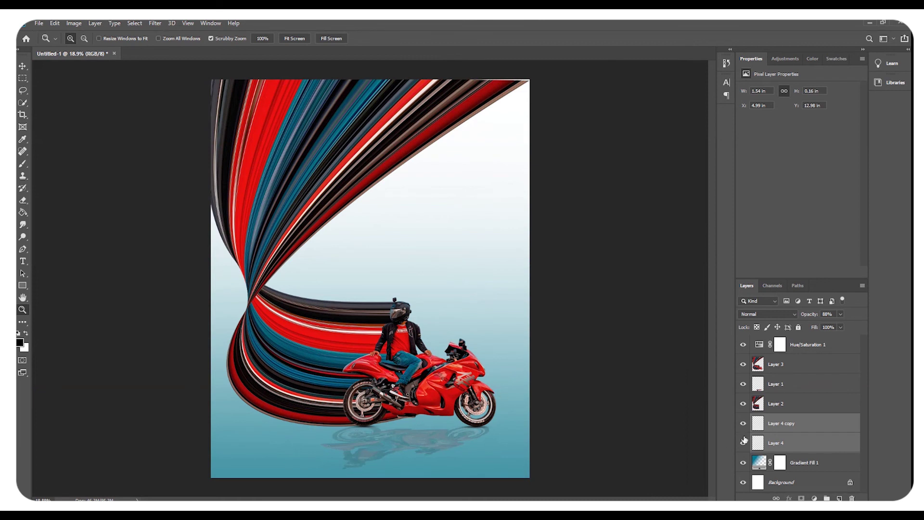
{"action": "left_click", "coordinate": [799, 384]}
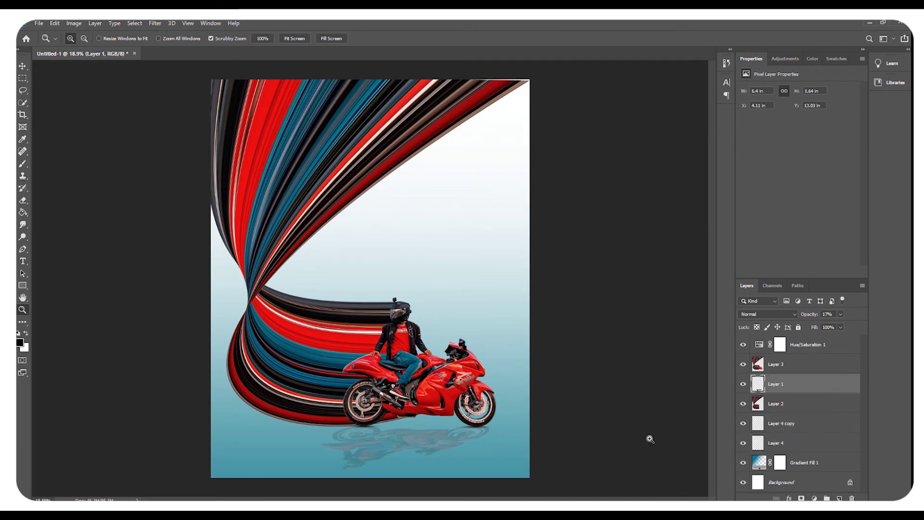
{"action": "key", "text": "v"}
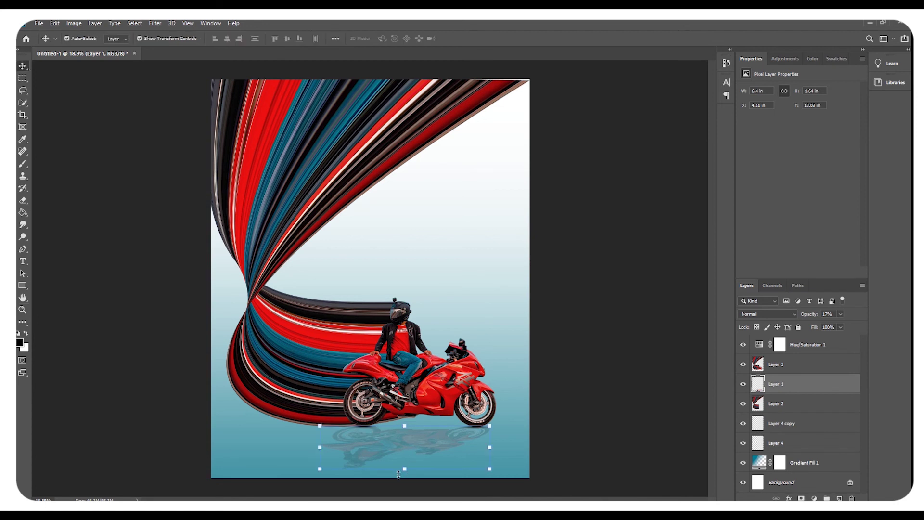
{"action": "key", "text": "ctrl+t"}
{"action": "right_click", "coordinate": [386, 446]}
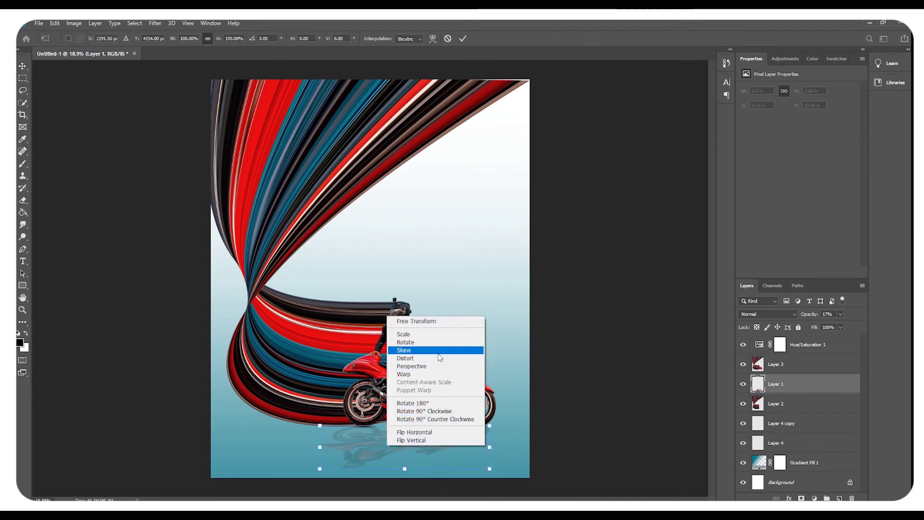
{"action": "left_click", "coordinate": [404, 349]}
{"action": "mouse_move", "coordinate": [405, 469]}
{"action": "left_mouse_down"}
{"action": "mouse_move", "coordinate": [464, 468]}
{"action": "mouse_move", "coordinate": [395, 460]}
{"action": "left_mouse_up"}
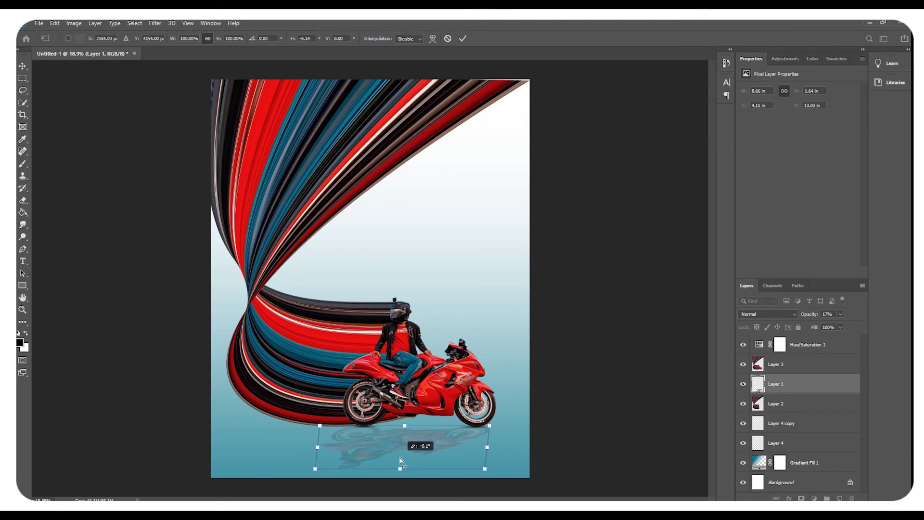
{"action": "left_click_drag", "start_coordinate": [395, 459], "coordinate": [439, 461]}
{"action": "key", "text": "Return"}
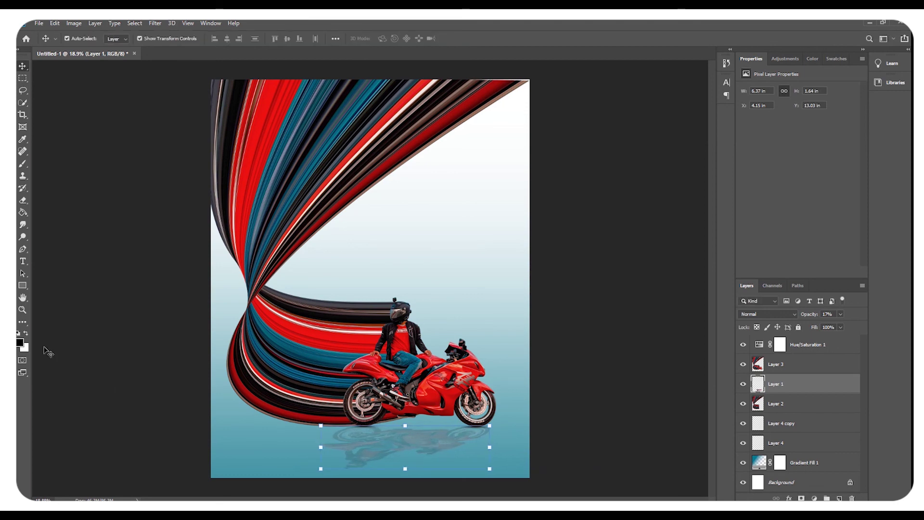
Fit the whole poster on screen and zoom in around the motorbike
{"action": "left_click", "coordinate": [22, 309]}
{"action": "right_click", "coordinate": [366, 303]}
{"action": "left_click", "coordinate": [385, 302]}
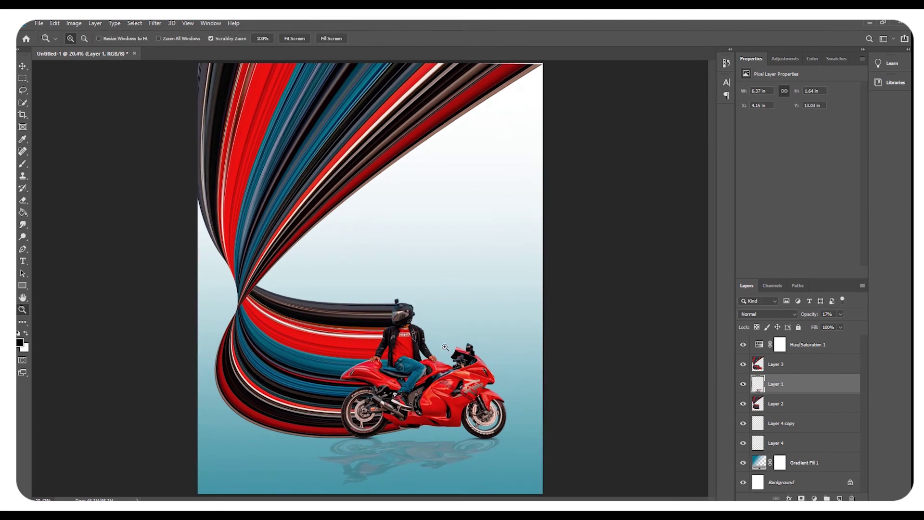
{"action": "left_click_drag", "start_coordinate": [375, 358], "coordinate": [385, 360]}
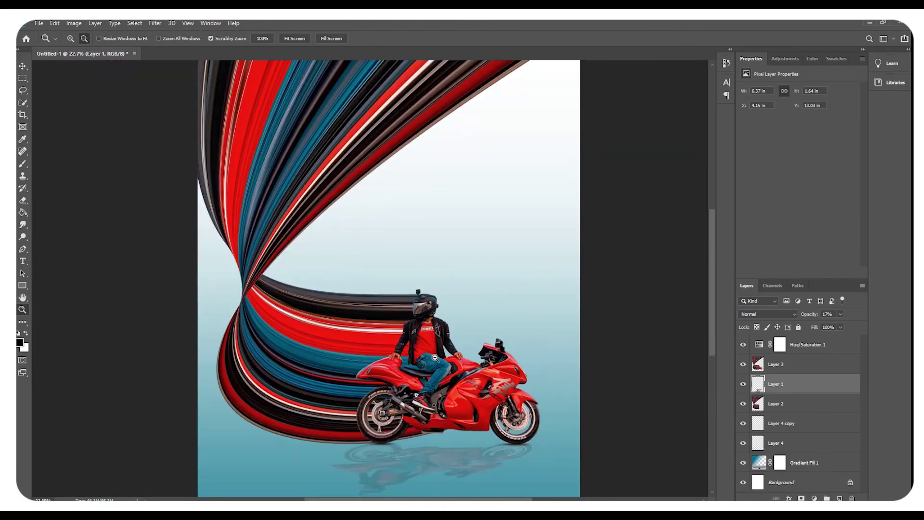